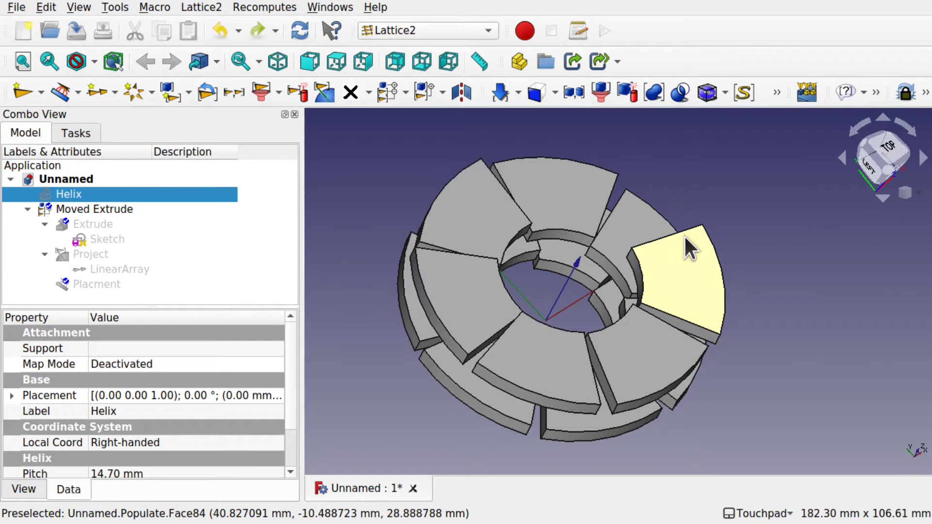
mouse_move(683, 235)
middle_mouse_down()
mouse_move(641, 209)
mouse_move(630, 226)
mouse_move(650, 256)
mouse_move(701, 238)
mouse_move(677, 240)
middle_mouse_up()
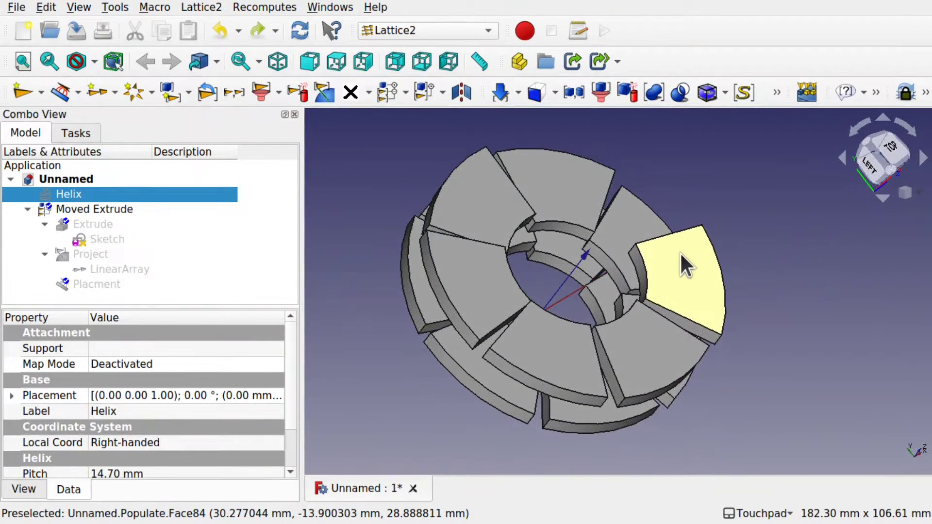
middle_click_drag(677, 266, 587, 282)
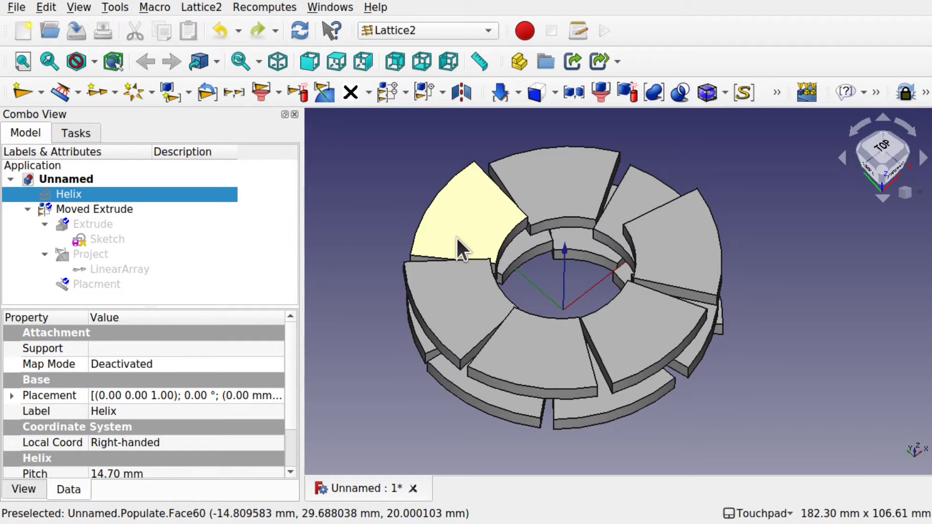
middle_click_drag(456, 236, 510, 250)
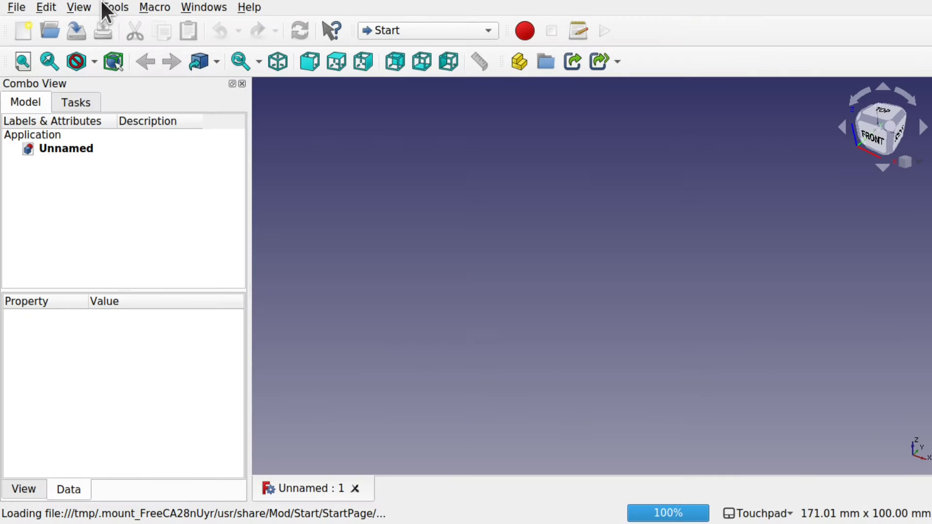
- Check the lattice2 workbench entry in the Addon Manager and close the manager
left_click(114, 7)
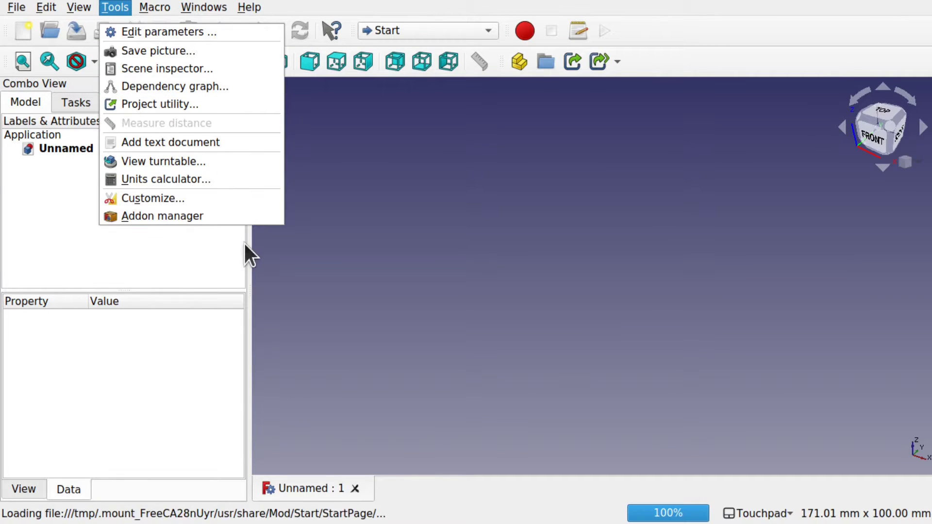
left_click(212, 217)
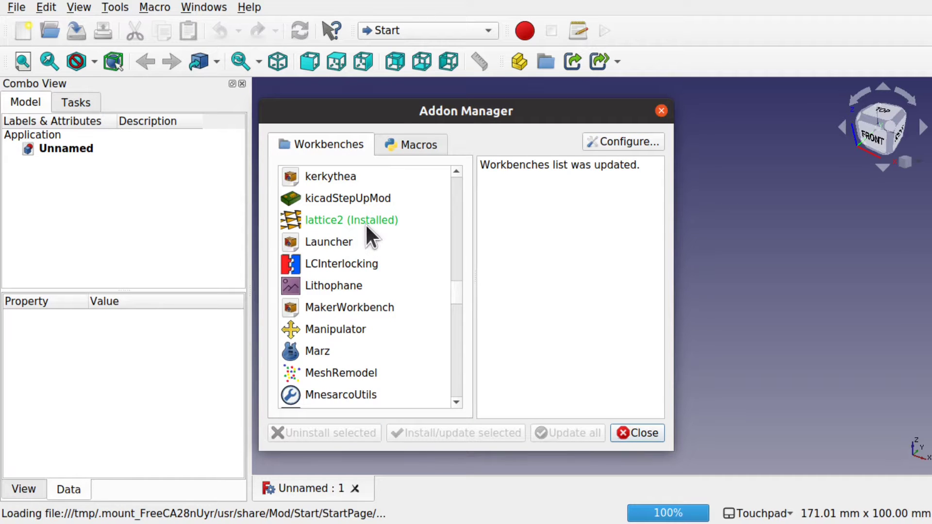
left_click(661, 111)
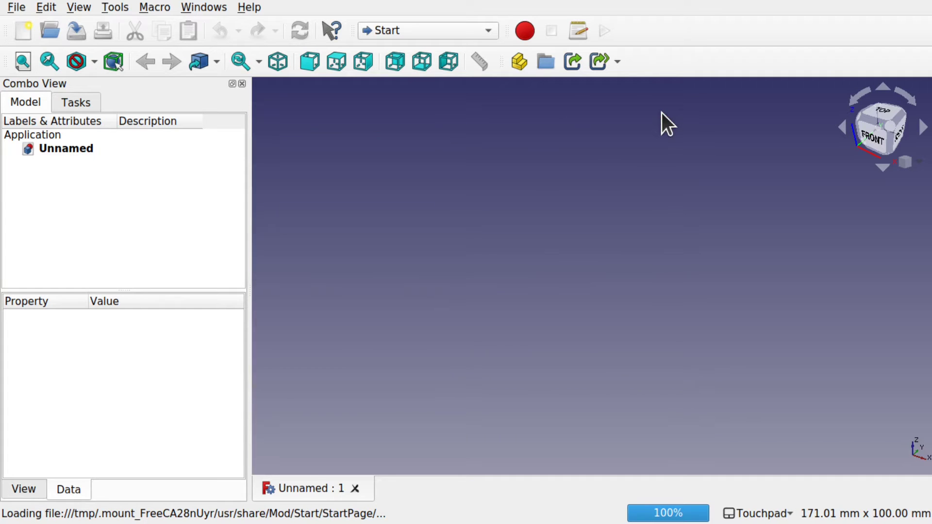
- Switch to the Sketcher workbench and create a new sketch on the XY-Plane with 0 mm offset
left_click(455, 30)
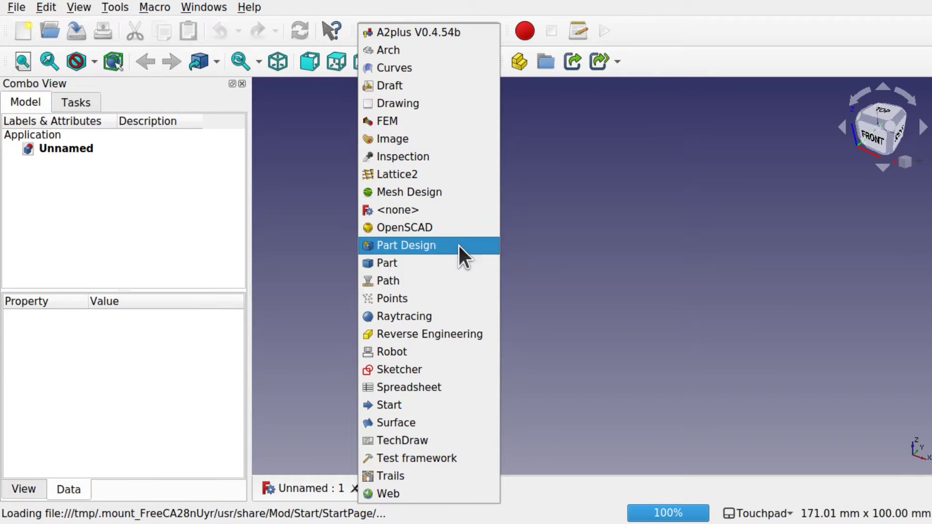
left_click(455, 369)
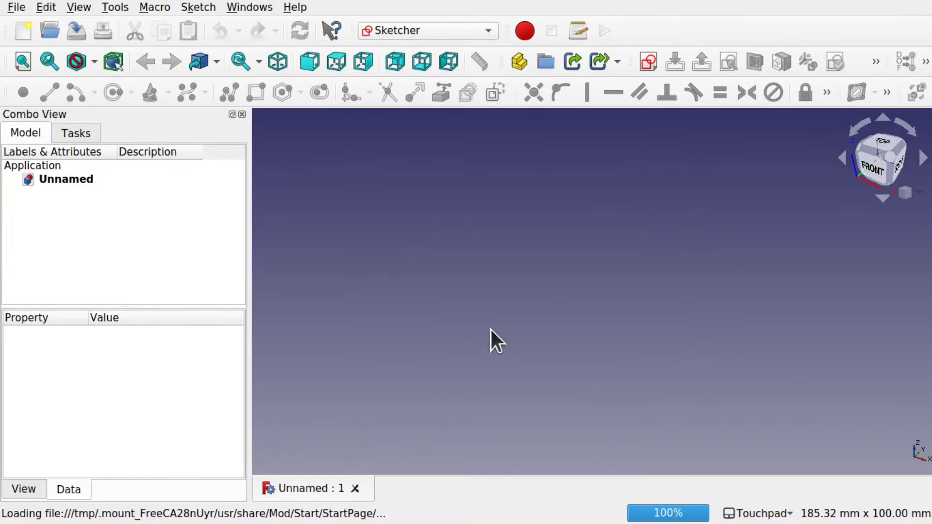
left_click(651, 61)
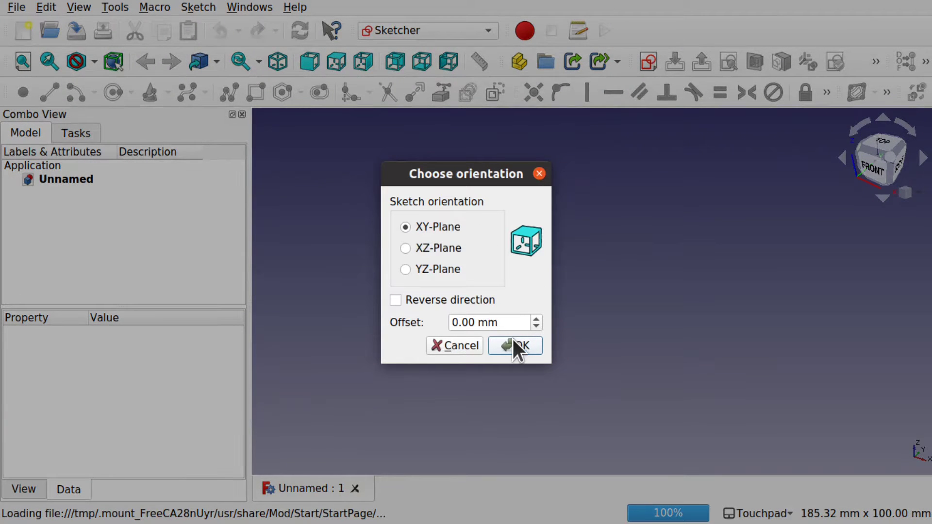
left_click(513, 339)
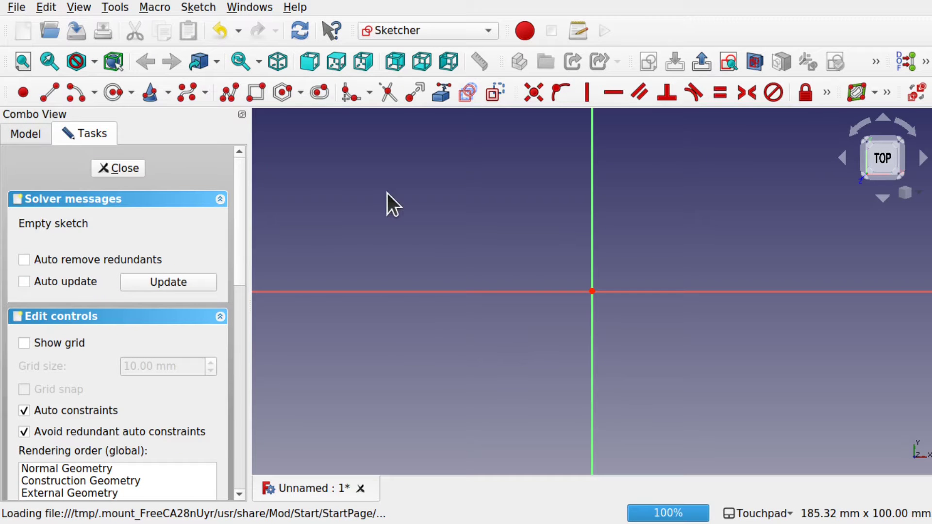
- Draw two concentric circles centred on the origin, with radii of about 47 mm and 26 mm
left_click(108, 95)
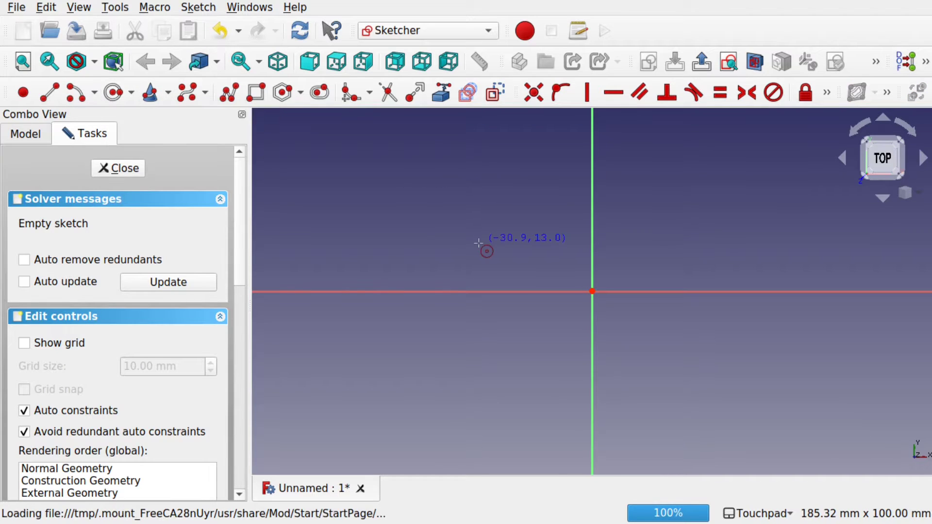
left_click(592, 291)
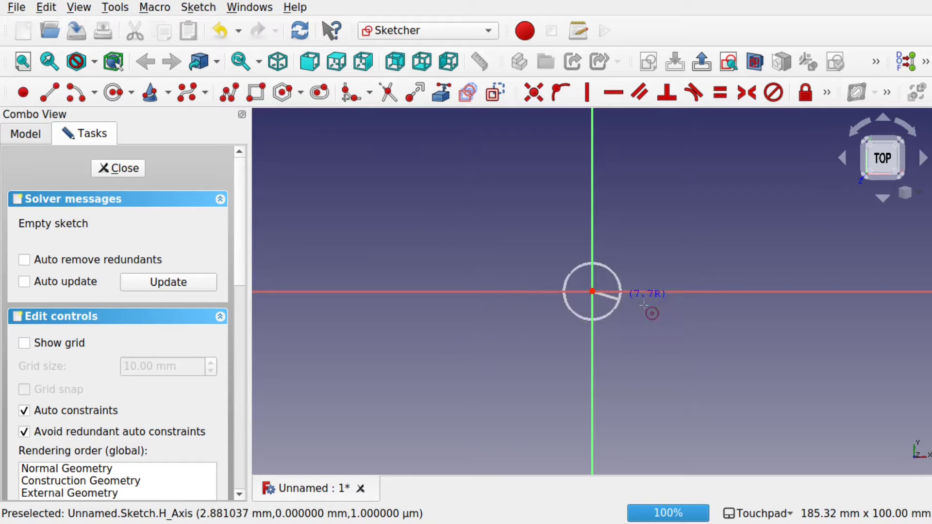
left_click(756, 363)
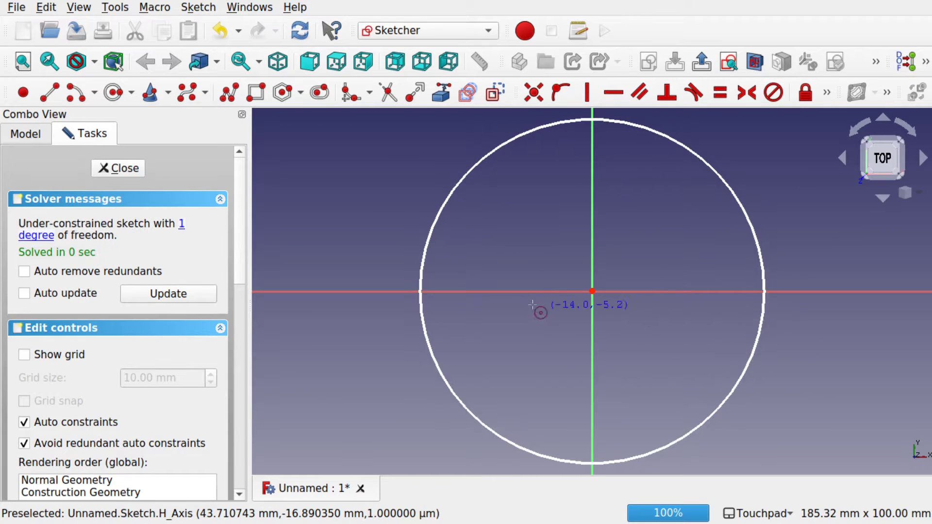
left_click(592, 291)
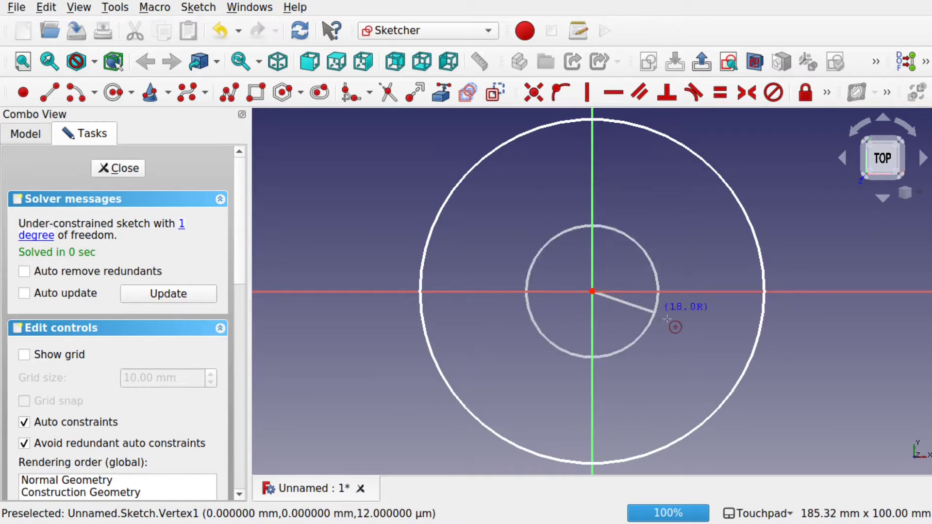
left_click(681, 331)
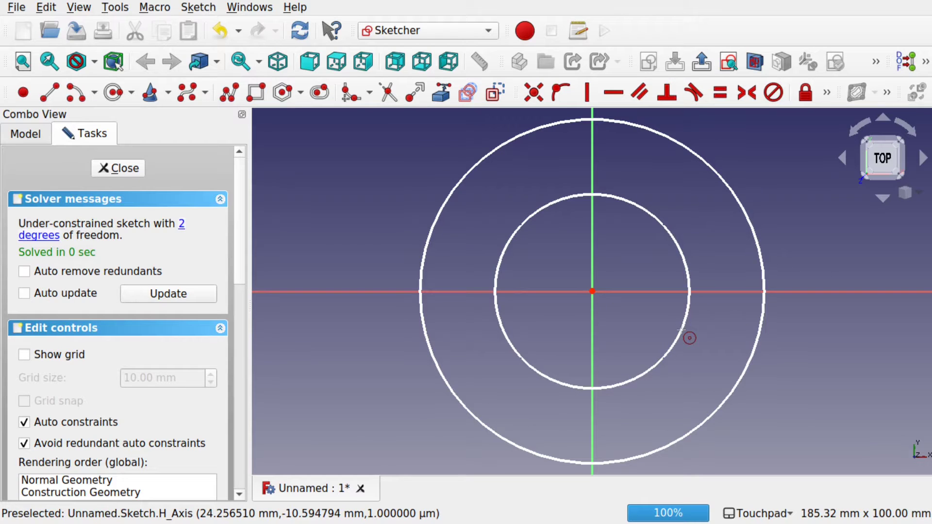
right_click(681, 331)
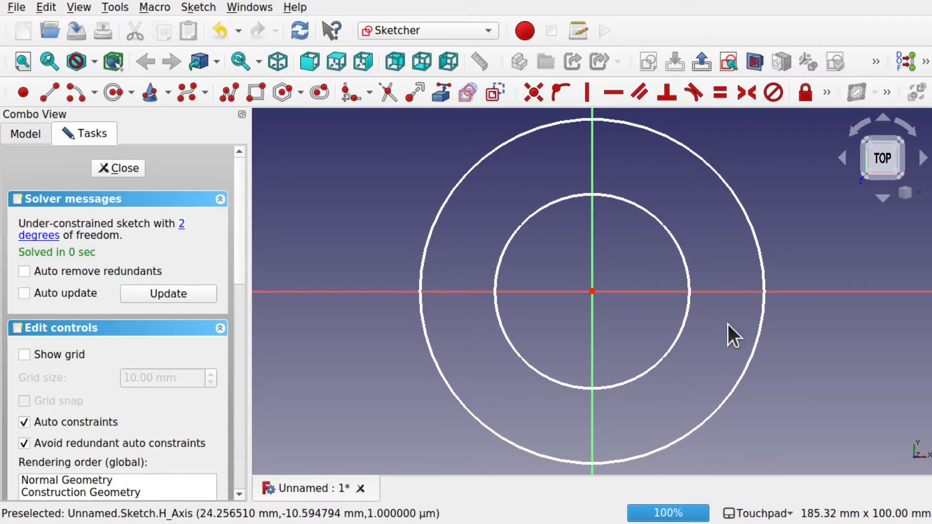
- Constrain the outer circle's radius to 50 mm
left_click(762, 323)
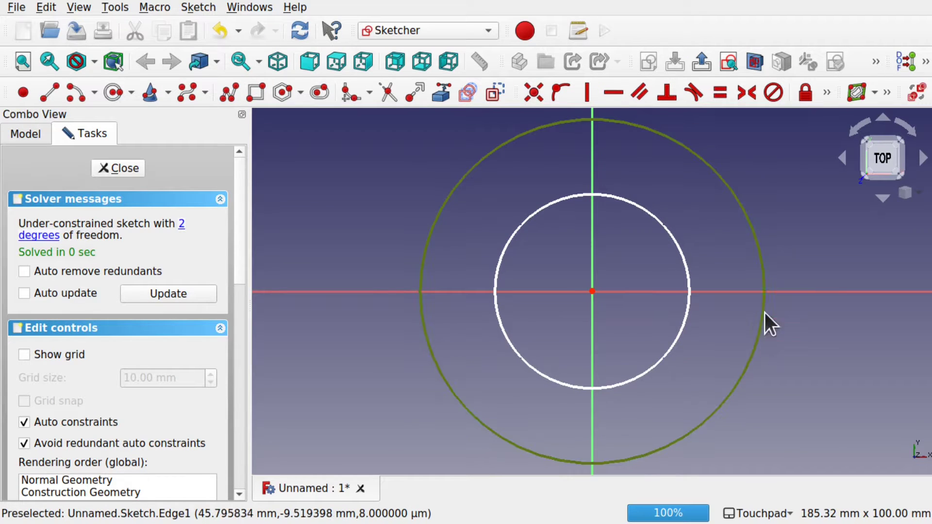
left_click(824, 94)
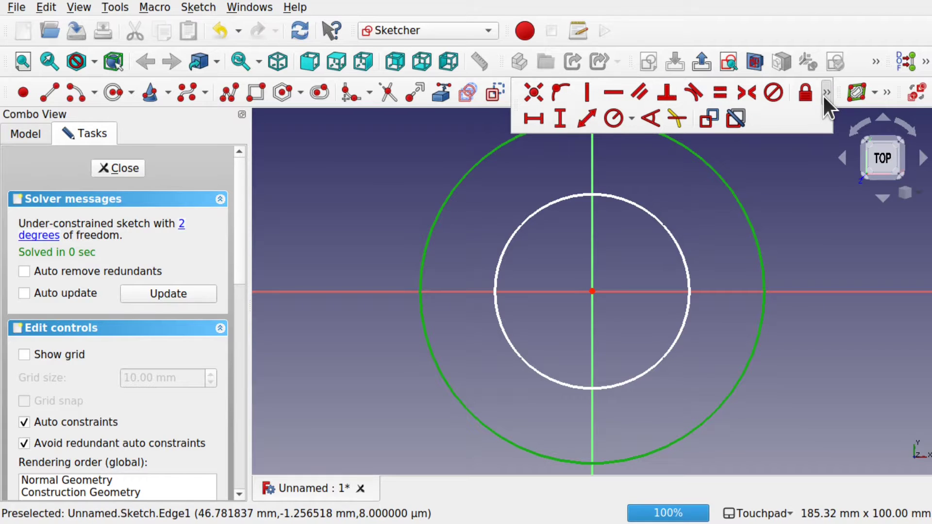
left_click(612, 118)
type("50")
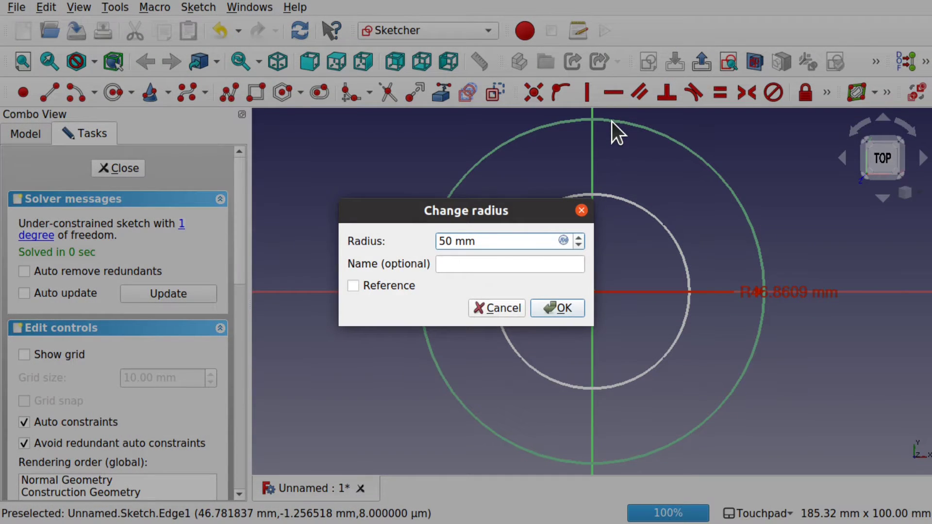
key("Return")
- Constrain the inner circle's radius to 25 mm
left_click(651, 208)
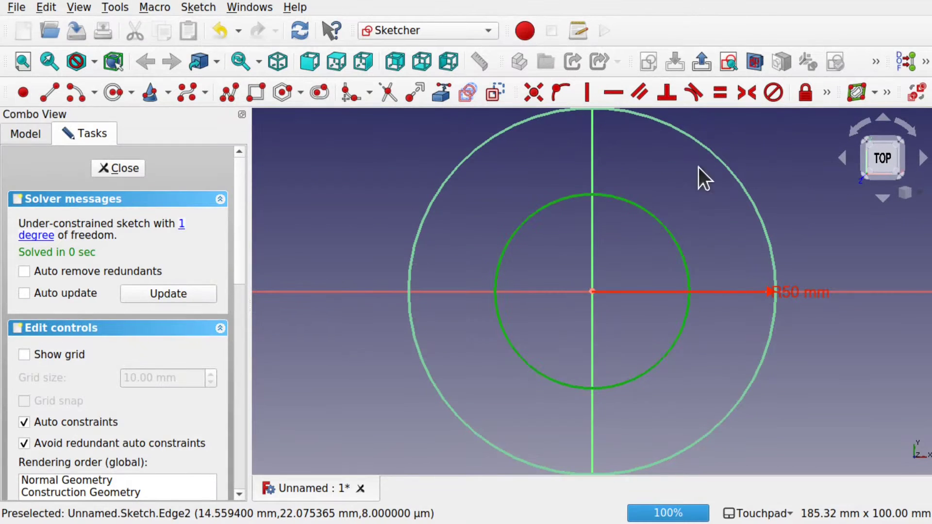
left_click(827, 92)
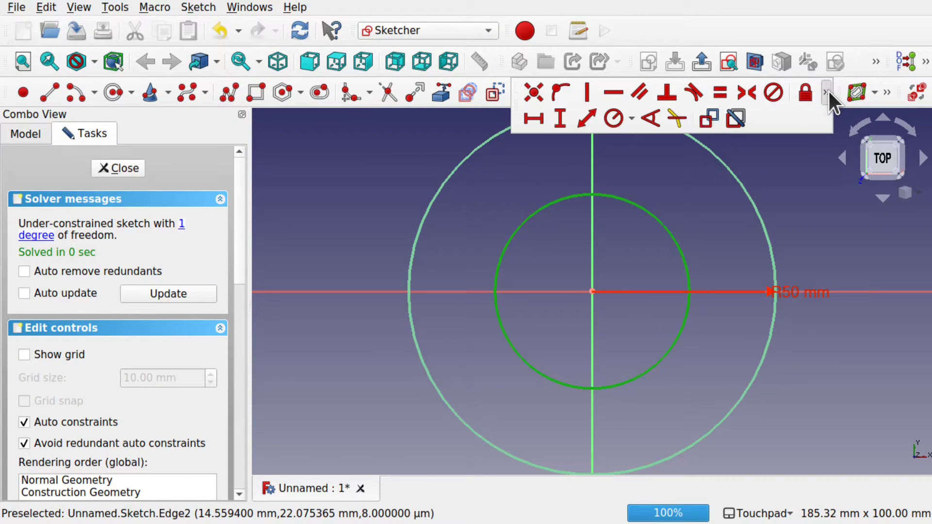
left_click(612, 116)
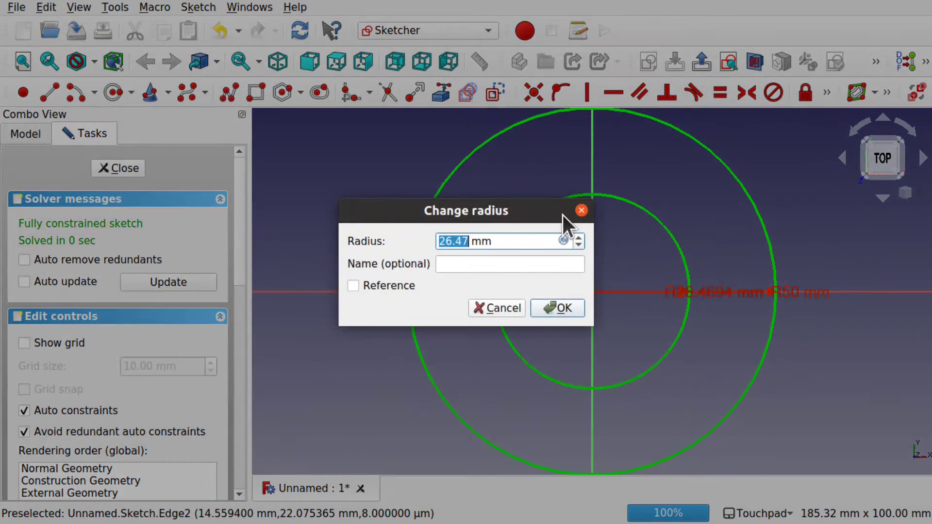
type("25")
key("Return")
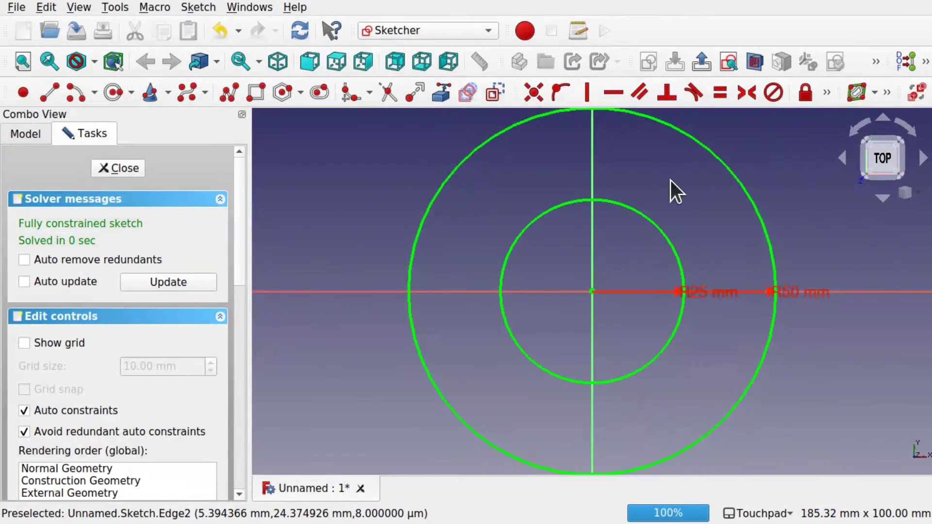
- Draw two lines from the origin past the outer circle, one to about (65, 54) mm and one about 62 mm up the vertical axis
scroll(662, 193, "down", 2)
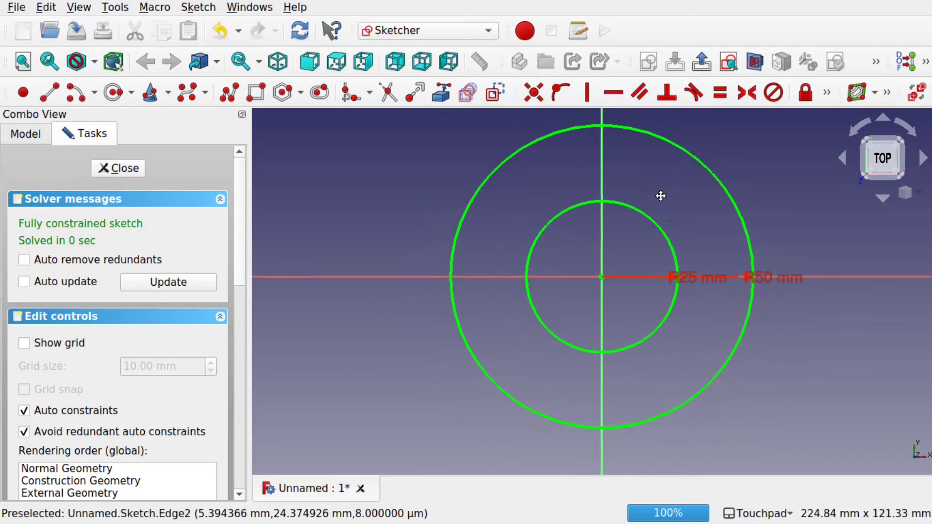
middle_click_drag(660, 196, 599, 225)
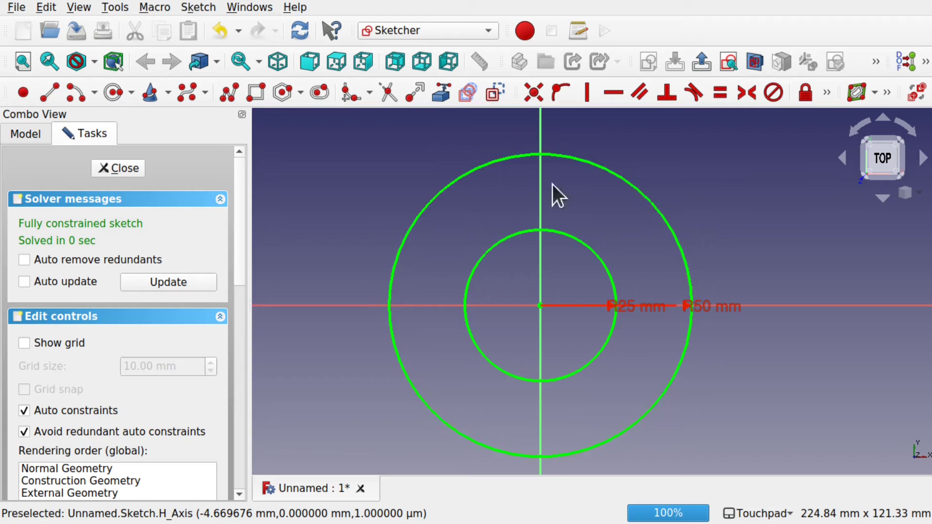
left_click(54, 93)
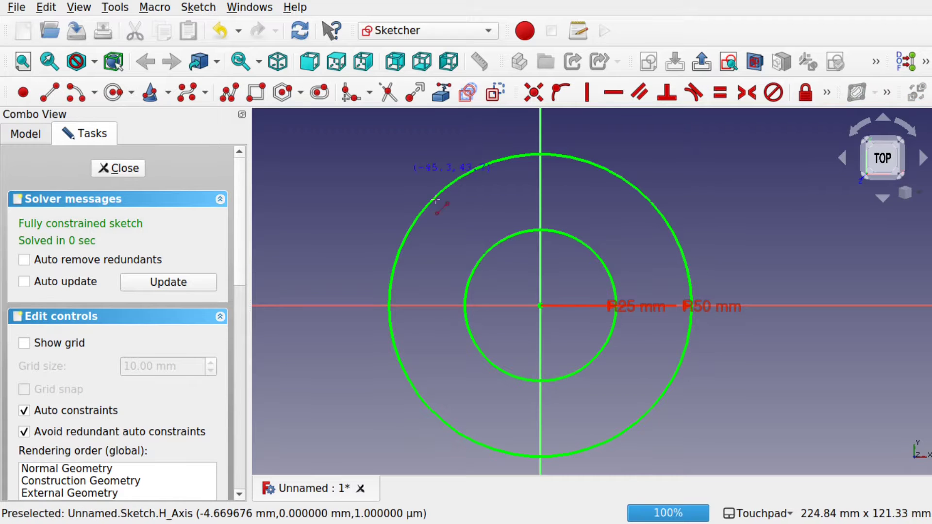
left_click(540, 306)
left_click(736, 143)
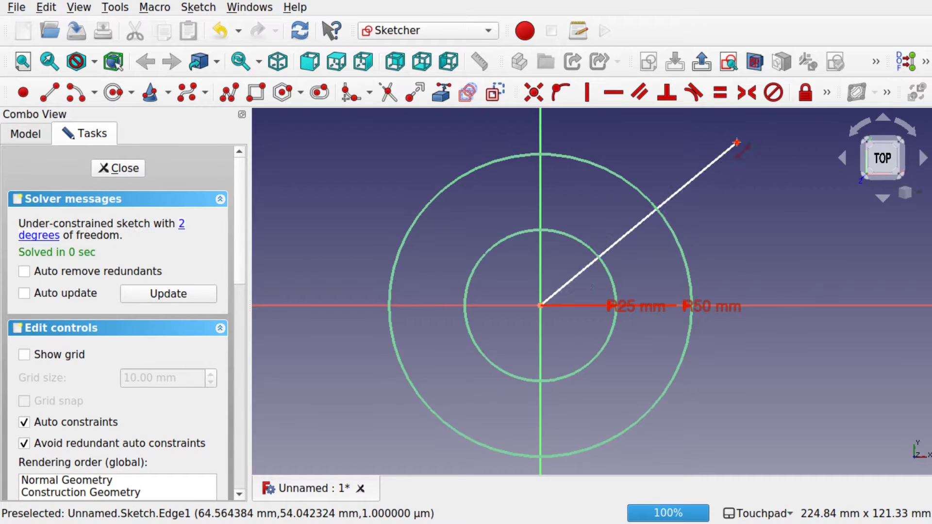
left_click(540, 305)
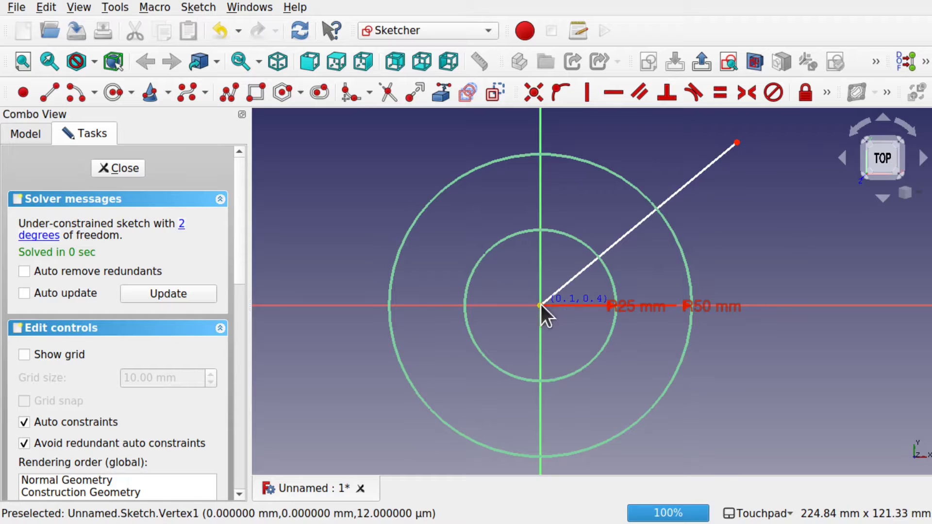
left_click(541, 119)
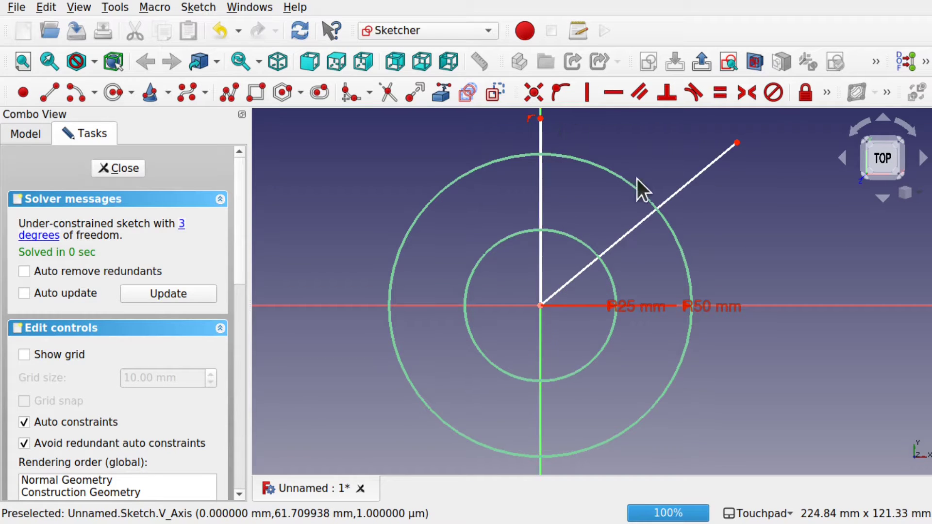
- Constrain the angle between the vertical line and the slanted line to 45°
left_click(543, 254)
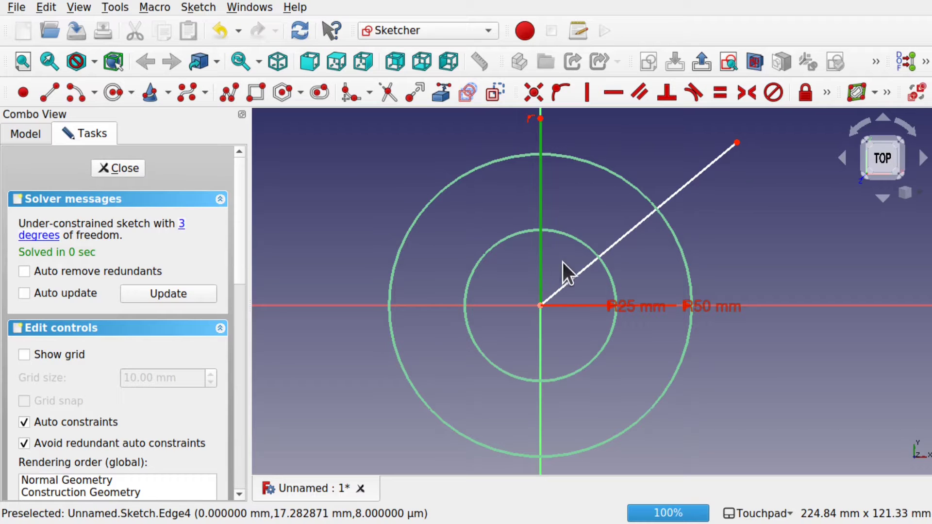
left_click(575, 275)
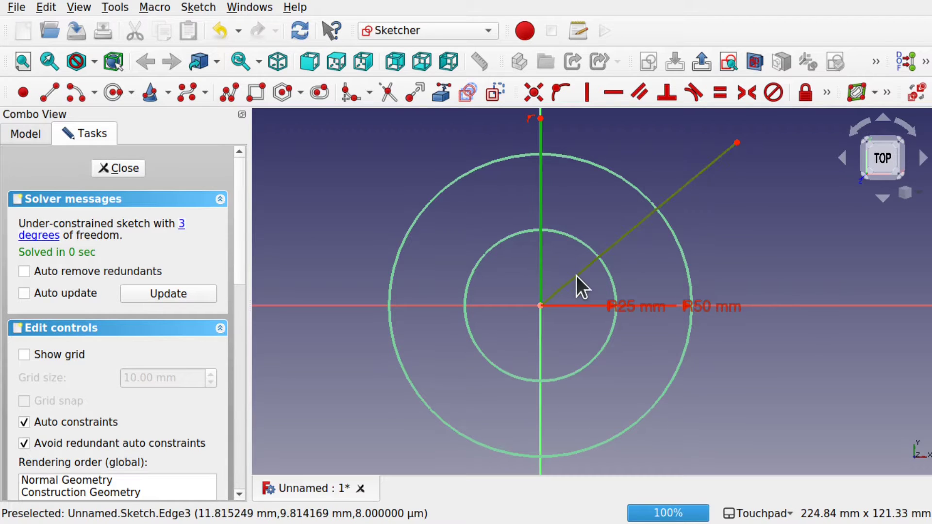
left_click(826, 91)
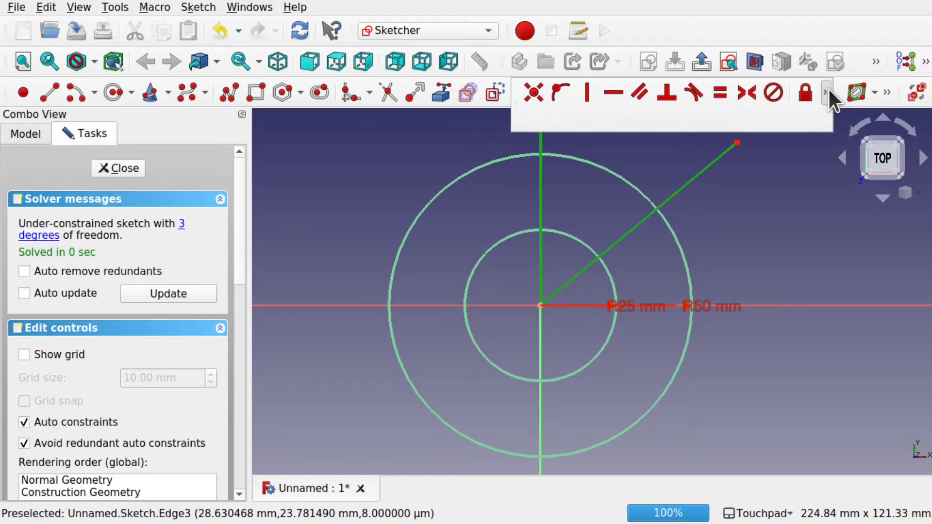
left_click(649, 116)
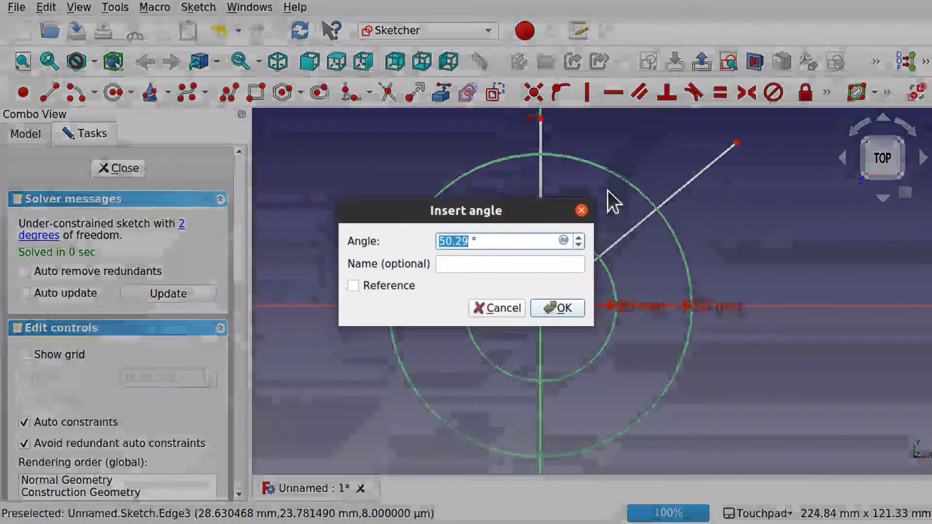
type("45")
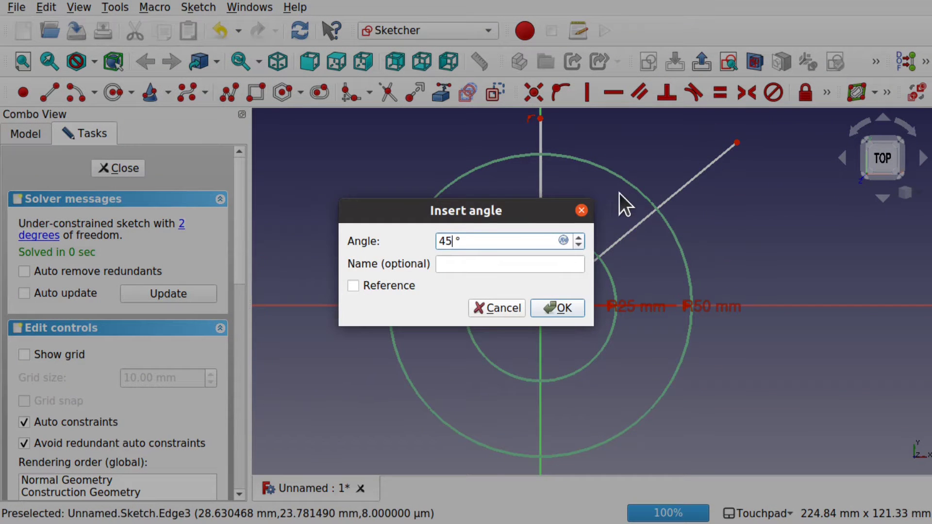
left_click(573, 310)
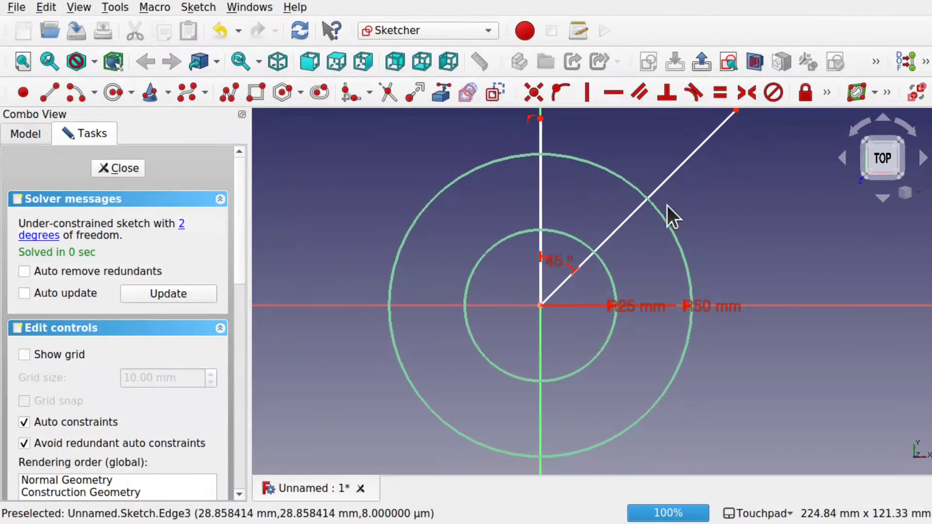
- Move the 45°, 50 mm radius and 25 mm radius dimension labels outside the circles so they are clear of the geometry
left_click_drag(553, 266, 642, 159)
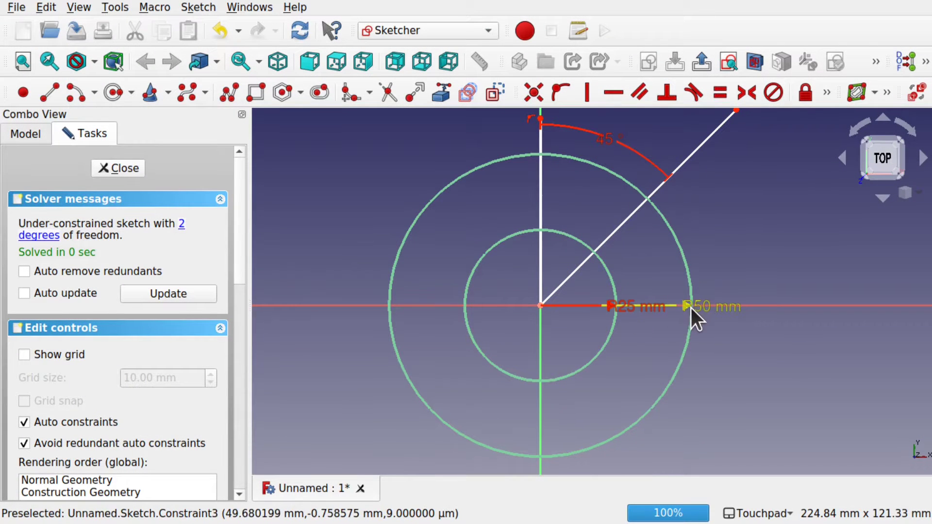
left_click_drag(691, 308, 720, 409)
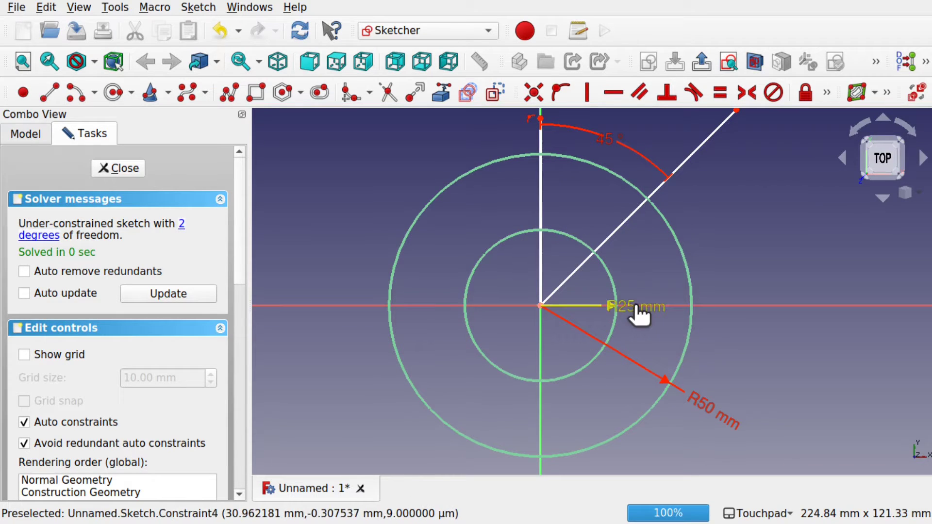
left_click_drag(641, 305, 760, 338)
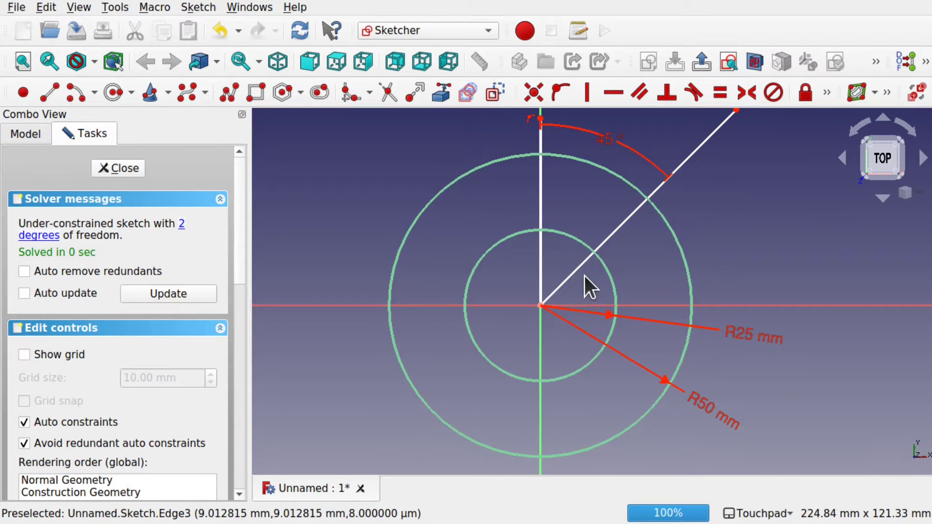
- Trim the vertical and slanted lines inside the inner circle and beyond the outer circle
left_click(387, 87)
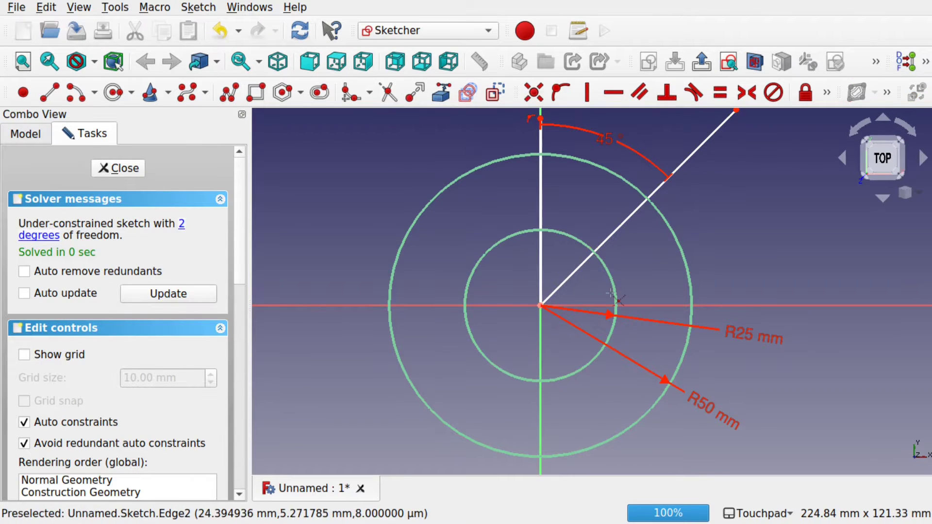
left_click(579, 267)
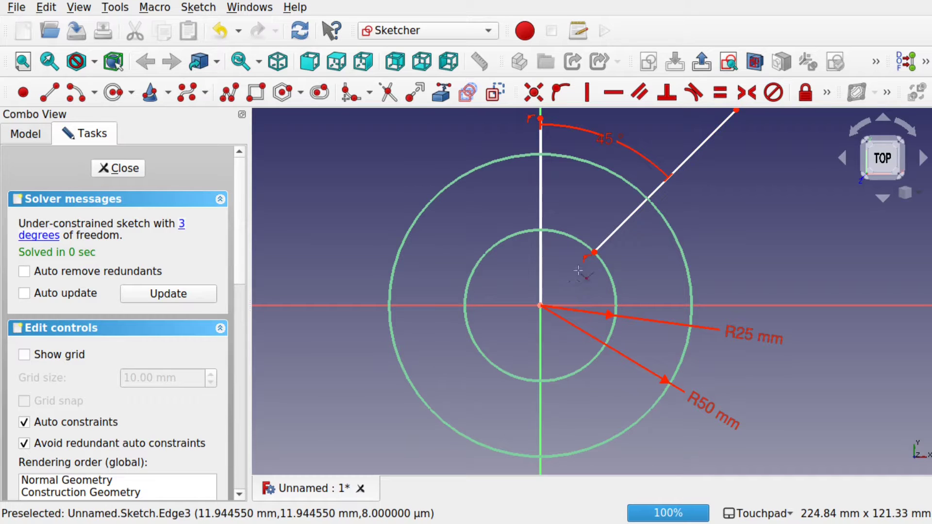
left_click(542, 267)
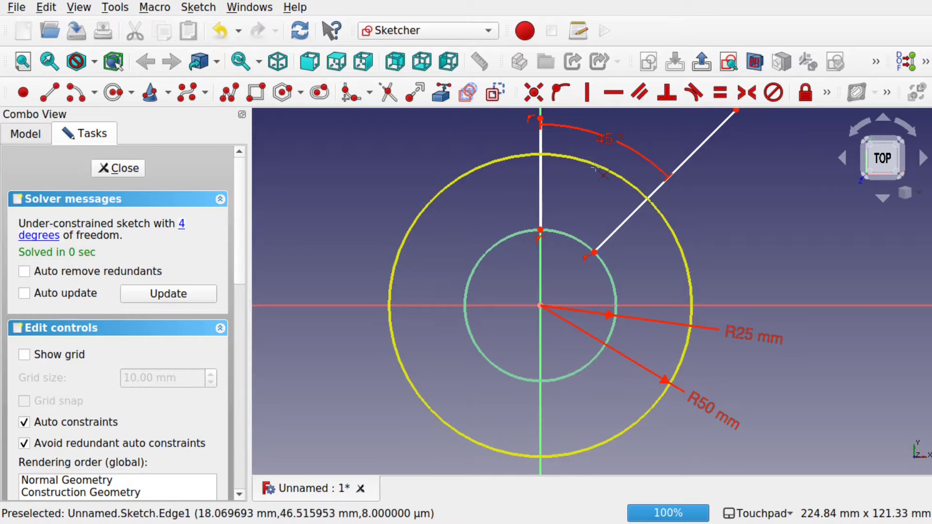
left_click(540, 144)
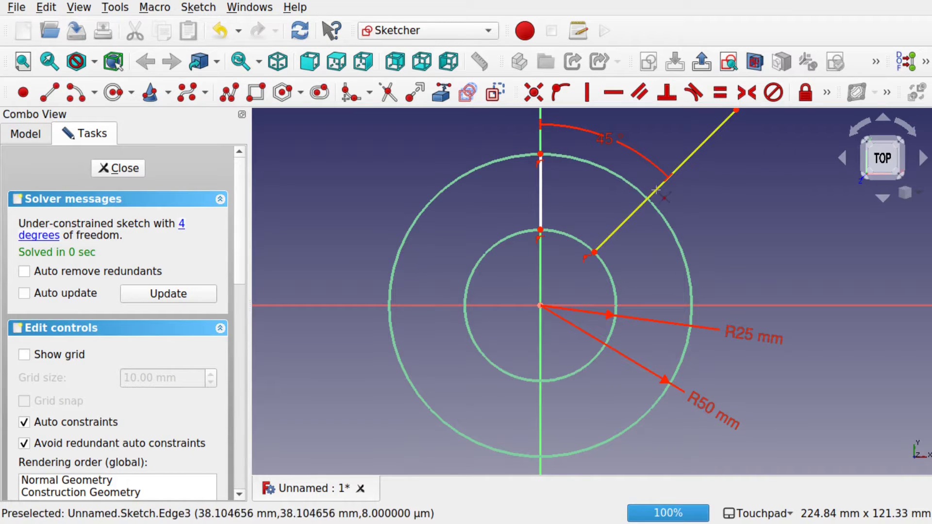
left_click(659, 199)
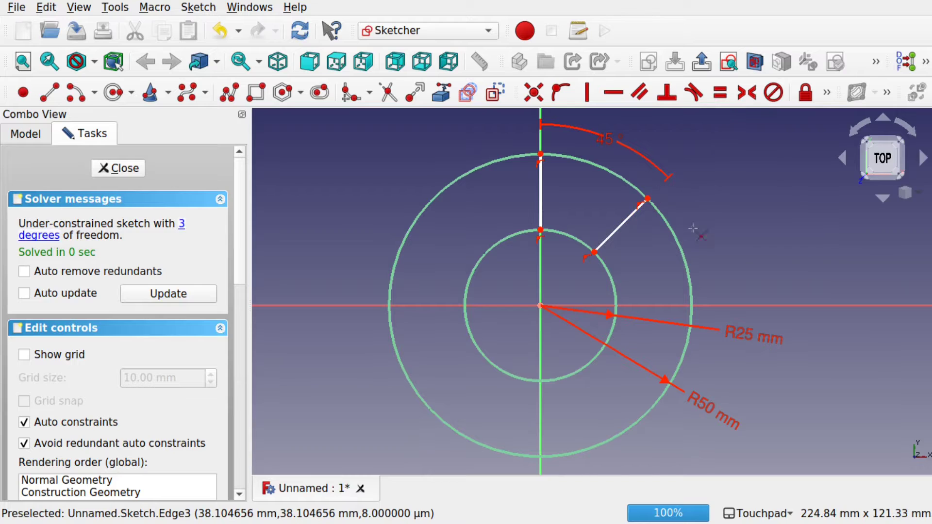
- Trim both circles down to the arcs between the two lines and finish editing the sketch
left_click(686, 264)
left_click(612, 291)
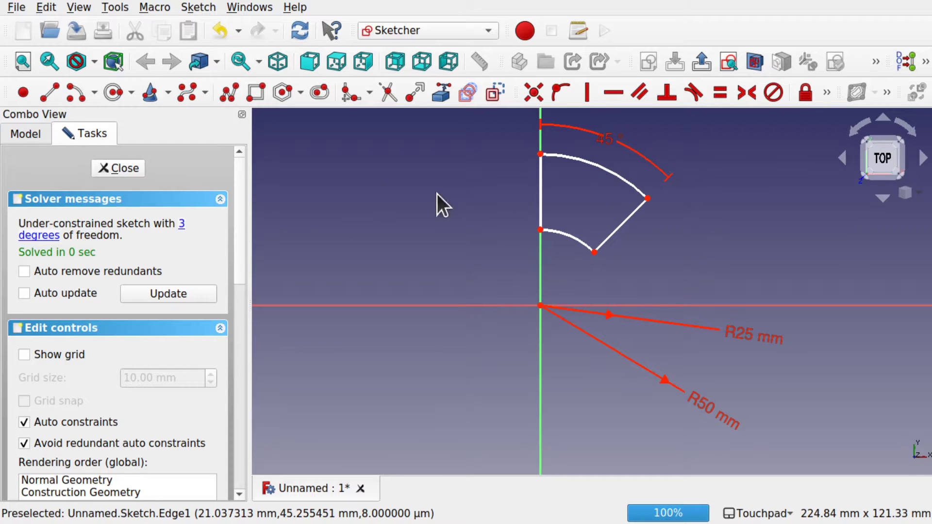
left_click(113, 171)
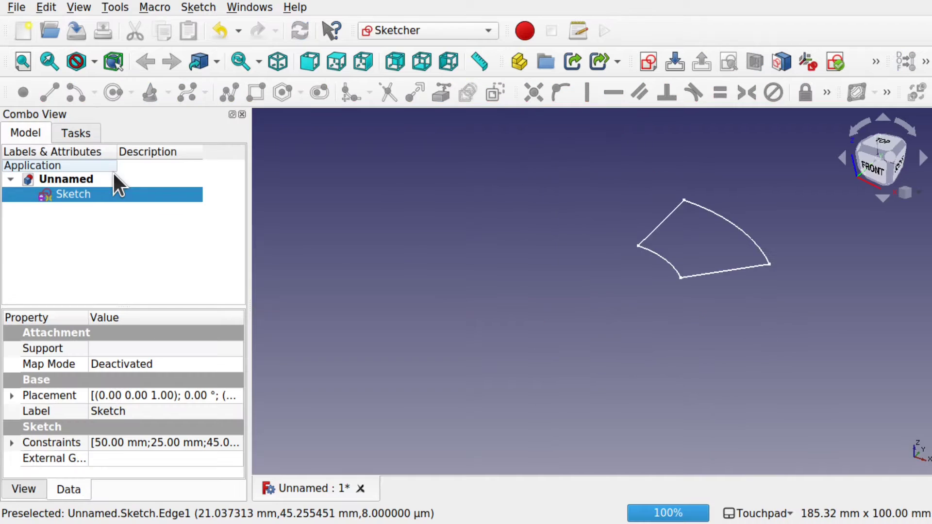
- Switch to the Part workbench and open the creation of a geometric primitive of type Helix
left_click(414, 39)
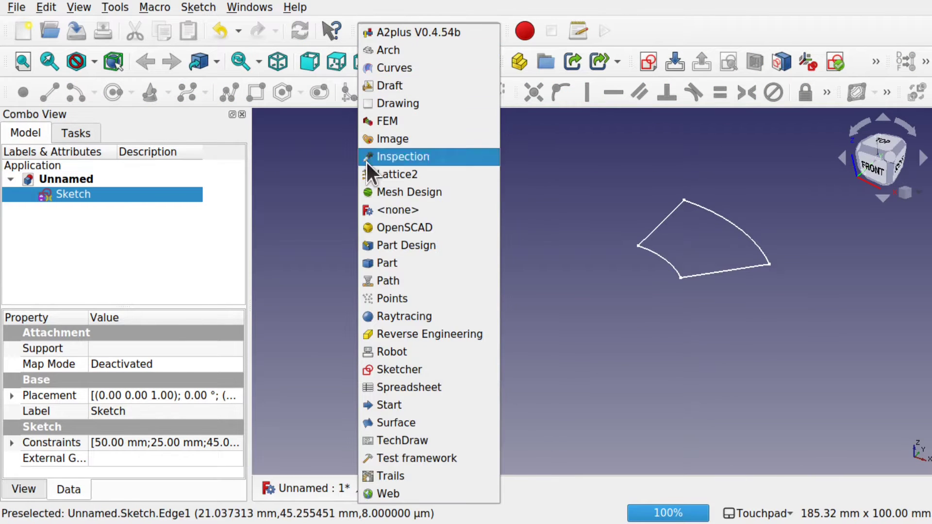
left_click(380, 262)
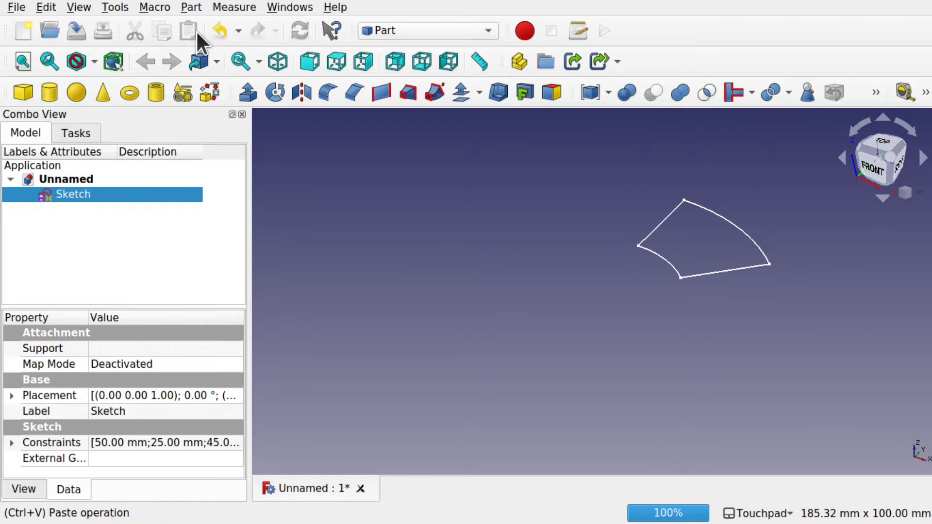
left_click(191, 8)
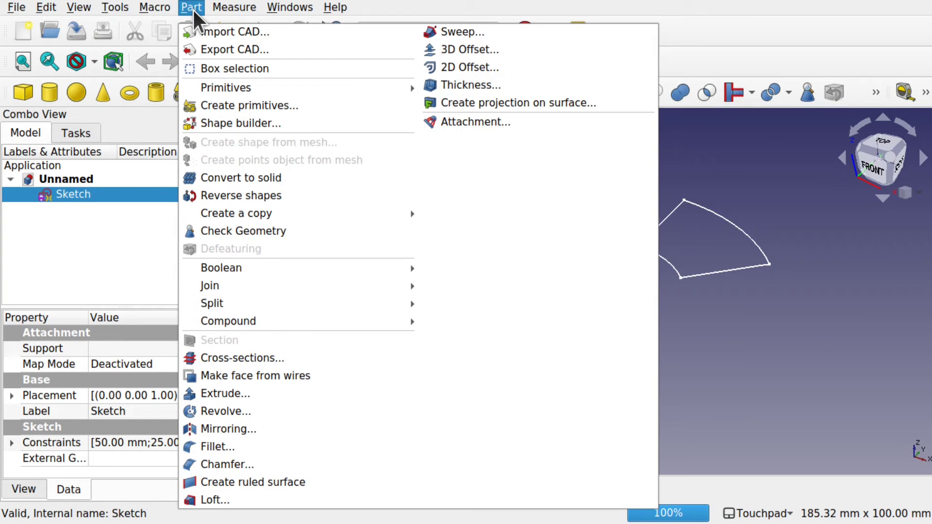
left_click(280, 107)
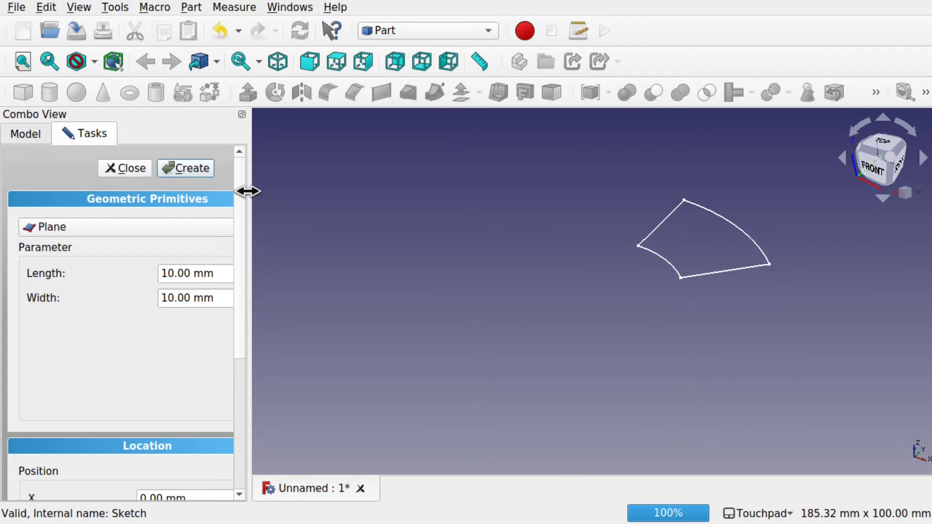
left_click_drag(246, 189, 302, 199)
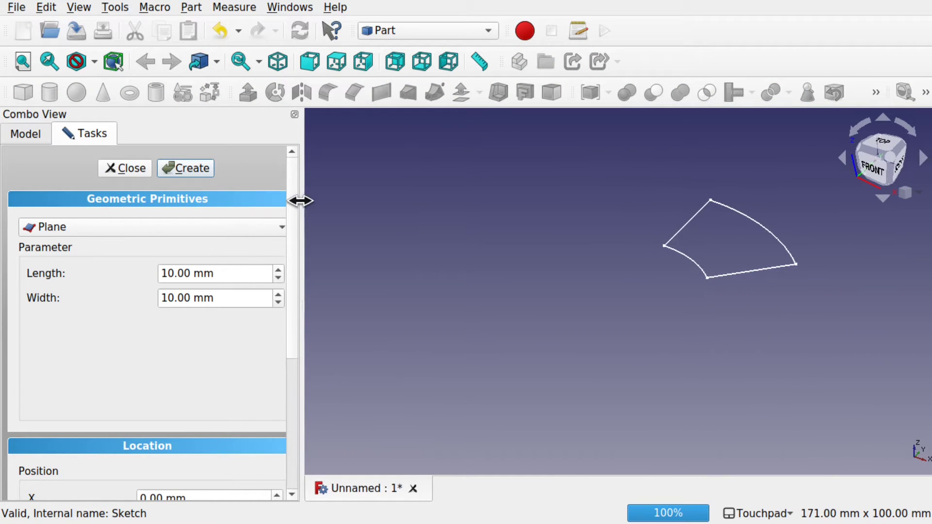
left_click(122, 227)
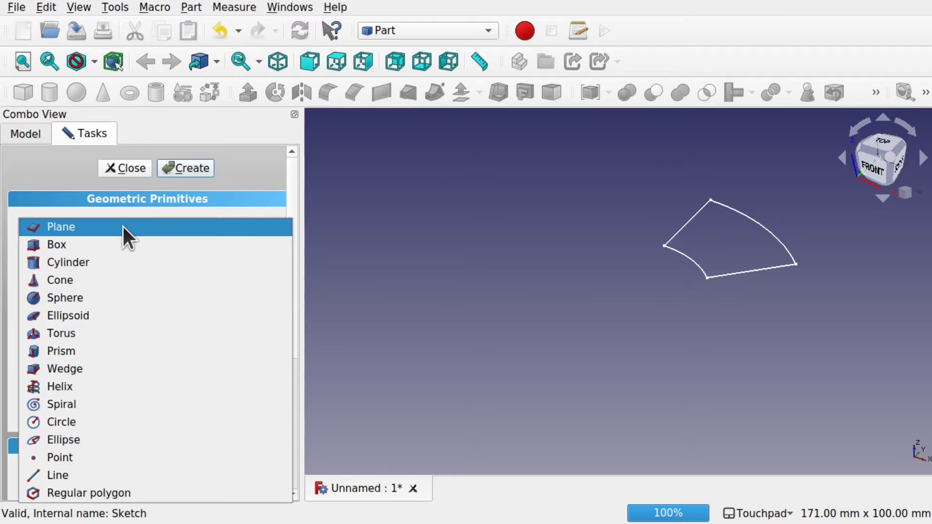
left_click(94, 385)
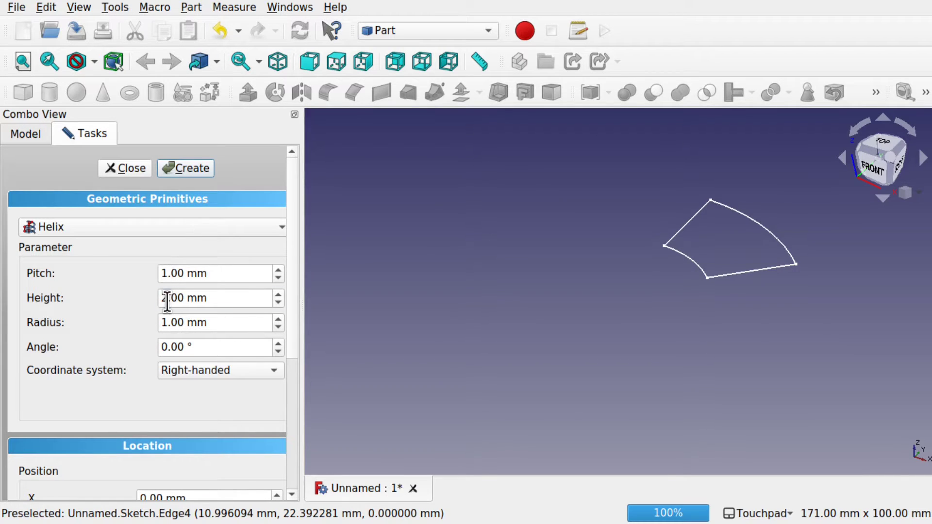
- Create the helix with a height of 100 mm and a radius of 25 mm, and close the primitives dialog
left_click_drag(166, 297, 159, 298)
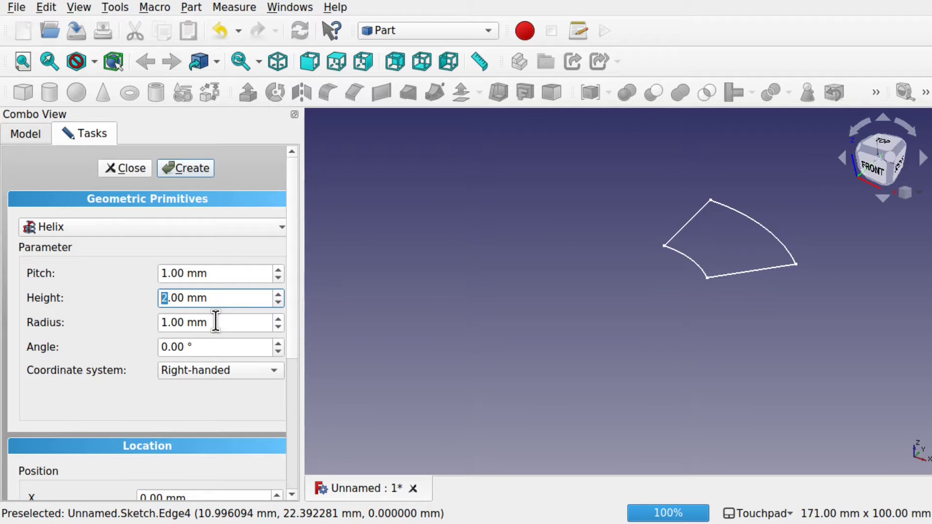
type("100")
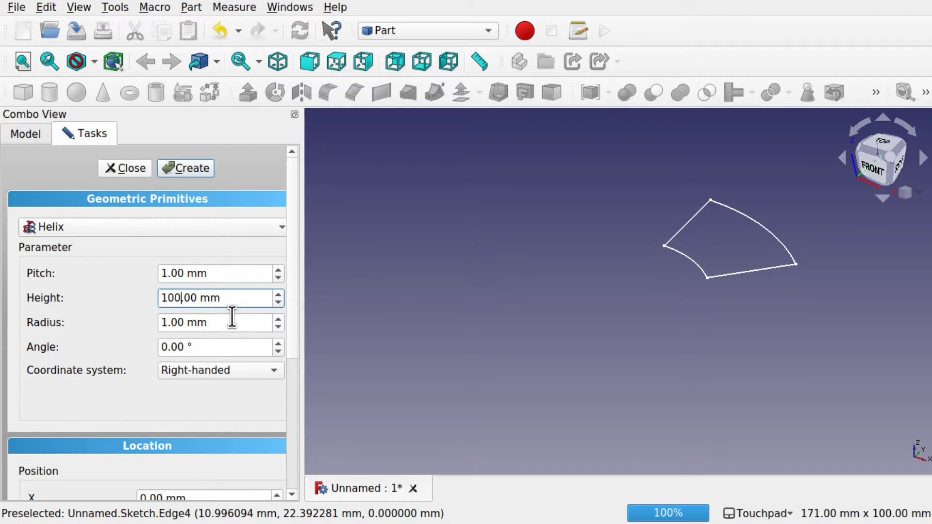
left_click(176, 322)
left_click_drag(165, 322, 148, 322)
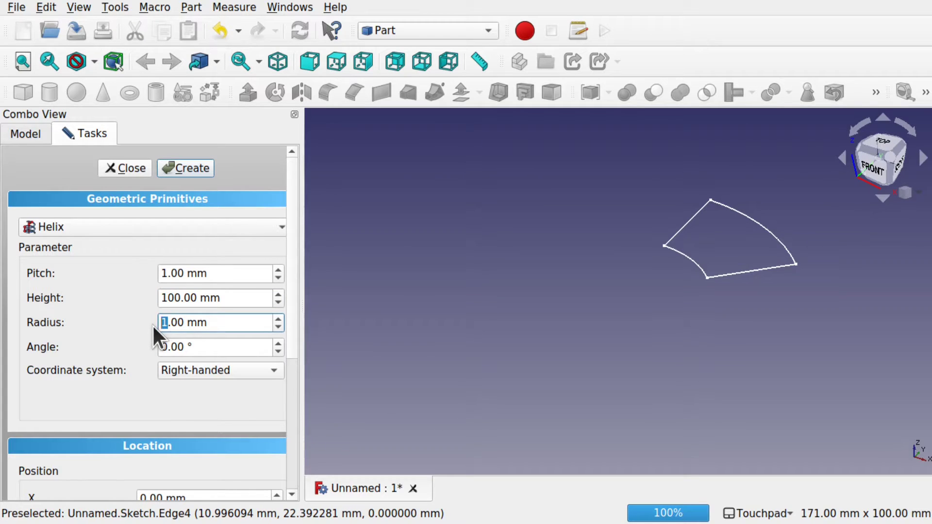
type("25")
left_click(190, 169)
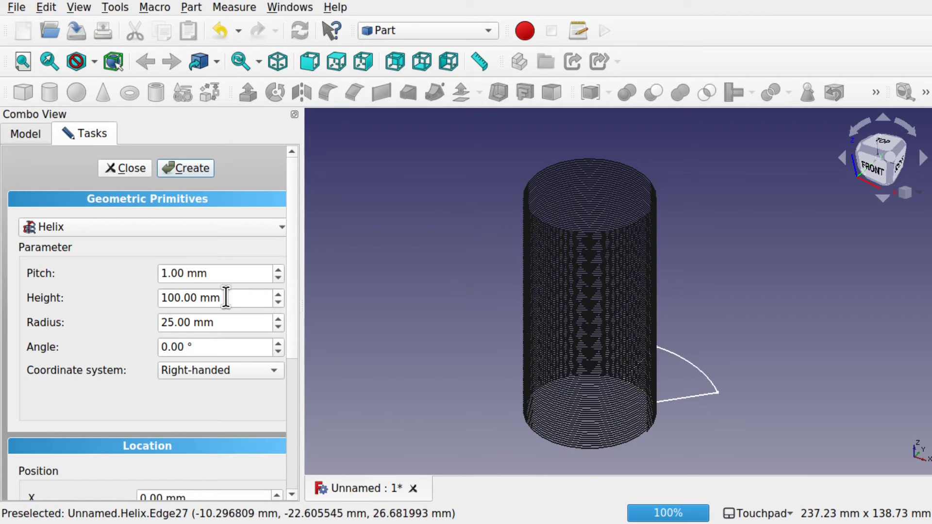
left_click(120, 168)
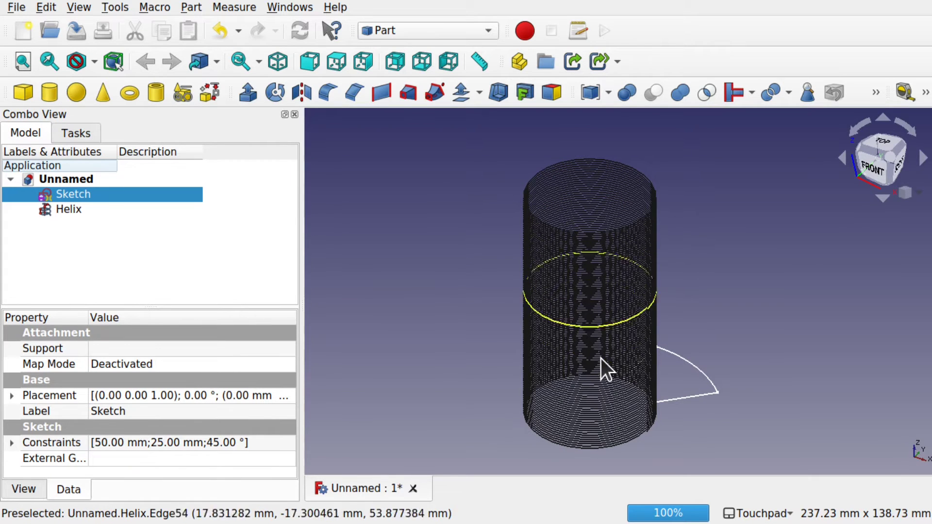
- Increase the helix's pitch to 14.7 mm in its properties
left_click(74, 208)
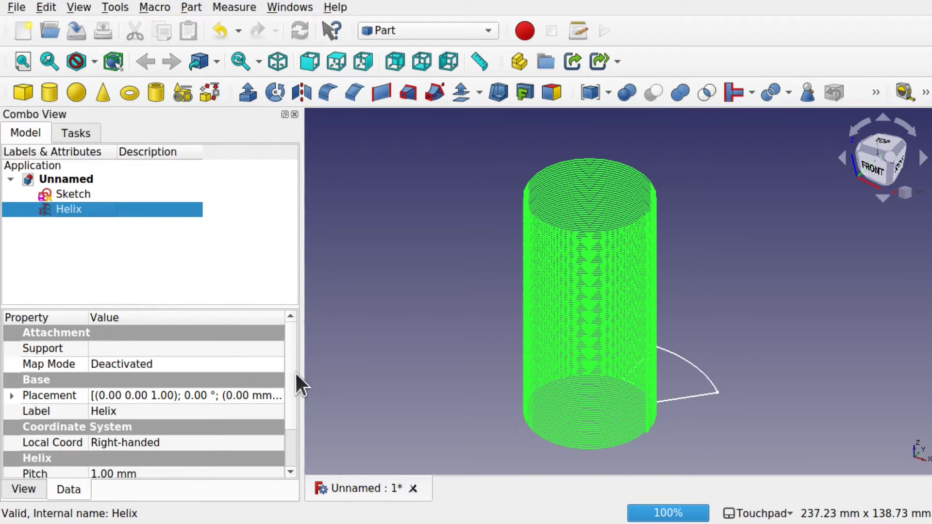
scroll(292, 372, "down", 1)
left_click(213, 422)
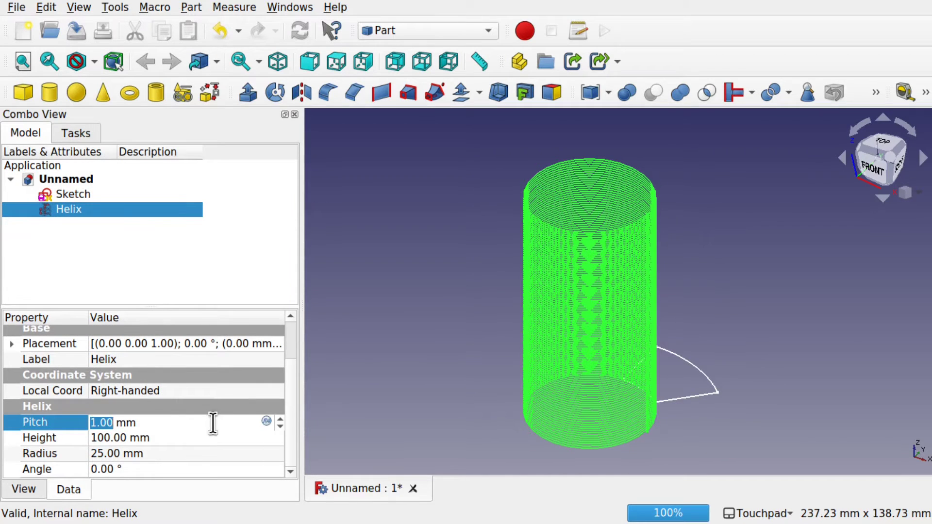
type("5.2")
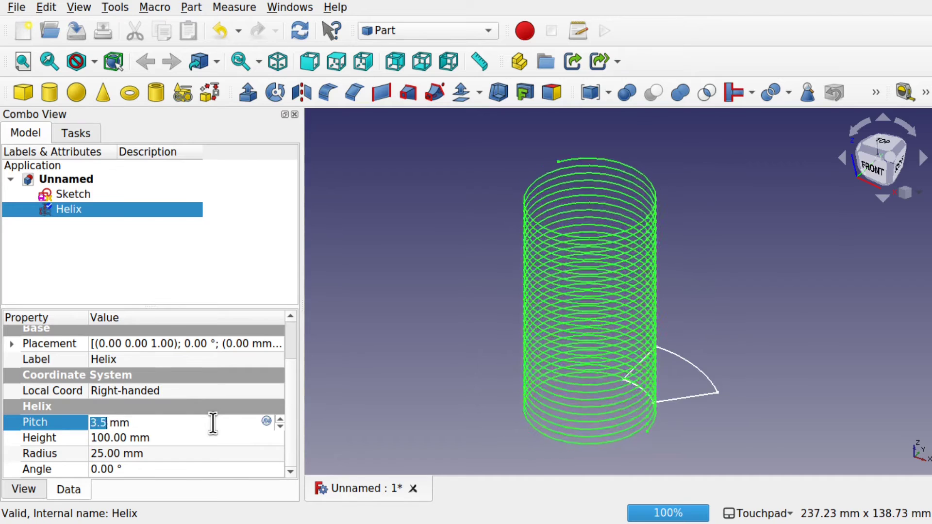
scroll(213, 422, "up", 20)
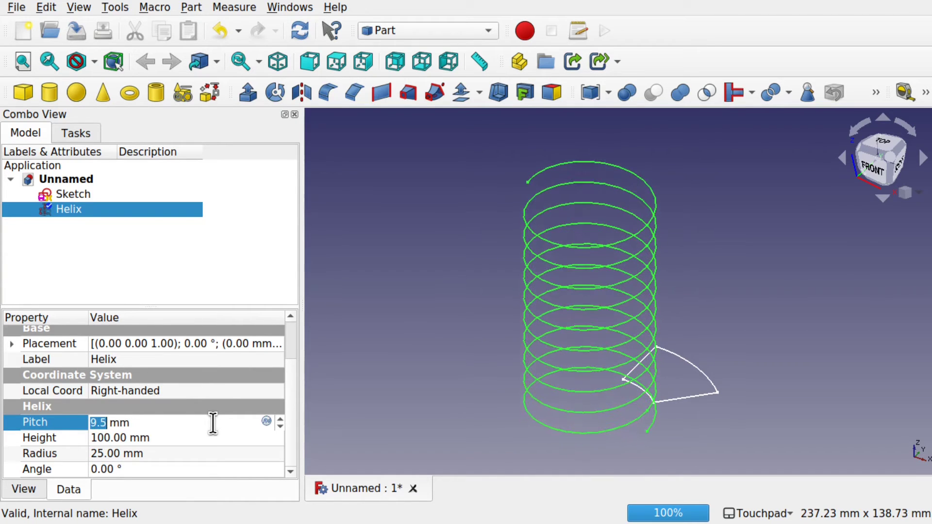
scroll(213, 422, "up", 20)
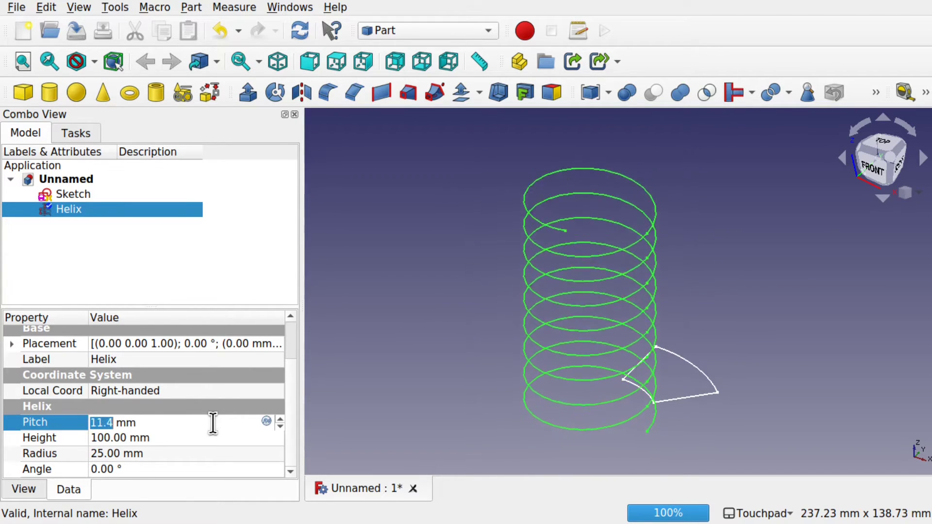
scroll(213, 422, "up", 17)
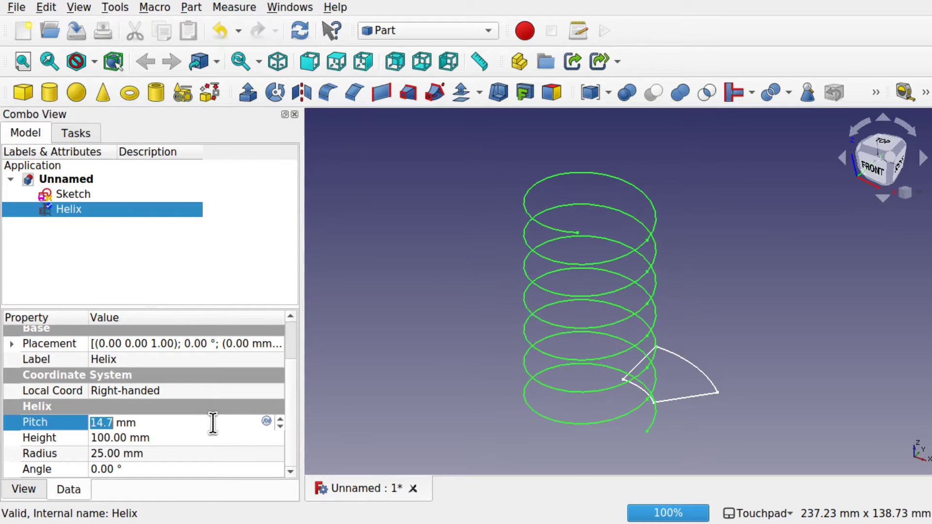
middle_click_drag(657, 395, 623, 393)
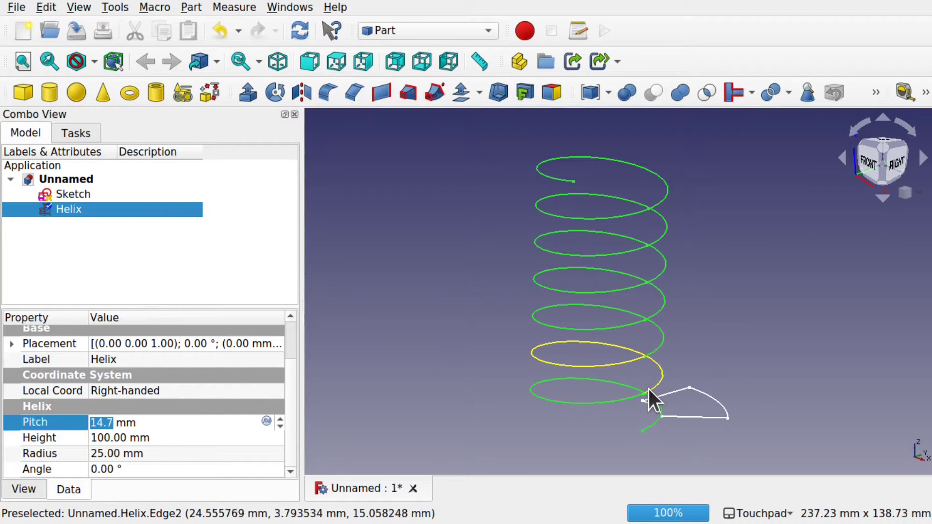
- Set the helix's height to 20 mm in its properties
left_click(159, 441)
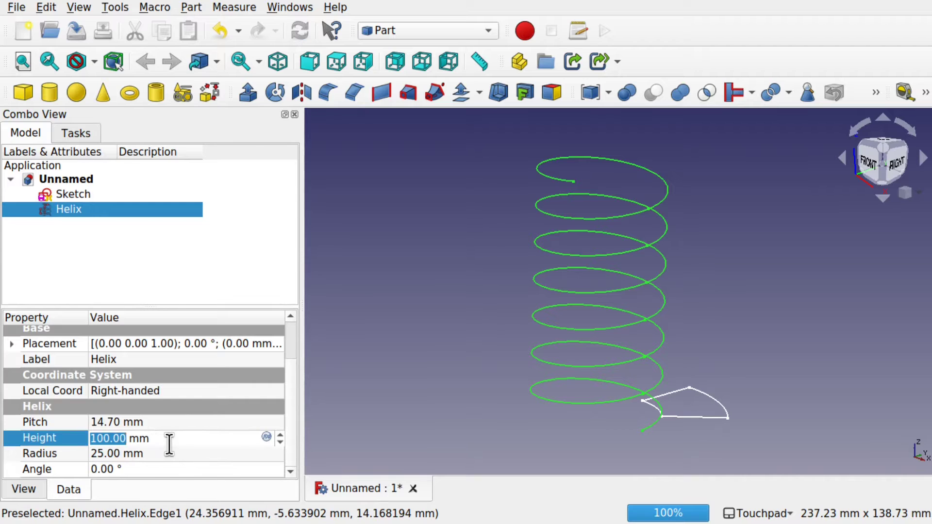
scroll(169, 444, "down", 3)
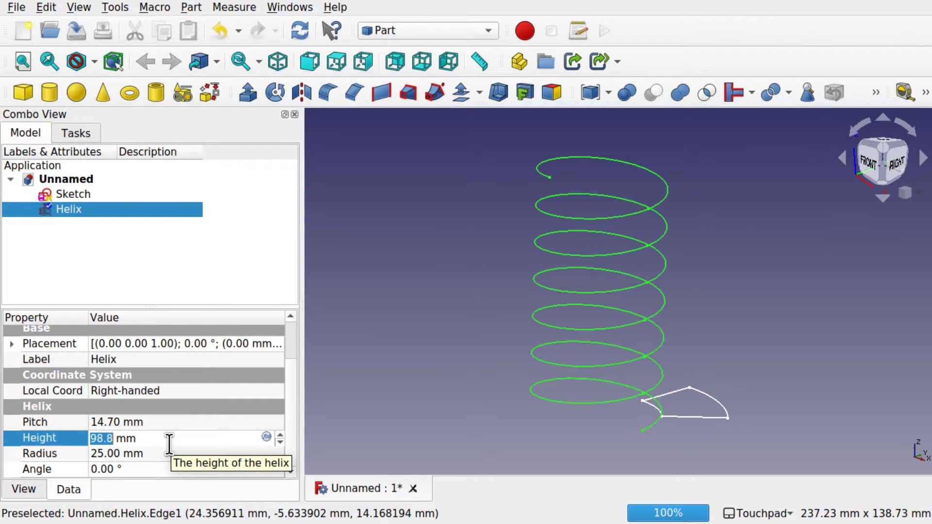
scroll(169, 442, "down", 5)
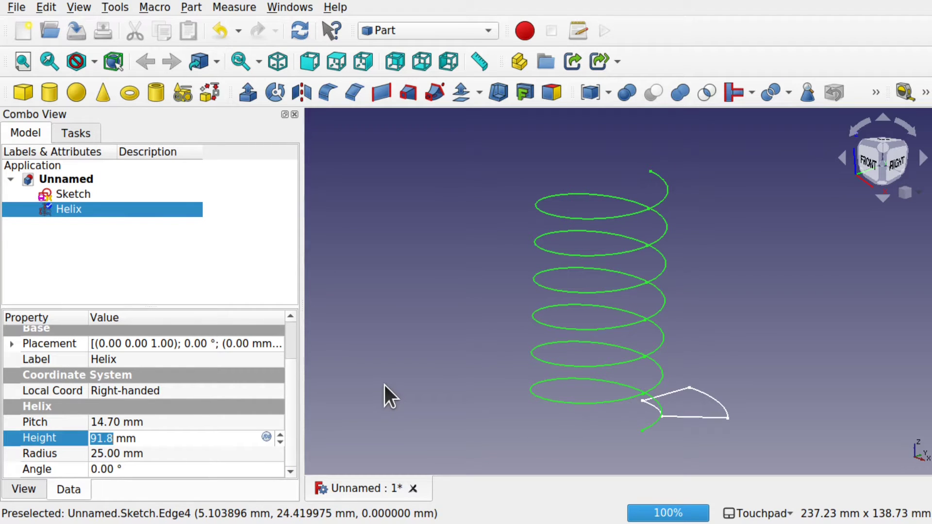
type("20")
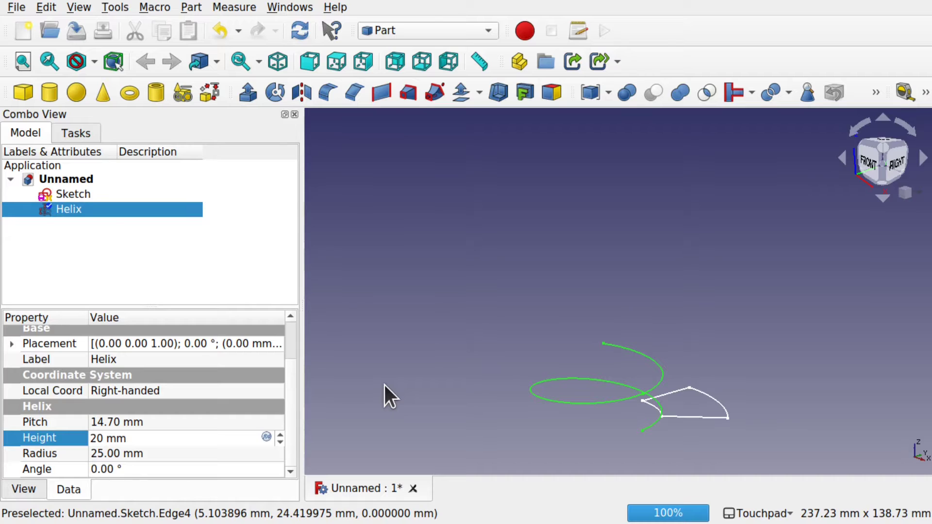
- Lower the helix's height step by step to 14 mm, just short of one full turn
middle_click_drag(657, 291, 641, 353)
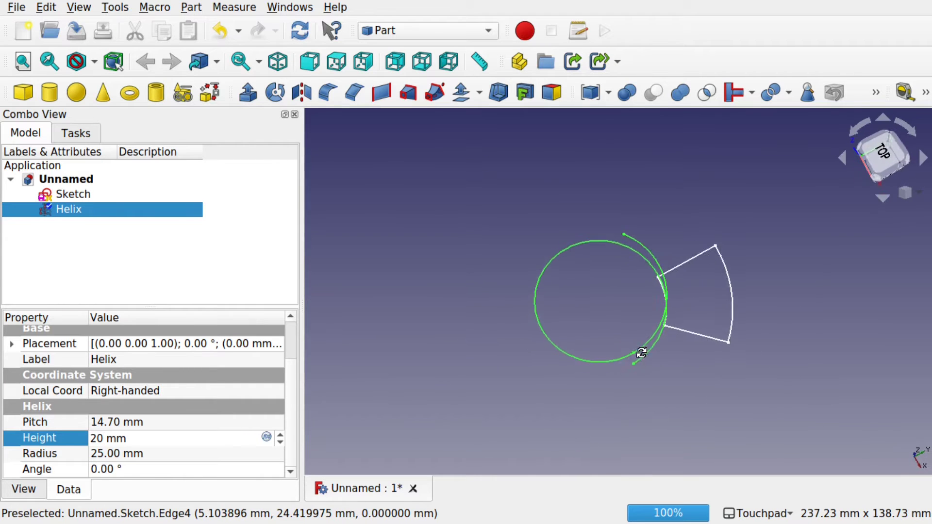
key("Down")
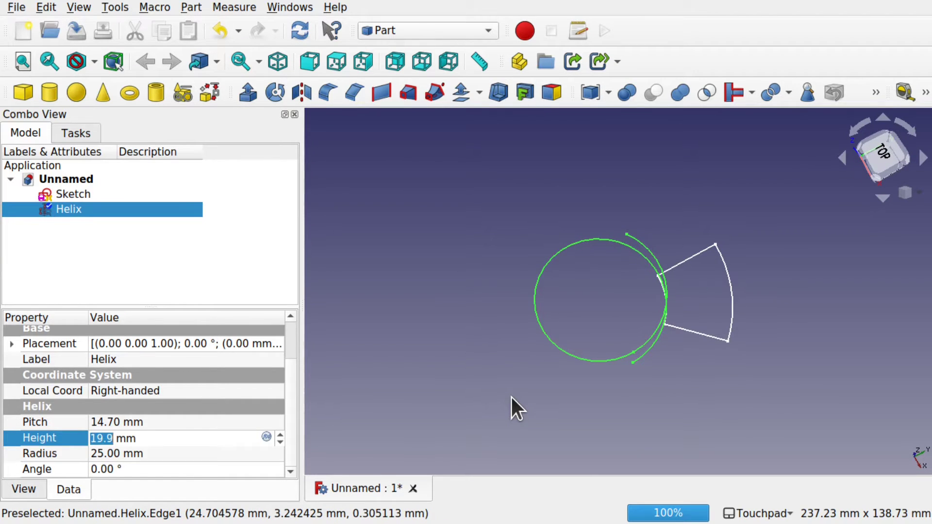
key("Down")
key("Down")
key("Down")
key("Down")
key("Down")
key("Down")
key("Down")
key("Down")
key("Down")
key("Down")
key("Down")
key("Down")
key("Down")
key("Down")
key("Down")
key("Down")
key("Down")
key("Down")
key("Down")
key("Down")
key("Down")
key("Down")
key("Down")
key("Down")
key("Down")
key("Down")
key("Down")
key("Down")
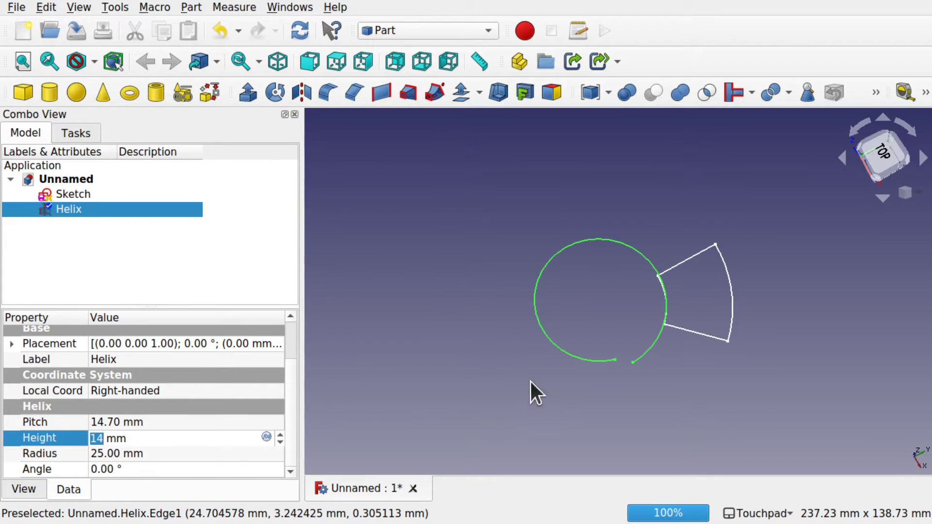
- Check the helix from above and set its height to 14.7 mm, equal to the pitch
left_click(875, 149)
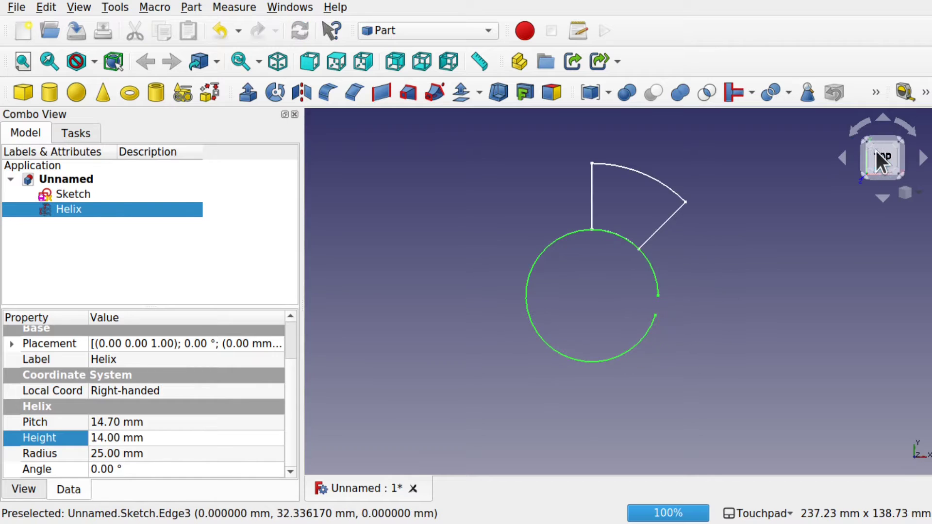
left_click(152, 438)
type("1")
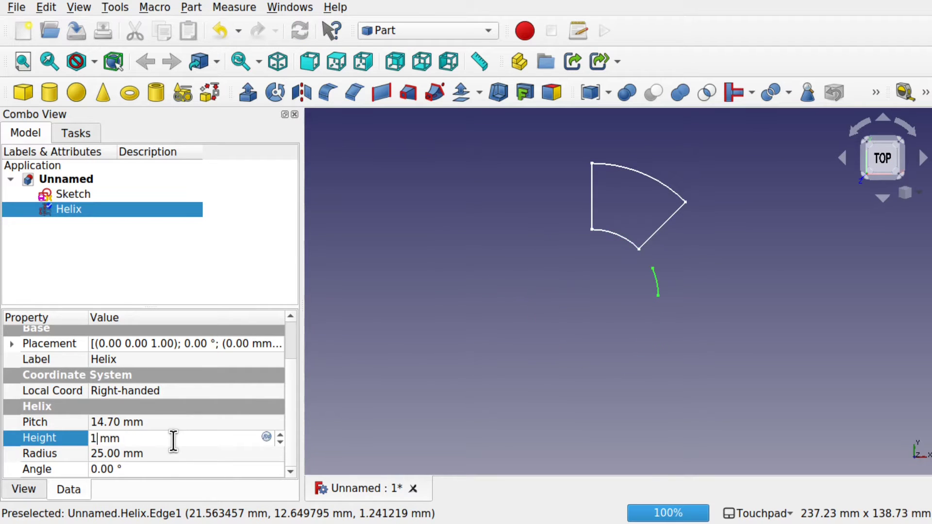
type("5")
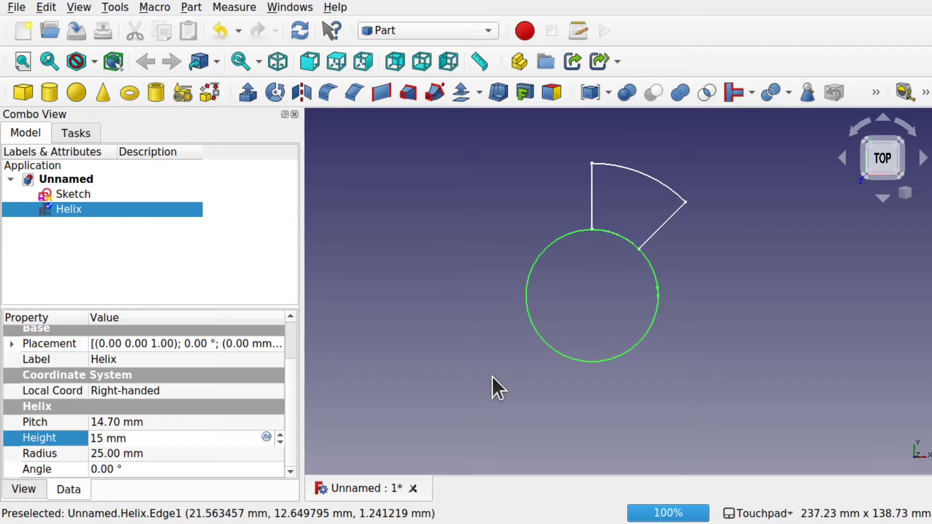
key("ctrl+z")
middle_click_drag(492, 376, 645, 261)
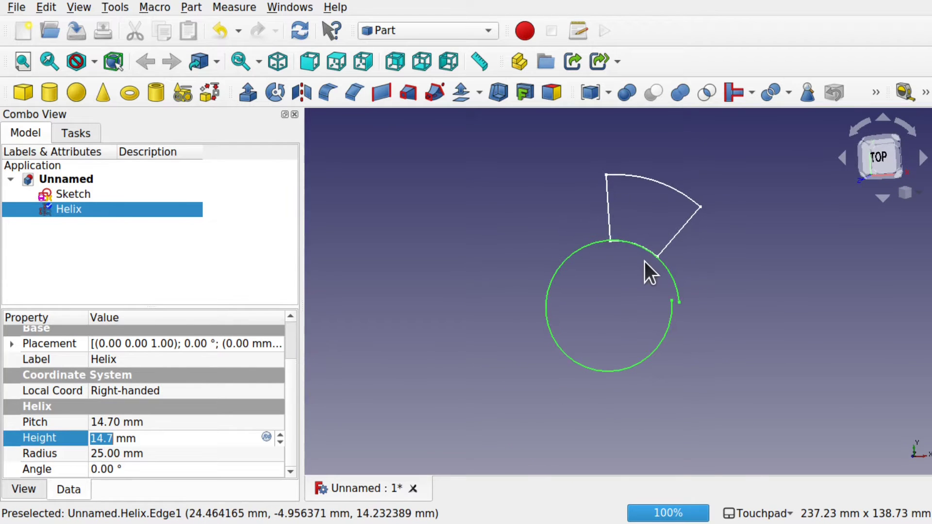
- Extrude the ring-sector sketch 5 mm along its normal with the Part Extrude tool
left_click(484, 337)
middle_click_drag(593, 359, 678, 273)
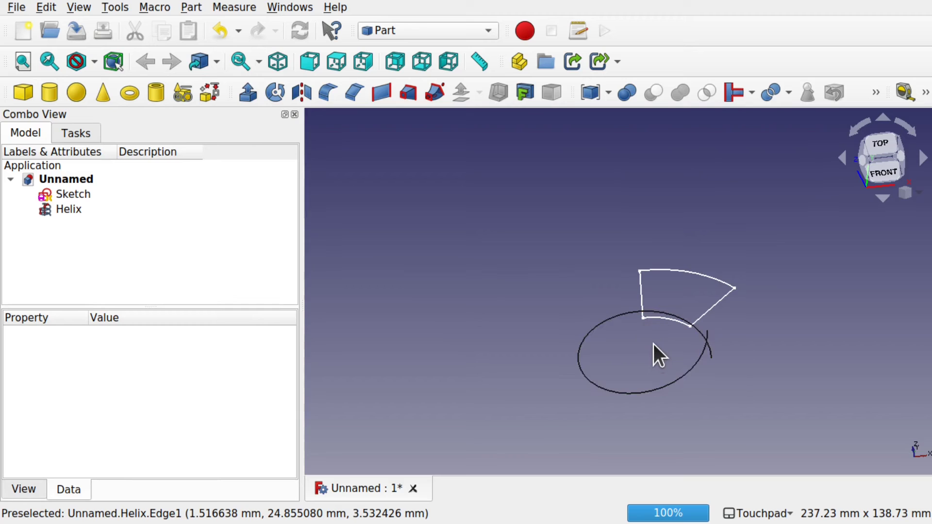
scroll(653, 345, "up", 5)
middle_click_drag(653, 344, 596, 341, "shift")
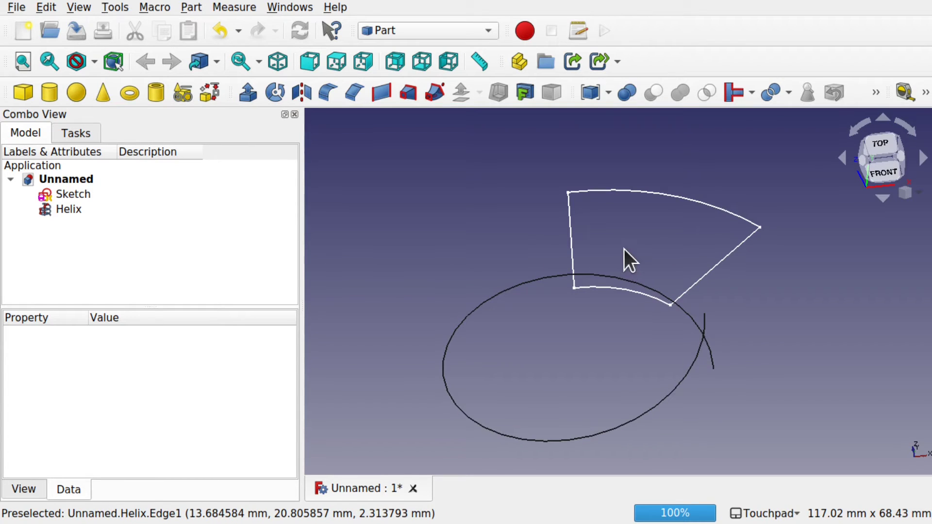
left_click(71, 194)
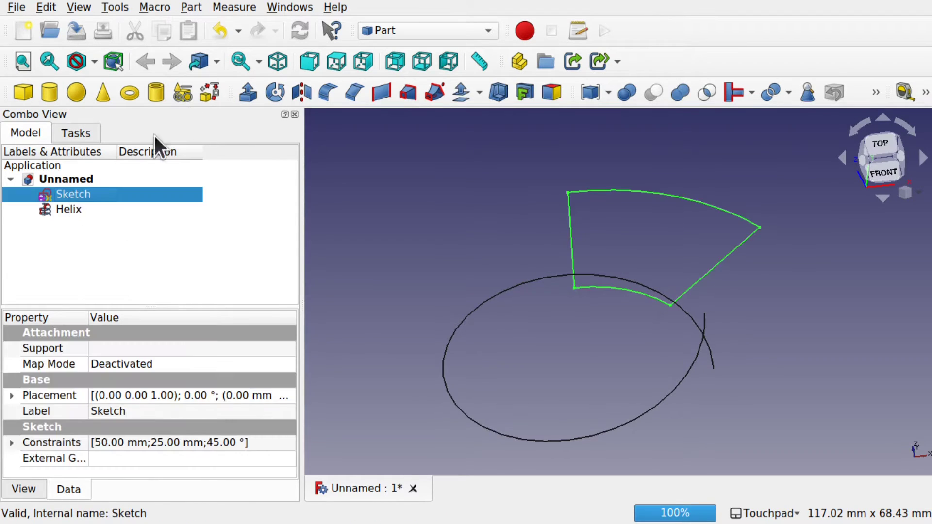
left_click(246, 93)
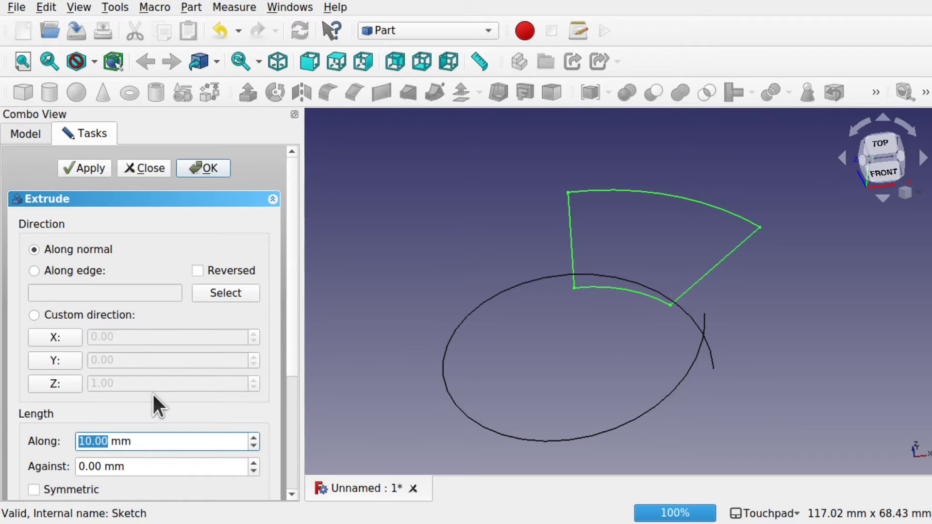
type("5")
key("Return")
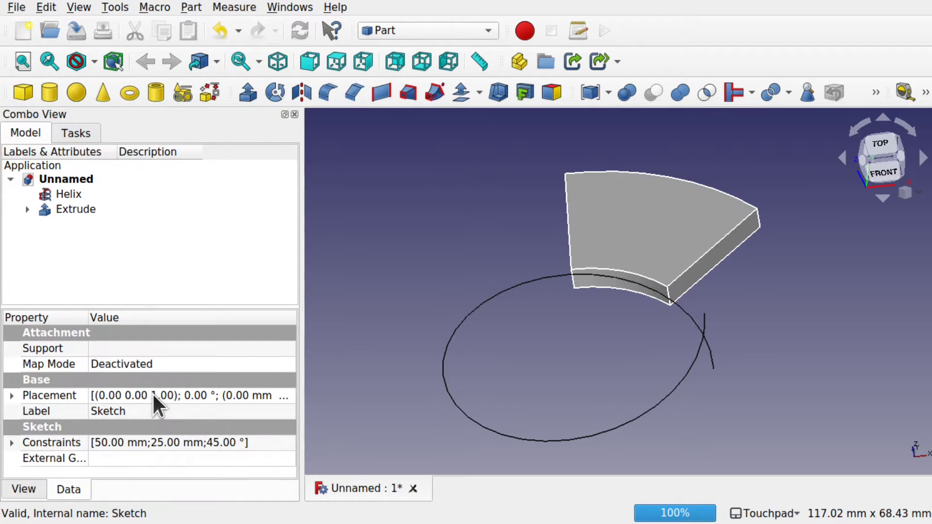
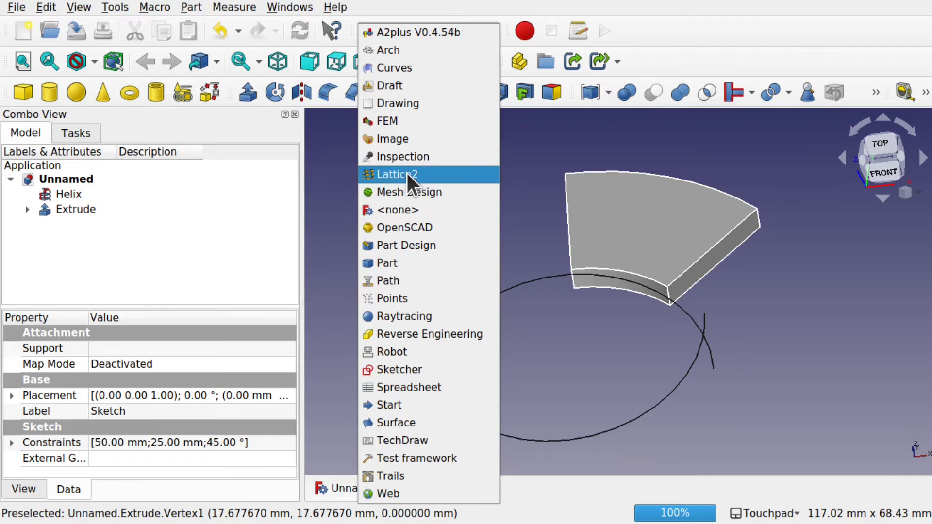
- Open the extrusion's sketch, move the 50 mm and 25 mm radius labels beside their arcs, and close the sketch
left_click(27, 209)
double_click(85, 223)
middle_click_drag(723, 197, 725, 405)
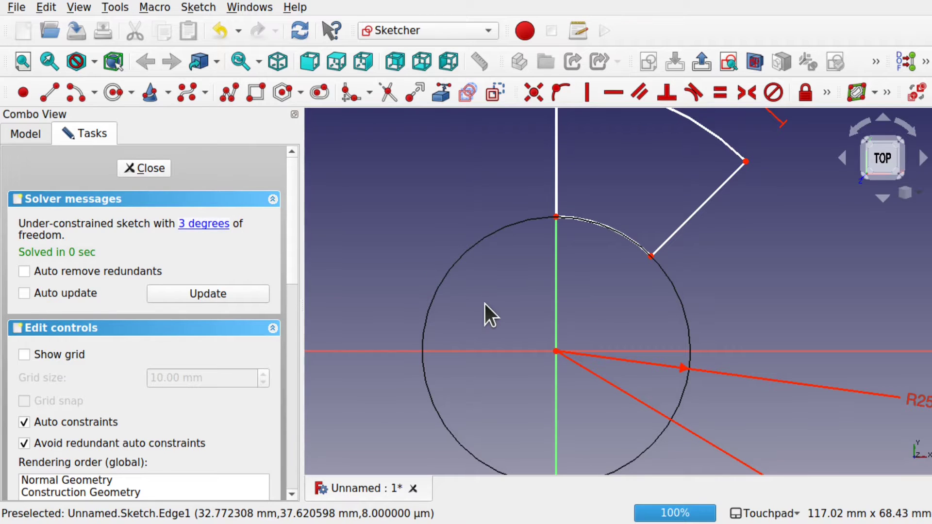
scroll(484, 304, "down", 2)
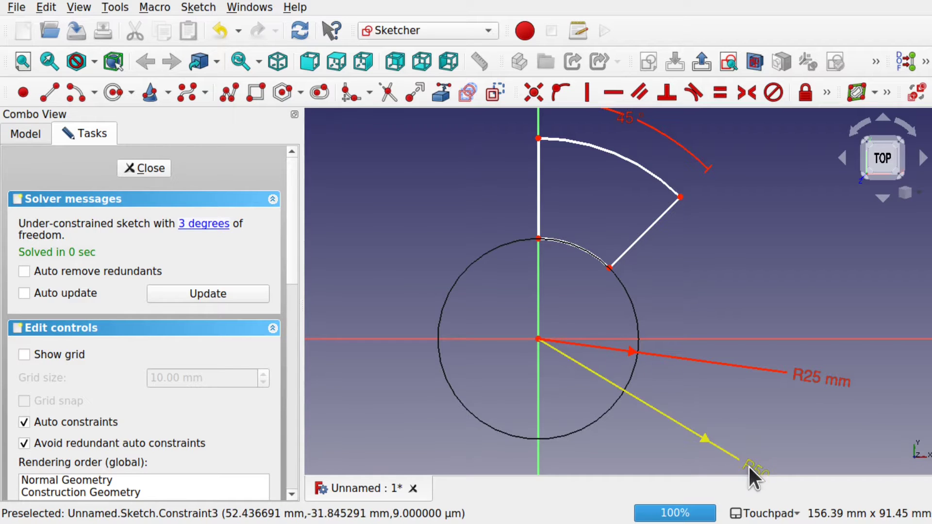
left_click_drag(748, 467, 742, 229)
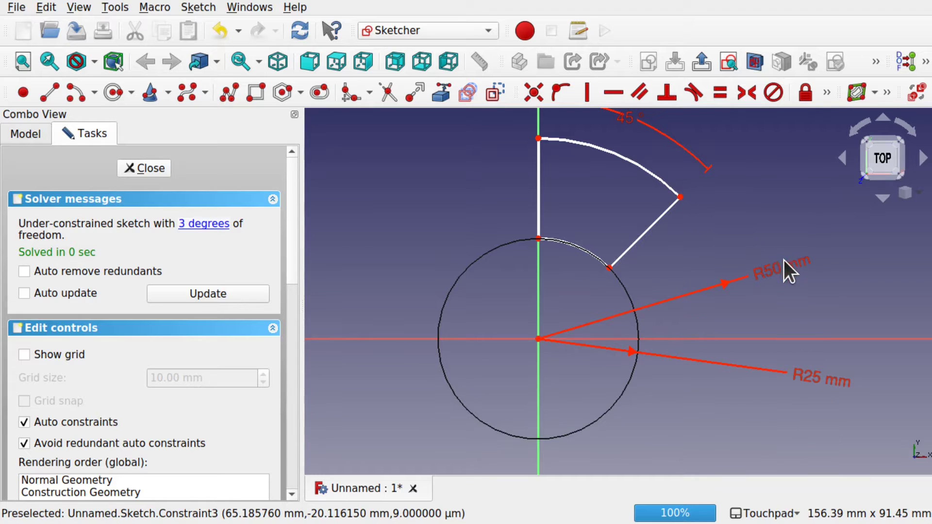
left_click_drag(790, 262, 724, 172)
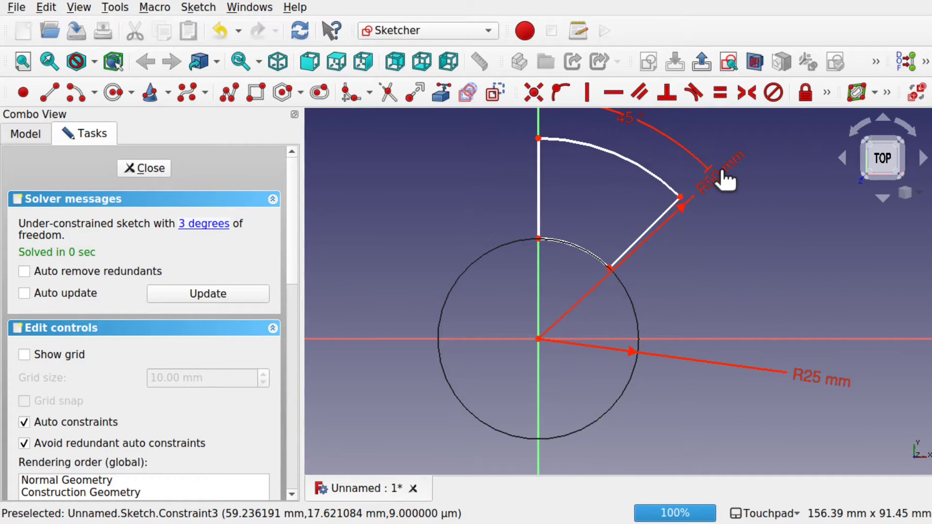
left_click_drag(798, 374, 594, 216)
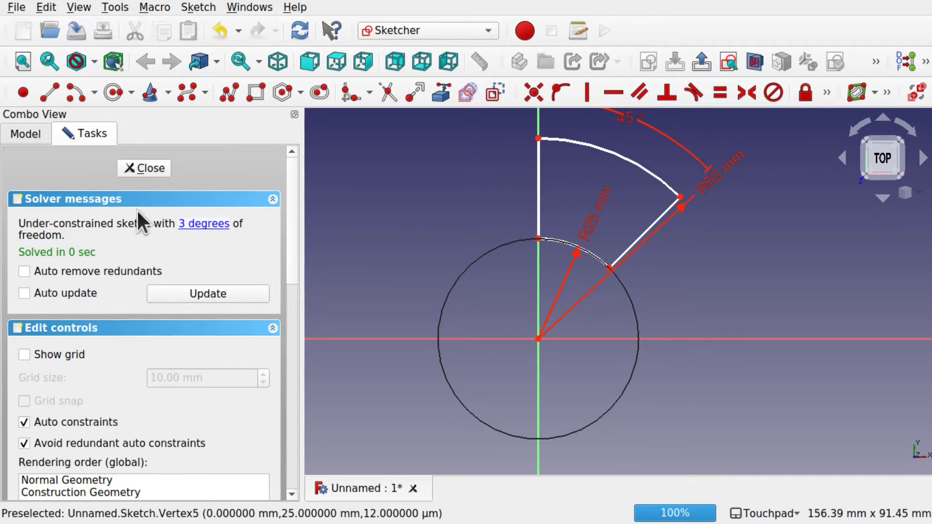
left_click(148, 168)
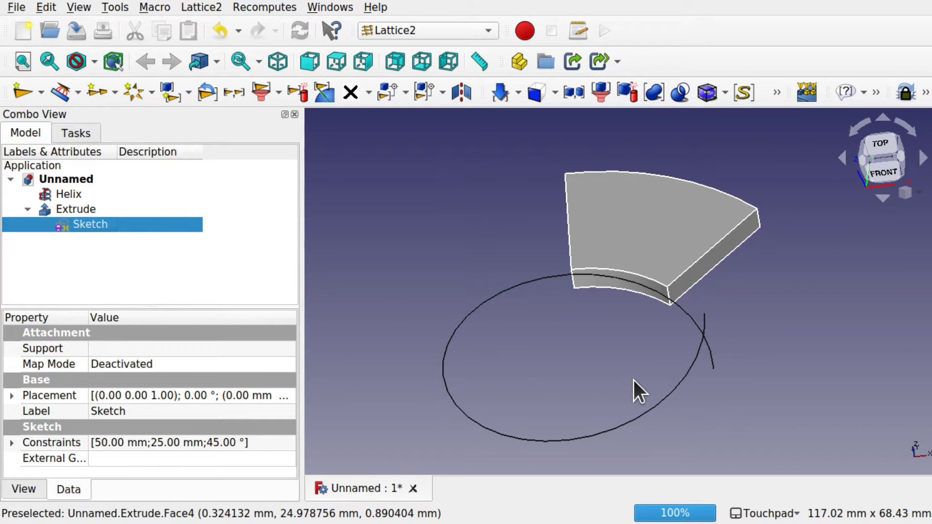
- Create a Lattice2 linear array of placements of type Span / N with nothing selected
left_click(433, 261)
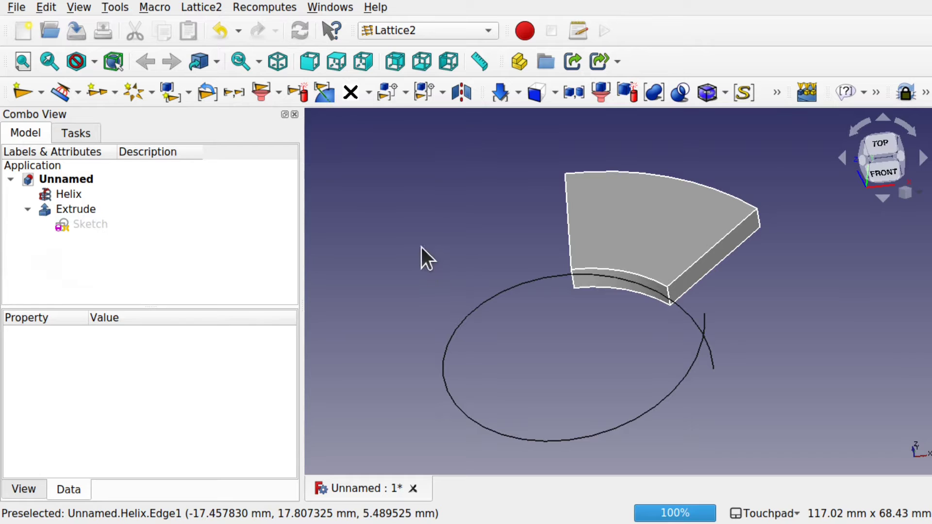
left_click(199, 8)
mouse_move(272, 111)
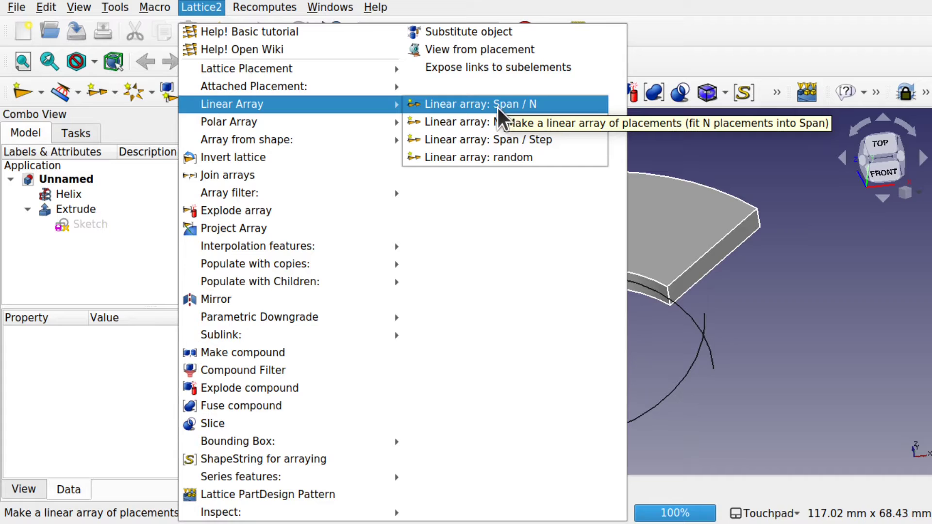
left_click(527, 104)
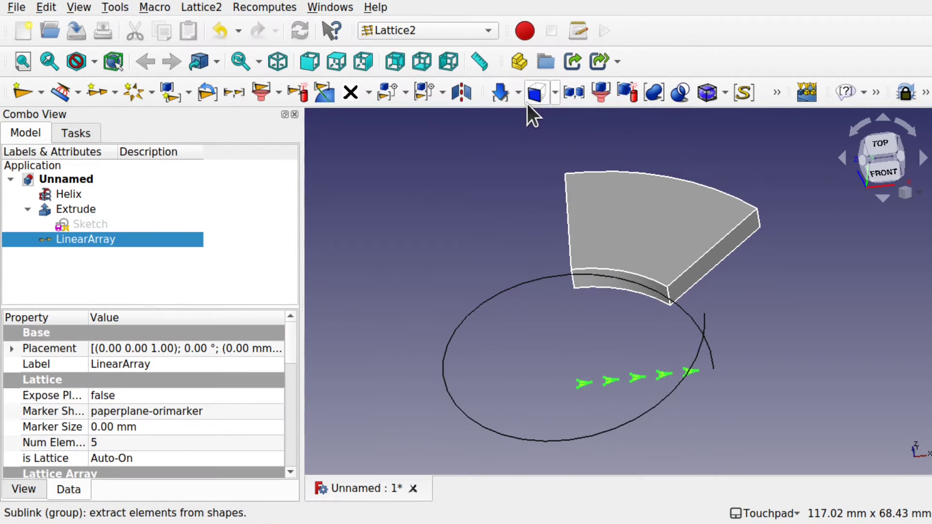
- Set the linear array's series count to 8 and check its number of elements
middle_click_drag(621, 368, 551, 360)
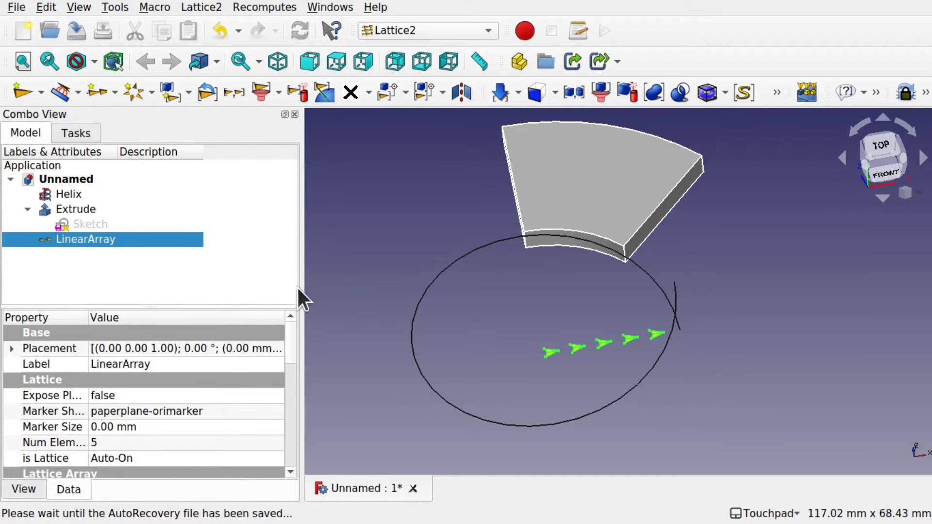
scroll(291, 353, "down", 4)
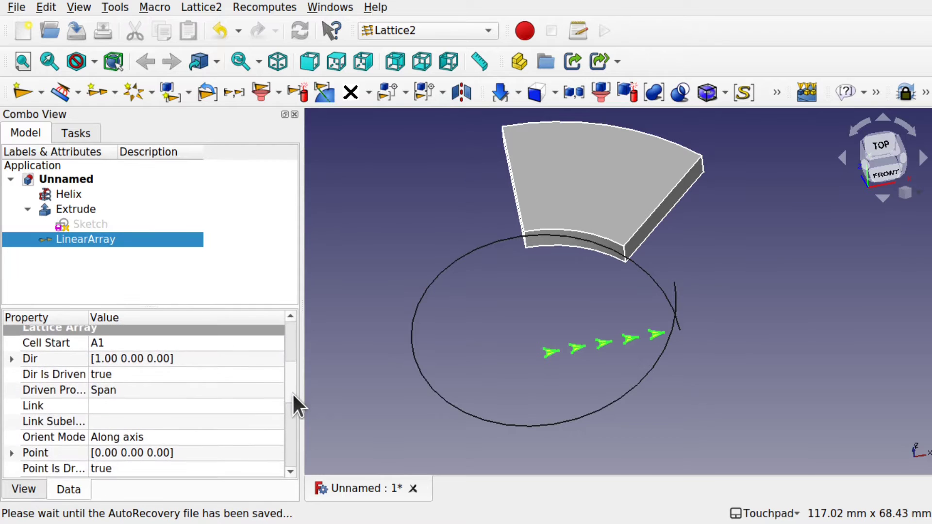
scroll(292, 399, "down", 4)
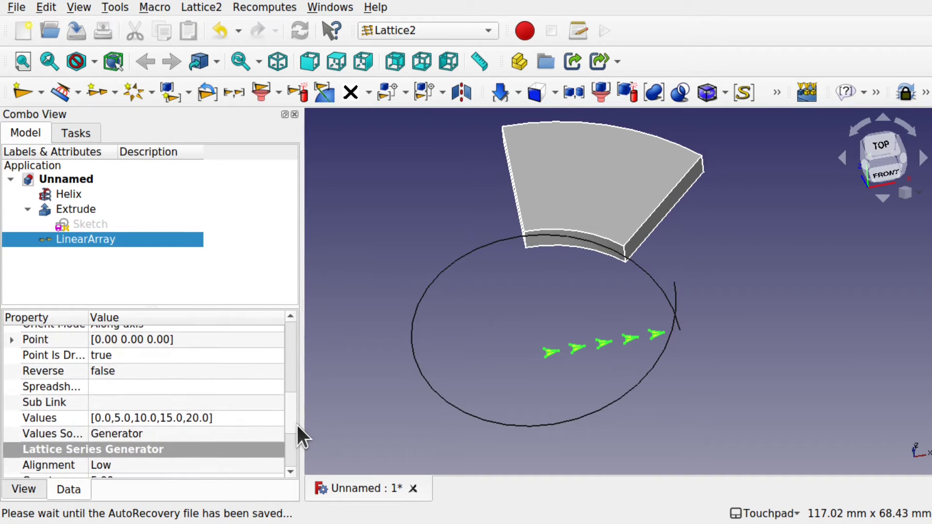
scroll(297, 439, "up", 1)
left_click(207, 427)
type("8")
left_click(190, 412)
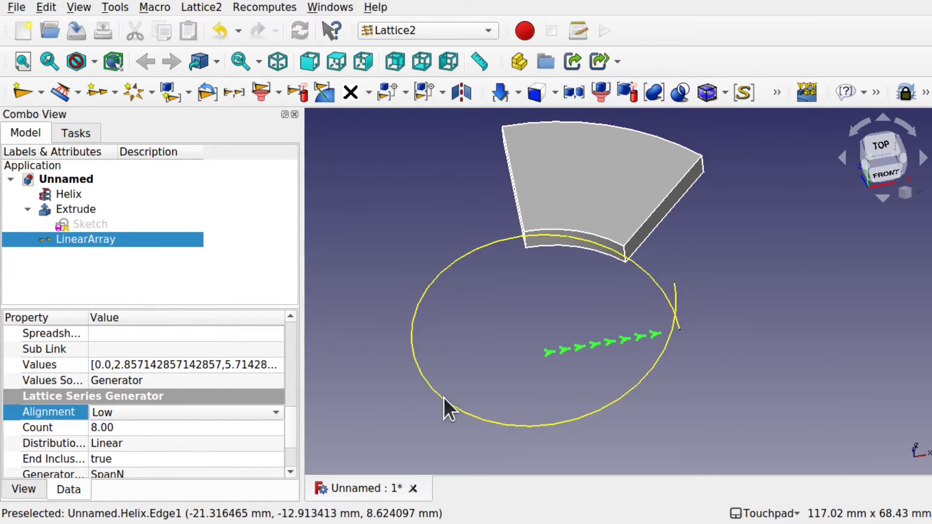
left_click_drag(292, 427, 293, 360)
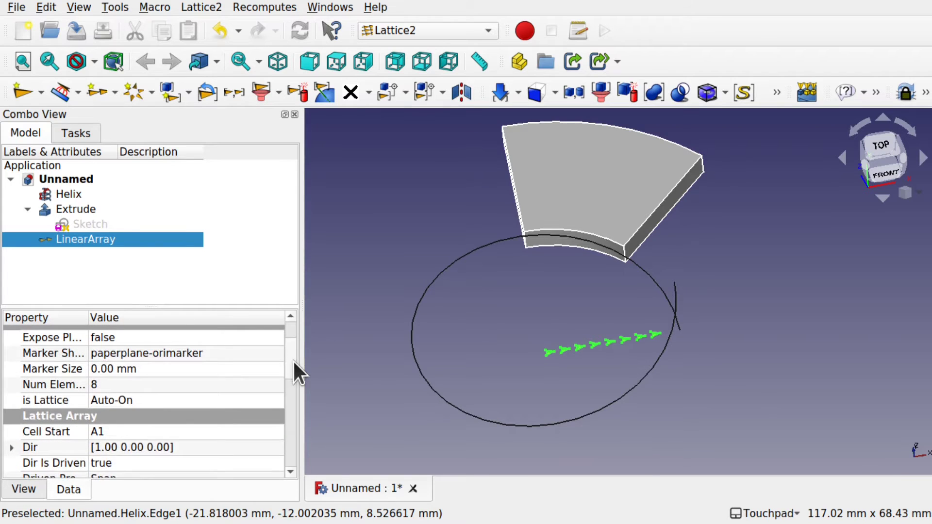
left_click(113, 382)
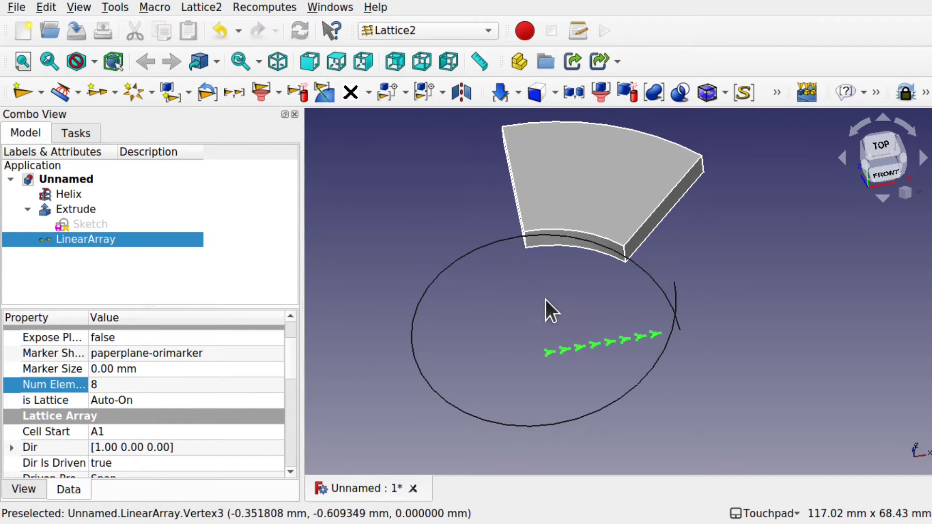
- Rotate the linear array about its Y axis with Transform so the placements run vertically upward along Z
middle_click_drag(537, 374, 580, 337, "shift")
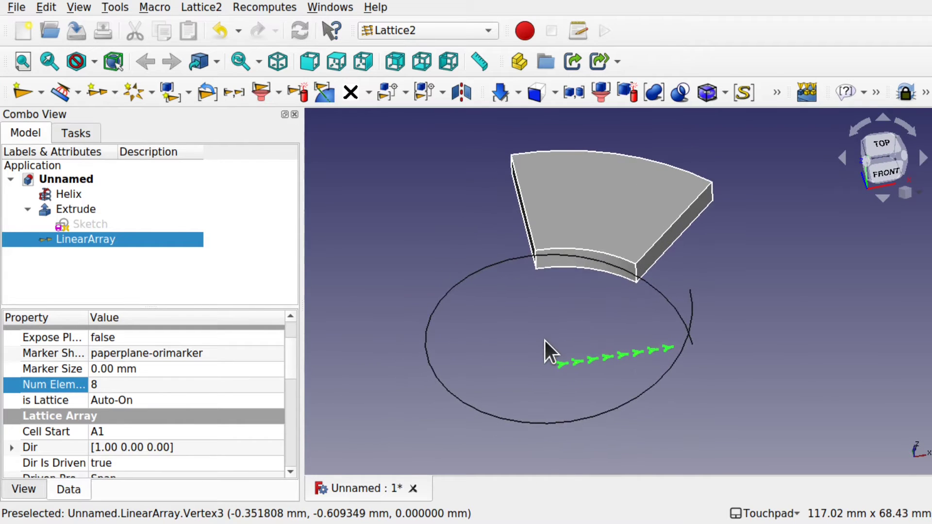
right_click(95, 243)
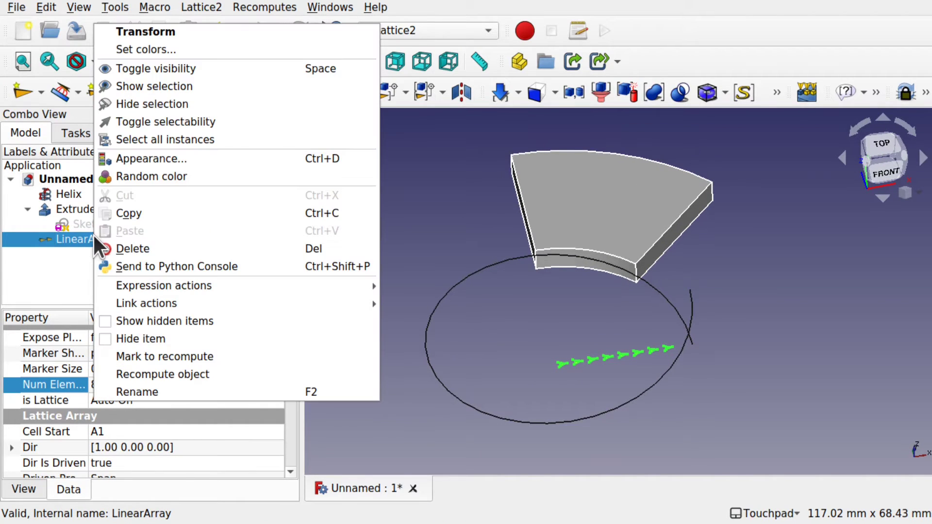
left_click(191, 37)
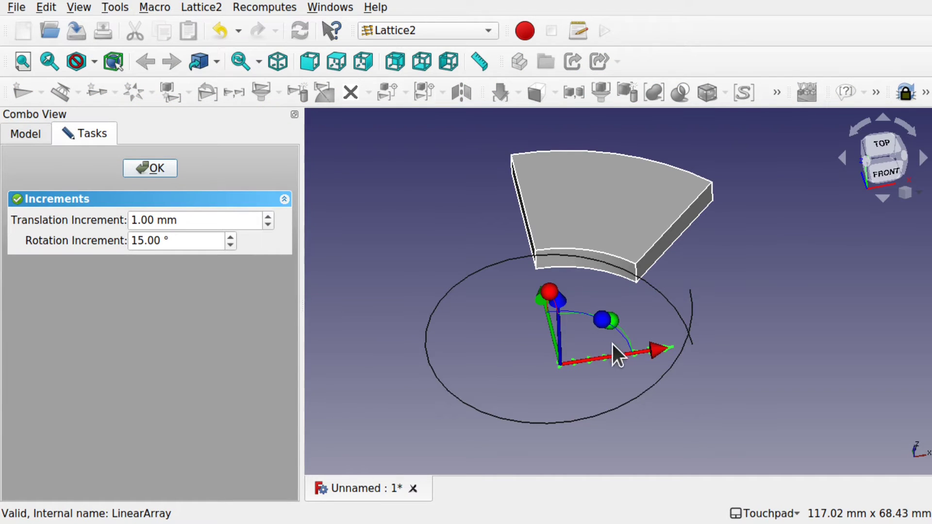
left_click(884, 170)
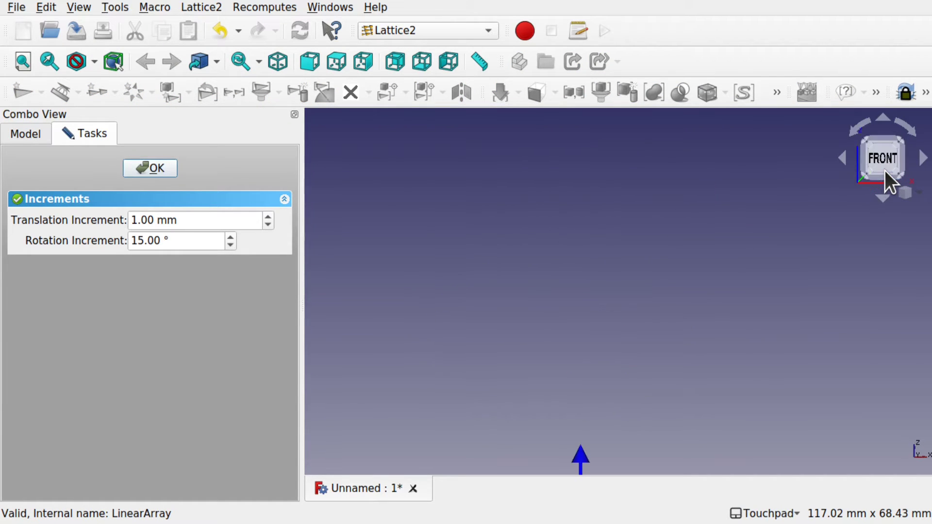
middle_click_drag(670, 131, 657, 152)
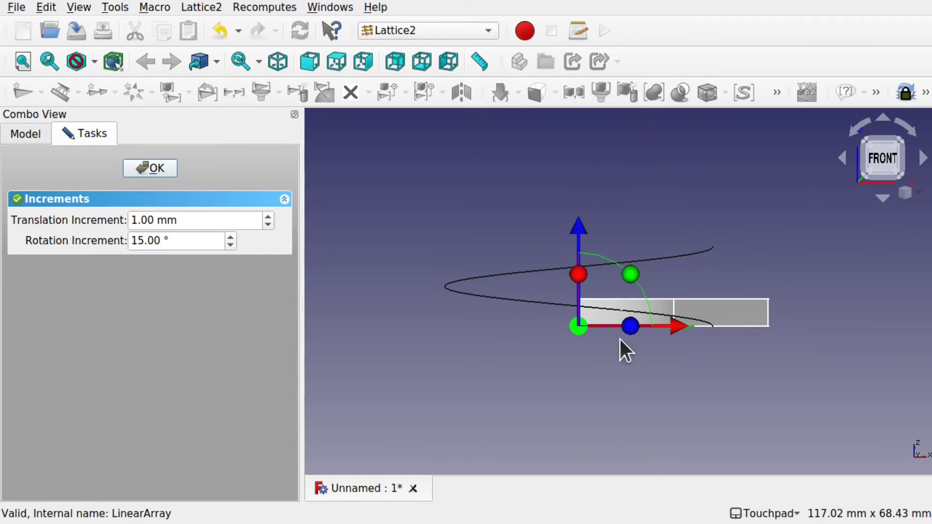
left_click_drag(635, 276, 531, 284)
left_click(151, 168)
mouse_move(558, 287)
middle_mouse_down()
mouse_move(596, 296)
mouse_move(551, 297)
middle_mouse_up()
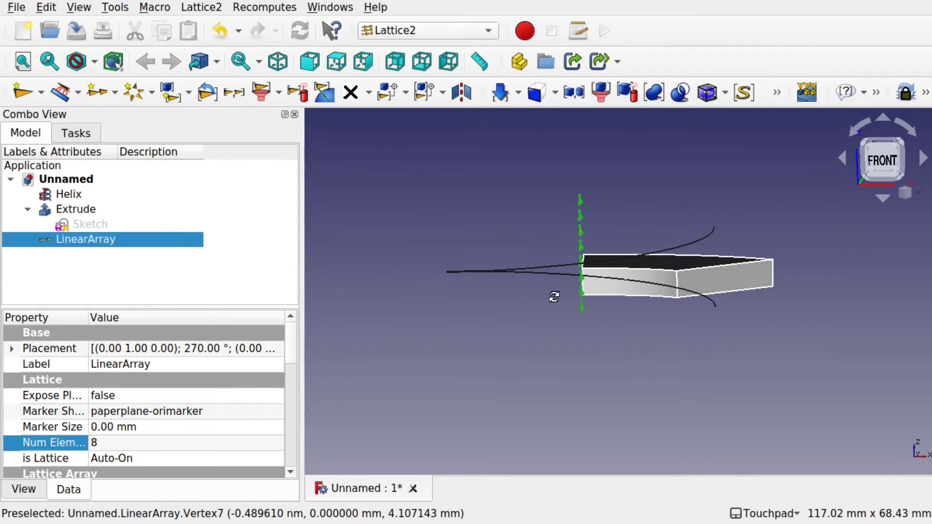
- Check the helix's height and set the linear array's span end to the same 14.70 mm
left_click(890, 165)
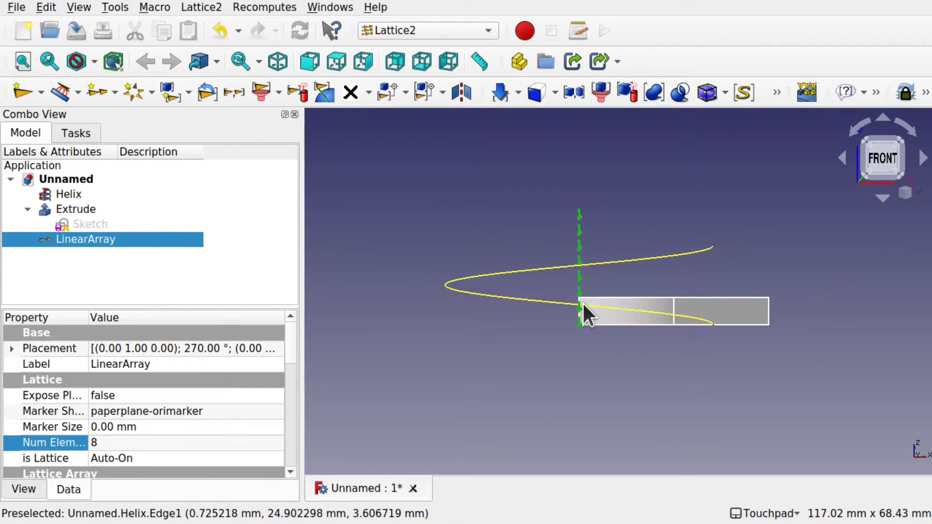
left_click_drag(597, 253, 626, 255, "alt")
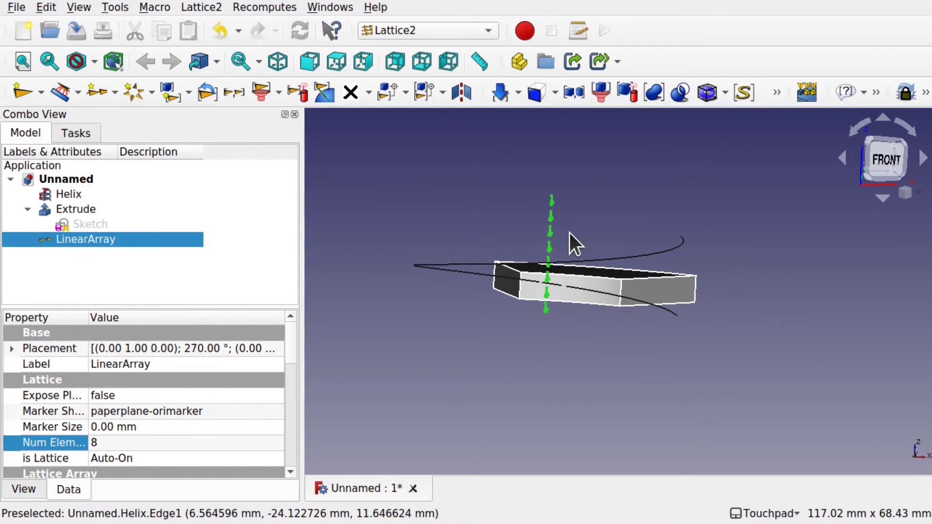
mouse_move(544, 243)
left_mouse_down("alt")
mouse_move(555, 233)
mouse_move(541, 245)
left_mouse_up("alt")
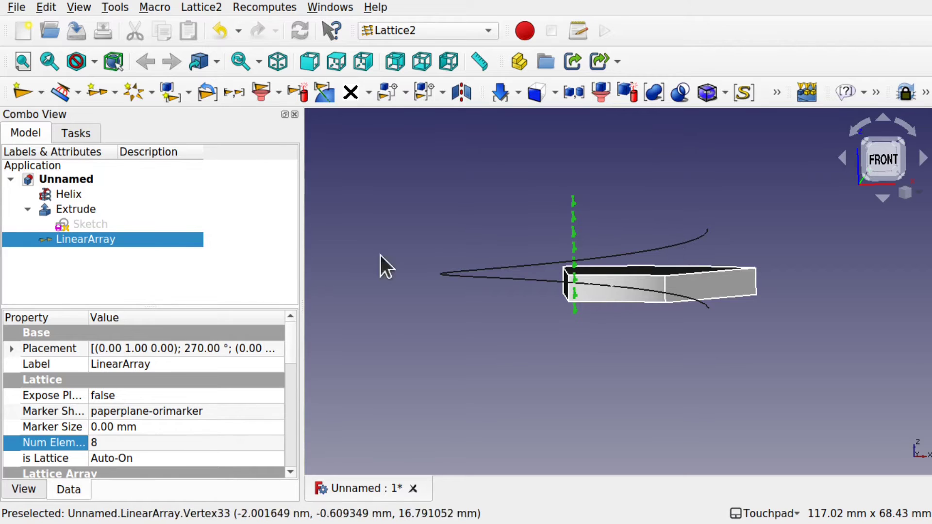
left_click_drag(287, 352, 295, 461)
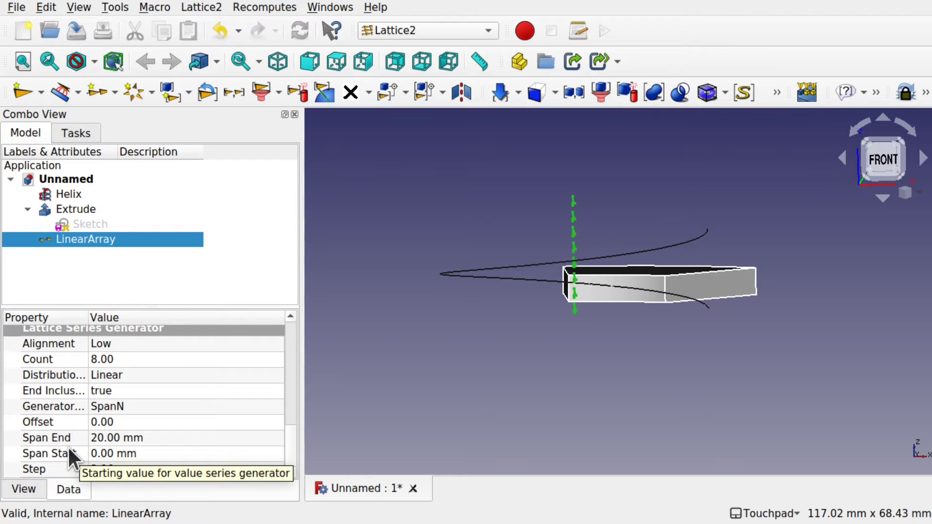
left_click(156, 436)
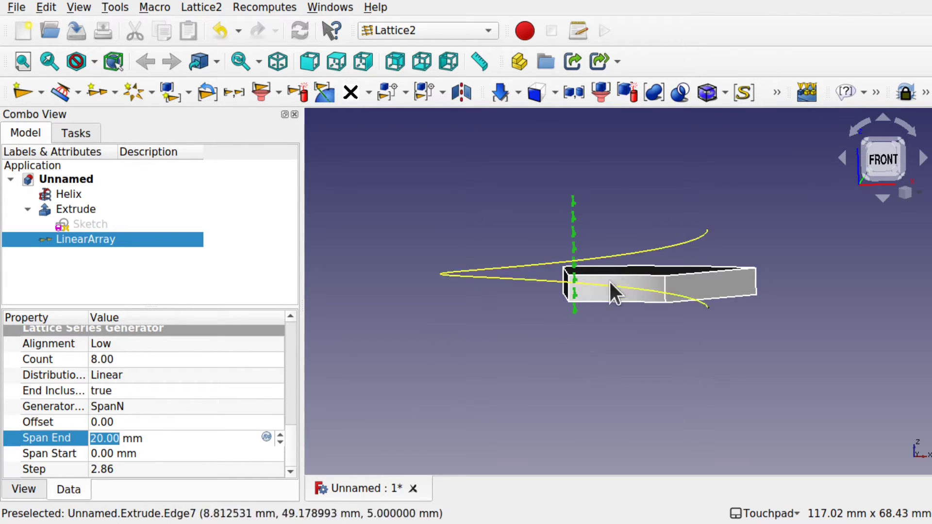
left_click(69, 198)
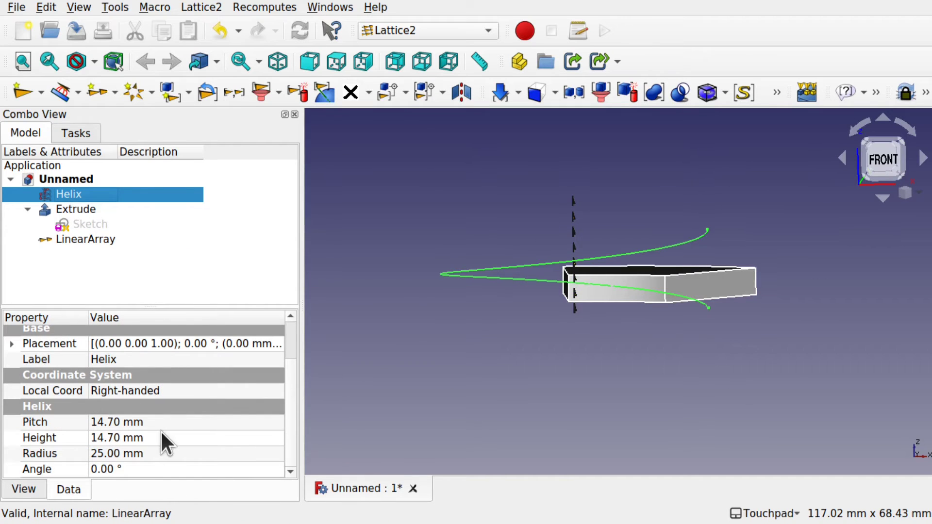
left_click(146, 438)
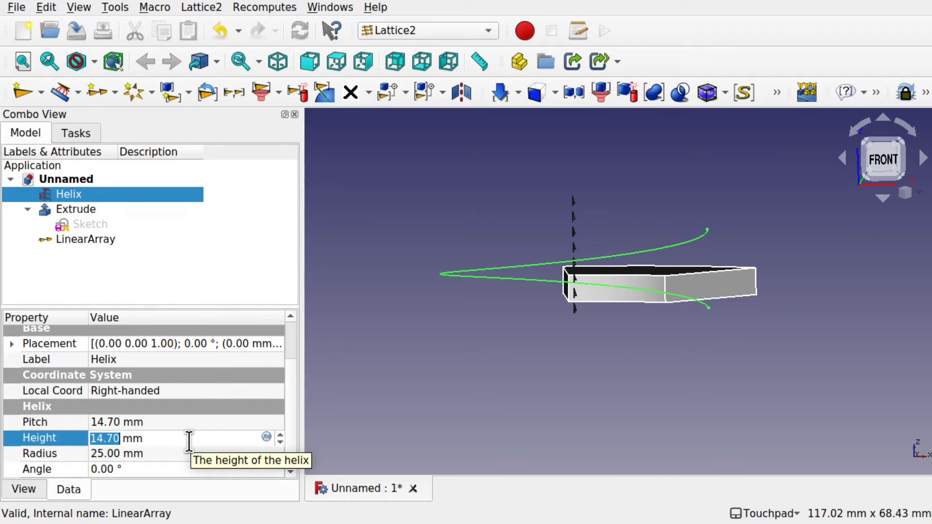
left_click(89, 240)
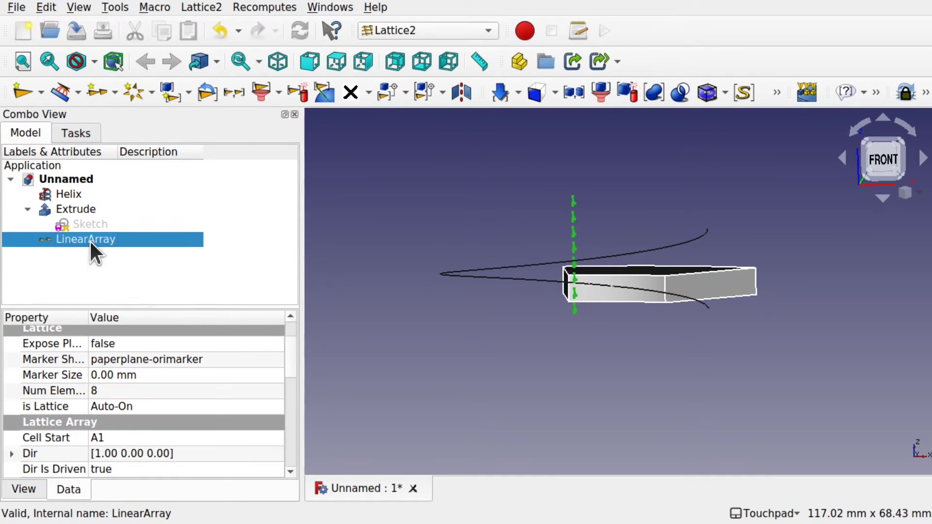
scroll(288, 460, "down", 10)
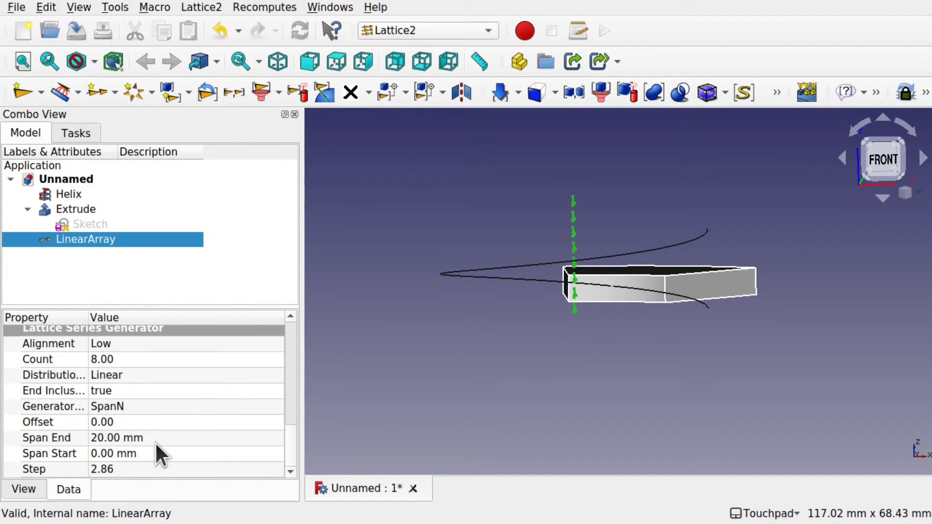
left_click(155, 439)
type("14.70")
left_click(569, 374)
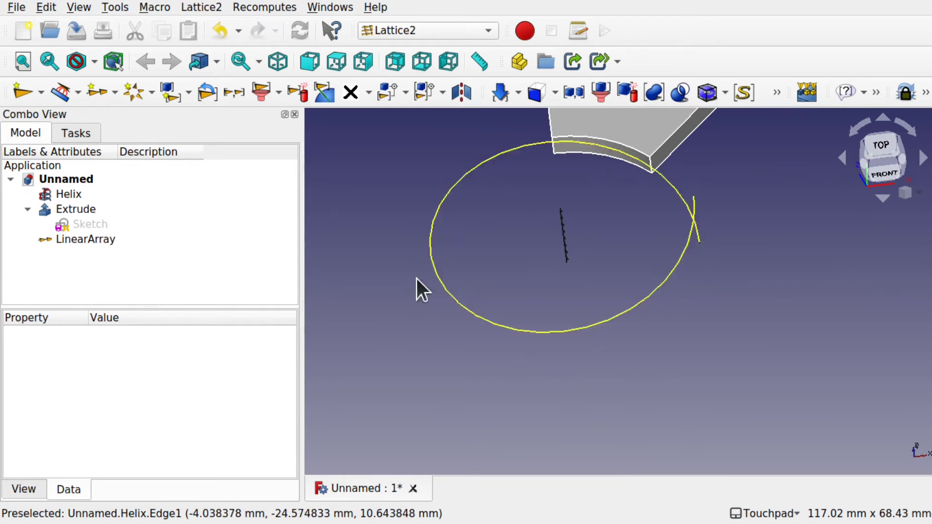
- Turn on the axis cross at the origin of the 3D view
left_click(79, 7)
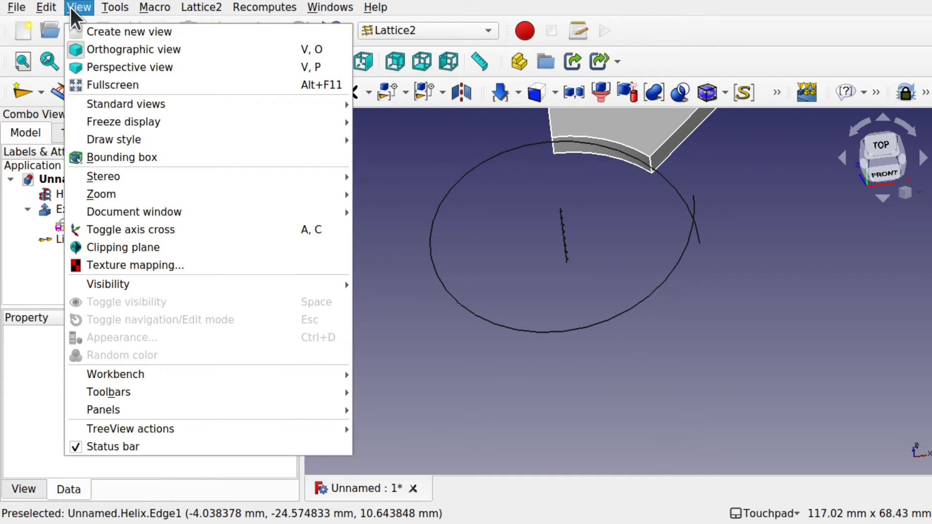
left_click(194, 226)
middle_click_drag(636, 244, 650, 333)
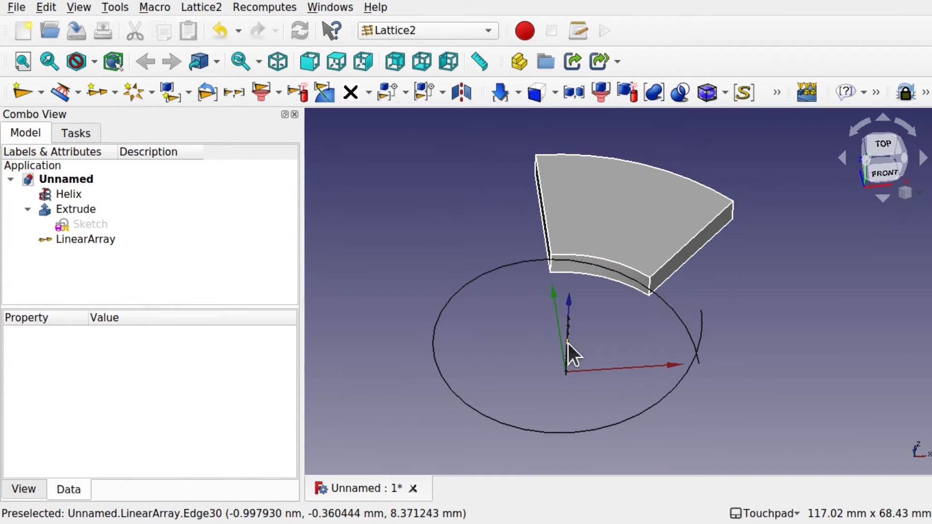
- Project the linear array of placements onto the helix with the Lattice2 Project Array tool, continuing past the error
left_click(103, 245)
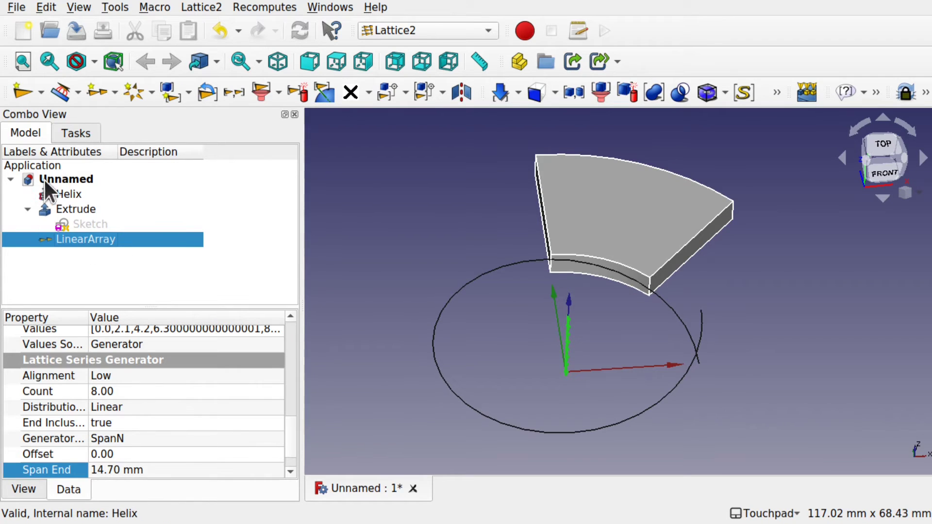
left_click(66, 191, "ctrl")
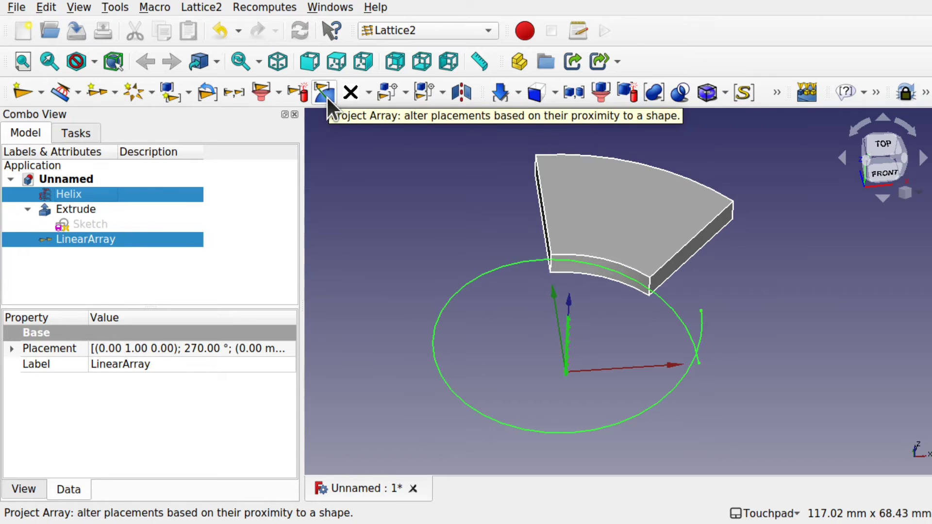
left_click(211, 4)
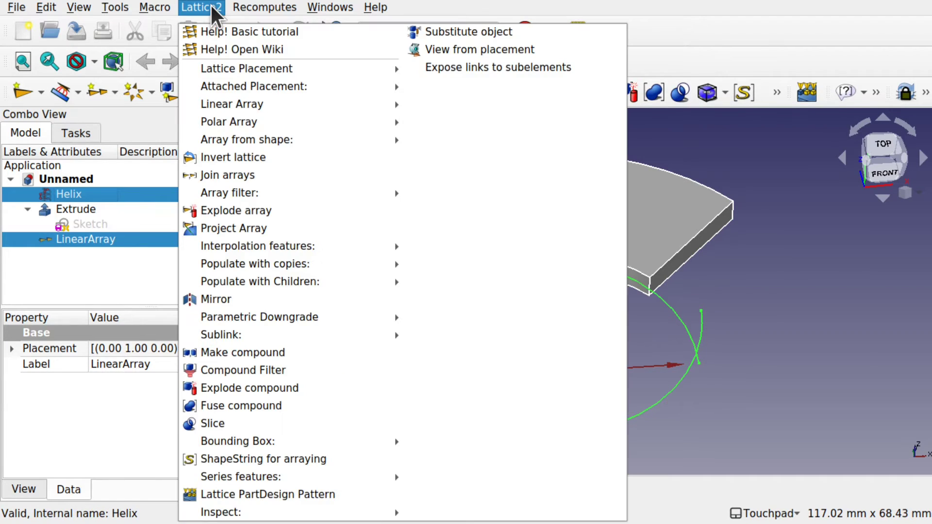
left_click(275, 223)
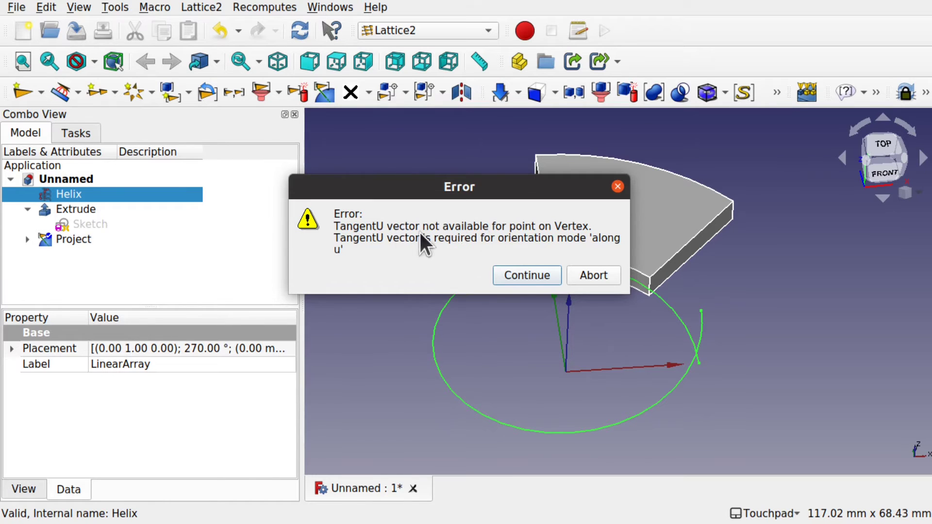
left_click(528, 278)
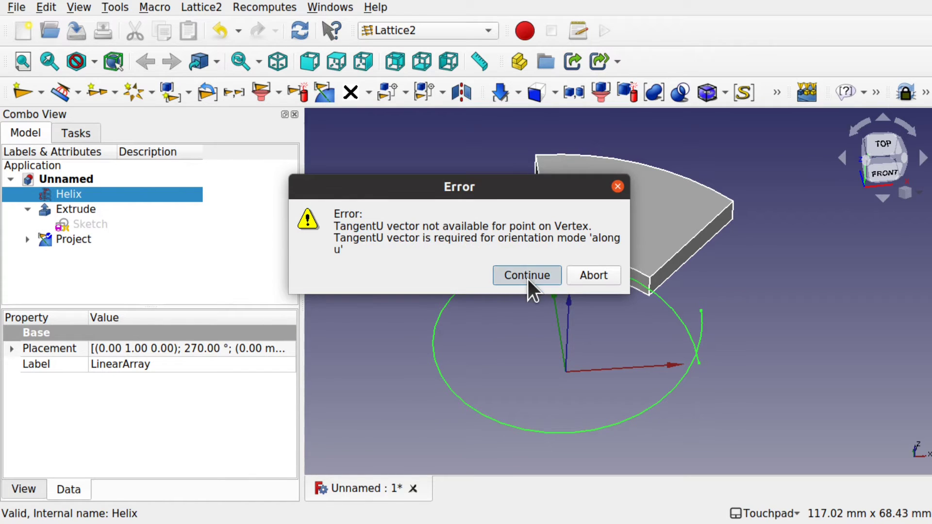
- Set the projected array's orient mode to keep and inspect the placements around the helix
left_click(65, 237)
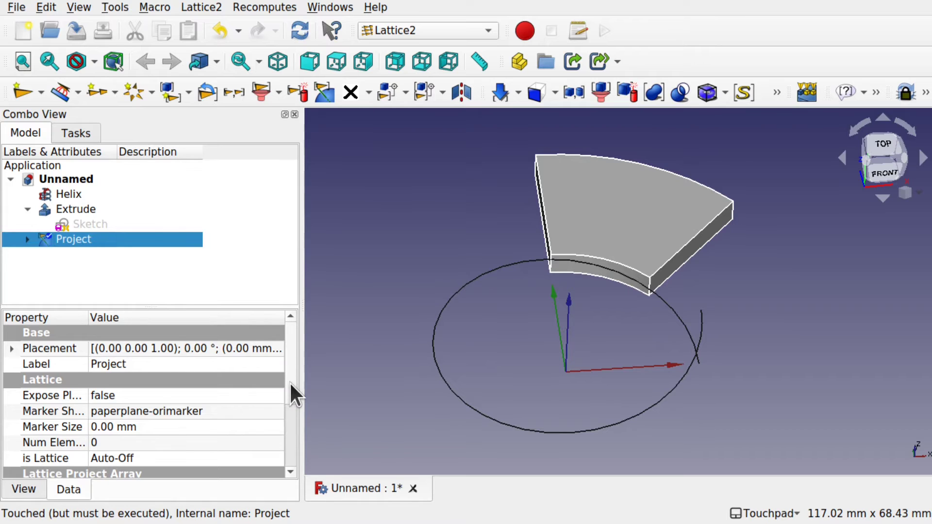
scroll(290, 381, "down", 2)
scroll(290, 413, "down", 5)
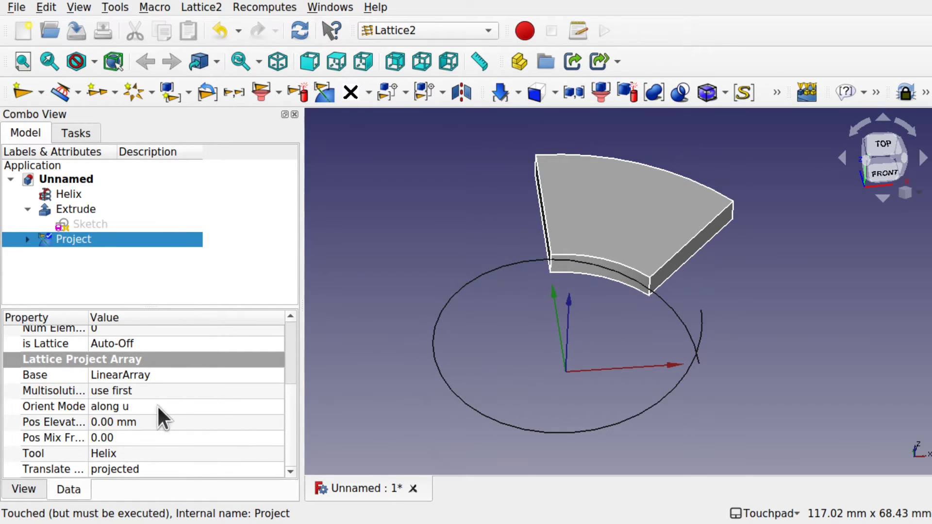
left_click(158, 406)
left_click(158, 407)
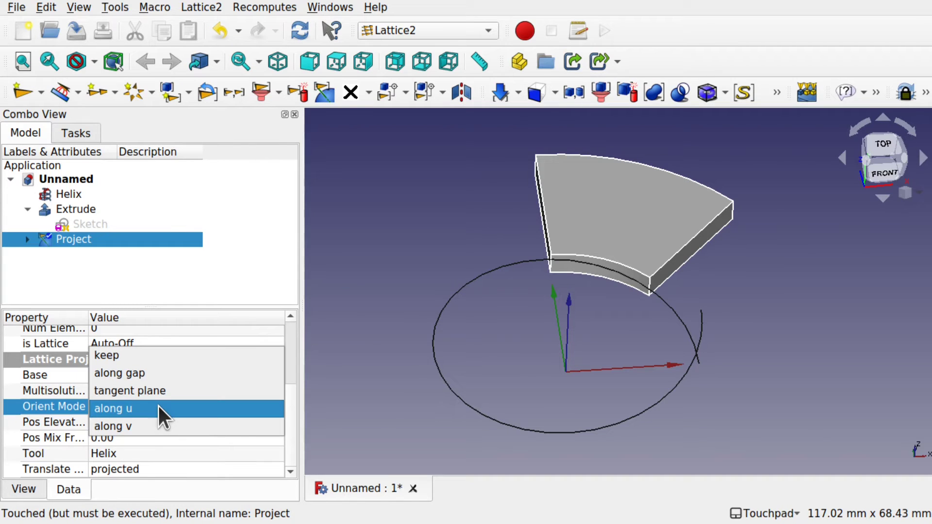
left_click(150, 354)
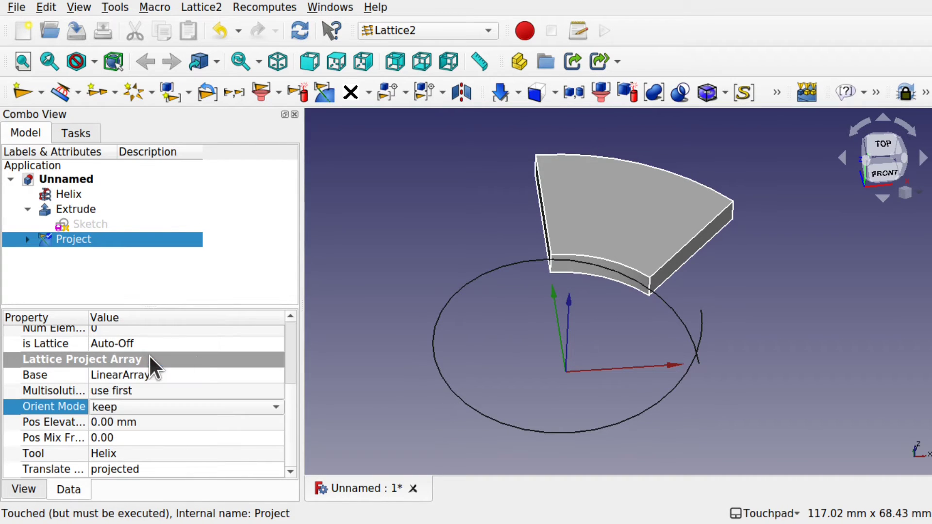
left_click(177, 423)
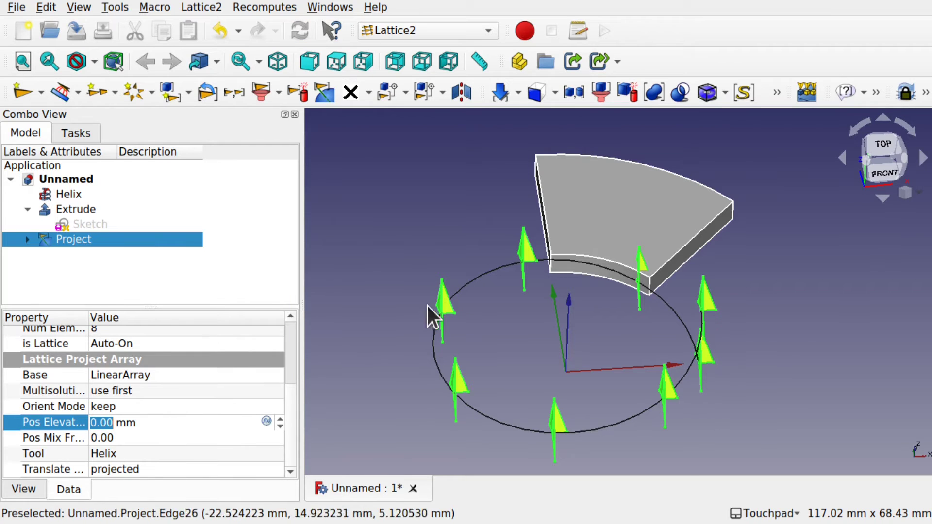
middle_click_drag(574, 403, 721, 318)
middle_click_drag(488, 276, 566, 381)
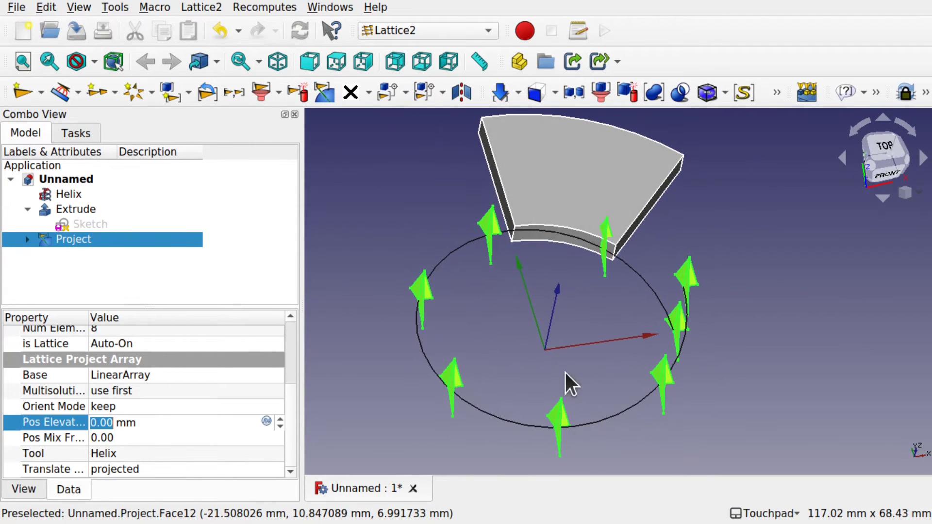
- Set the projected array's orient mode to along gap and inspect the direction of the placements
left_click(168, 406)
left_click(168, 406)
left_click(159, 425)
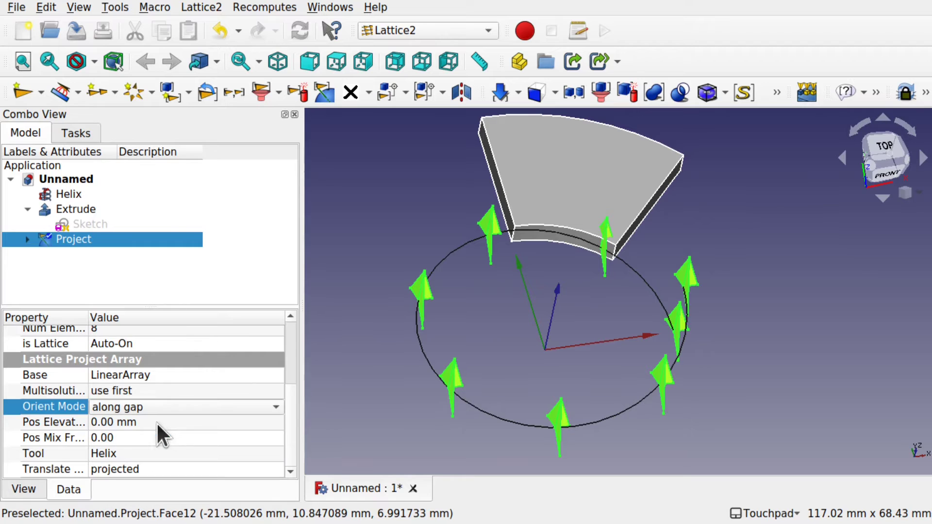
left_click(162, 423)
middle_click_drag(614, 298, 588, 237)
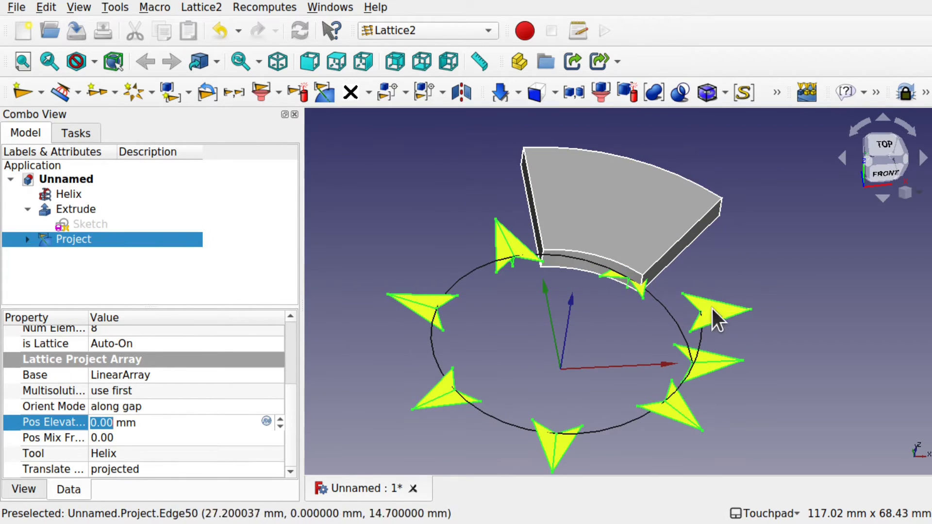
middle_click_drag(634, 326, 568, 346)
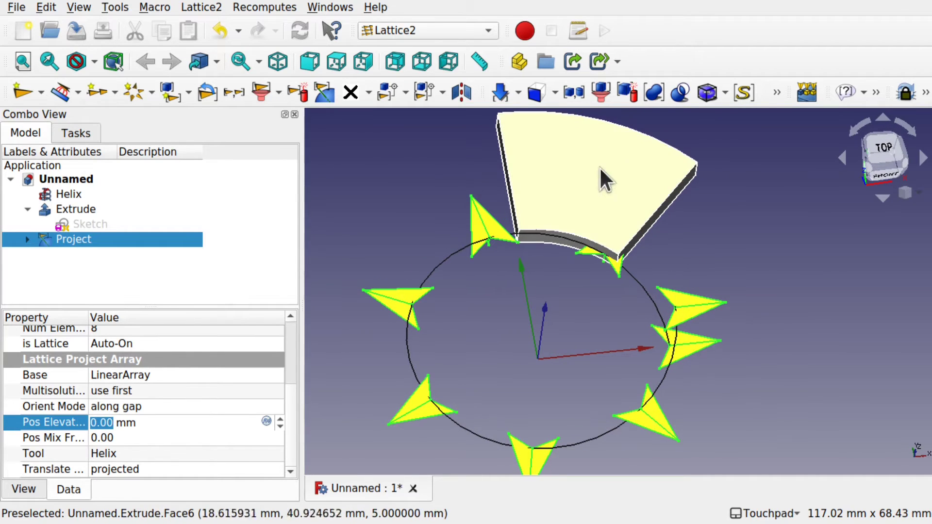
- Start a Lattice2 attached placement referenced to the top face of the extruded ring sector
left_click(712, 249)
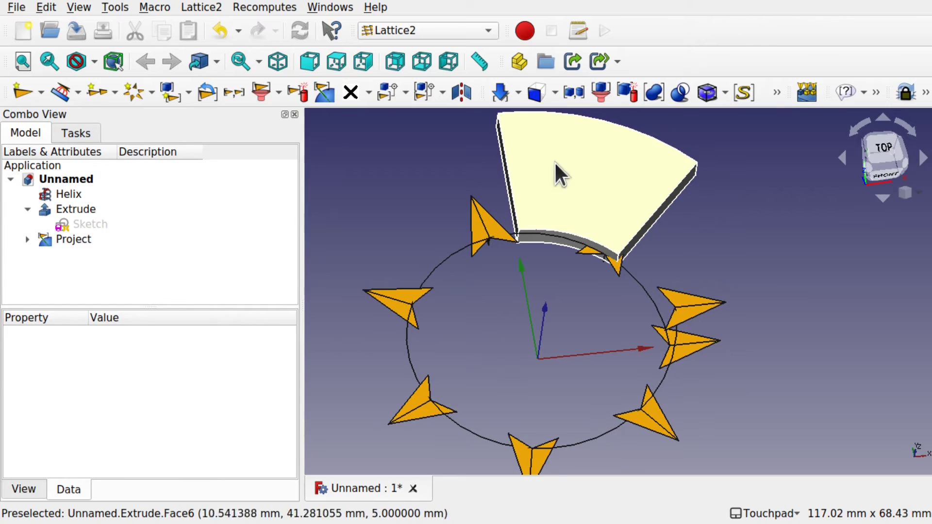
left_click(556, 185)
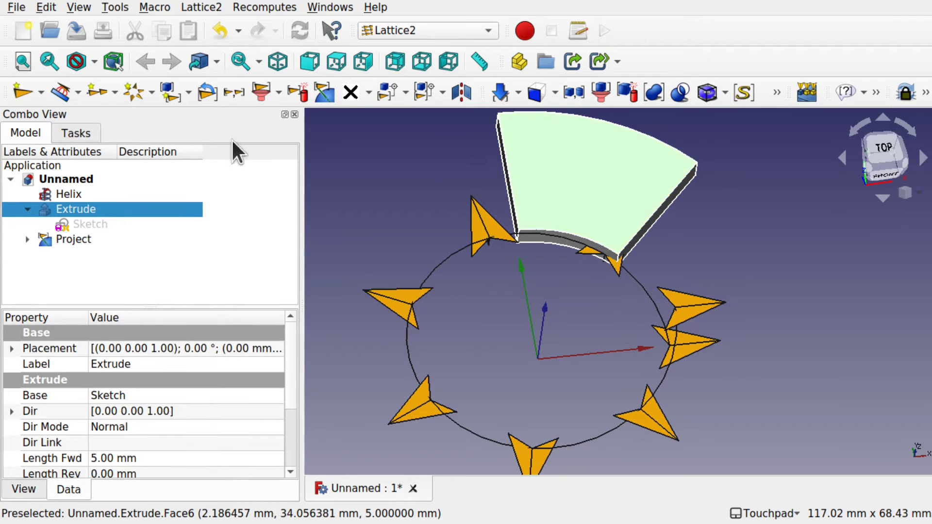
left_click(200, 6)
mouse_move(299, 88)
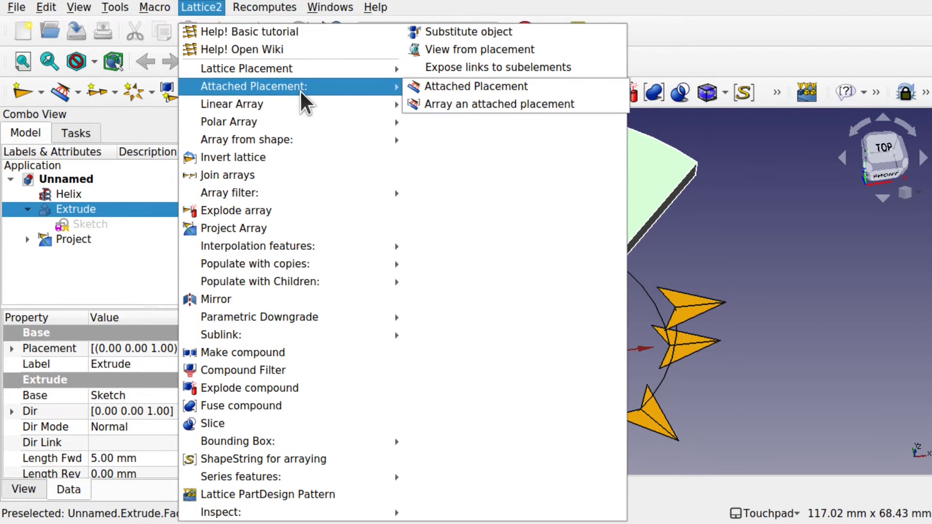
left_click(453, 80)
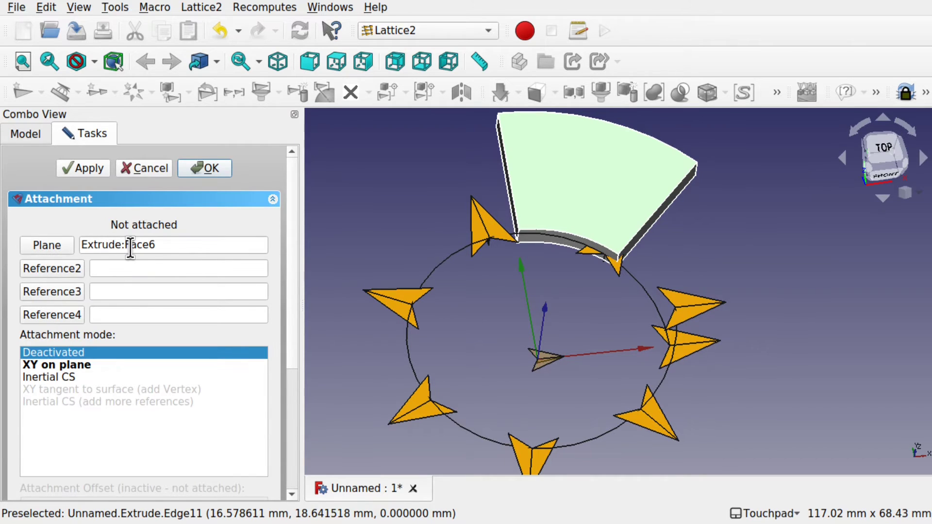
- Replace the face reference with the sector's straight upper side edge, Extrude:Edge10, and set the attachment mode to Z tangent to edge
left_click(560, 178)
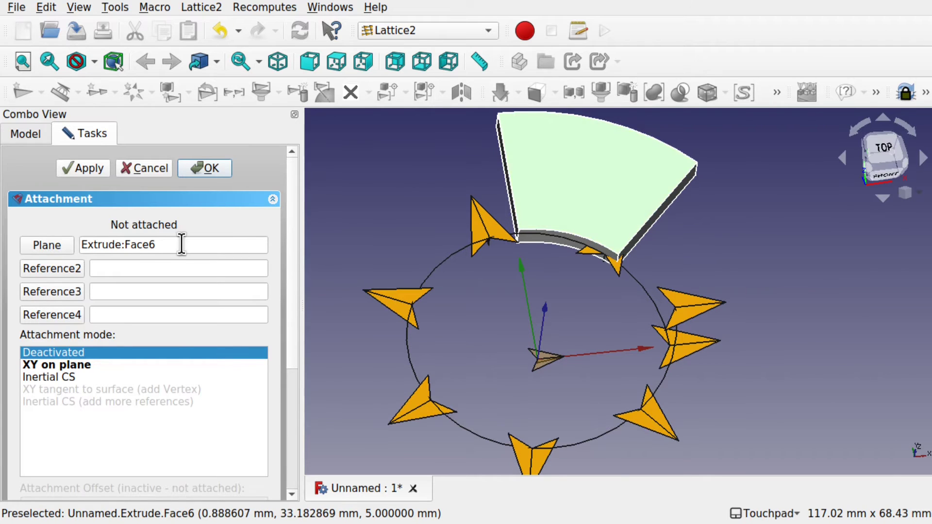
left_click_drag(182, 243, 89, 246)
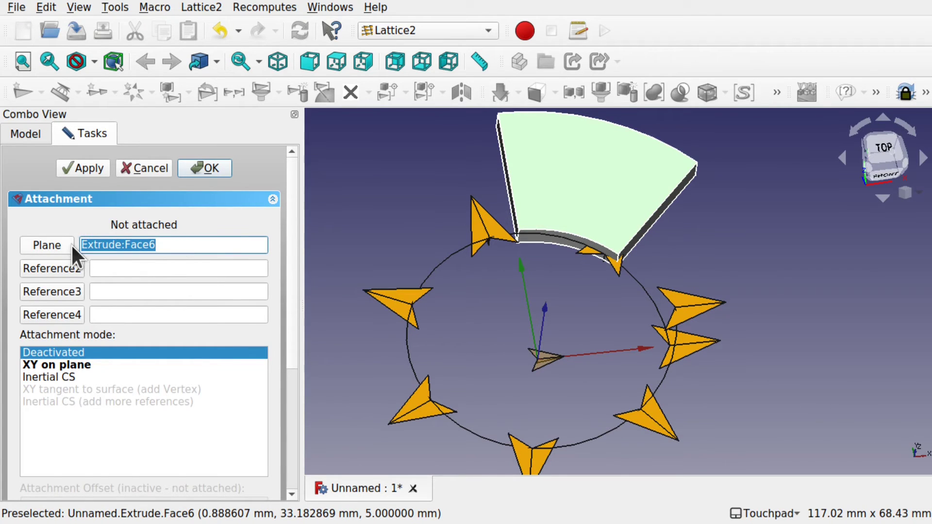
key("BackSpace")
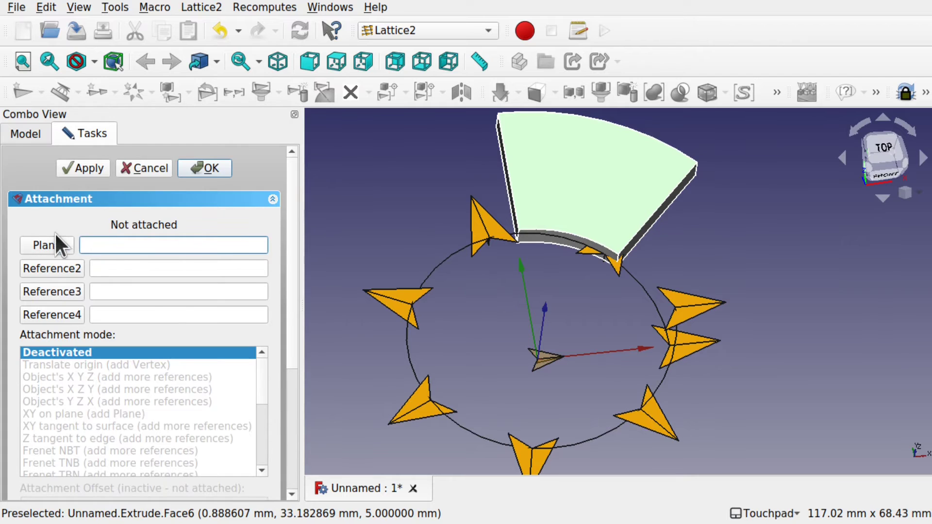
left_click(55, 245)
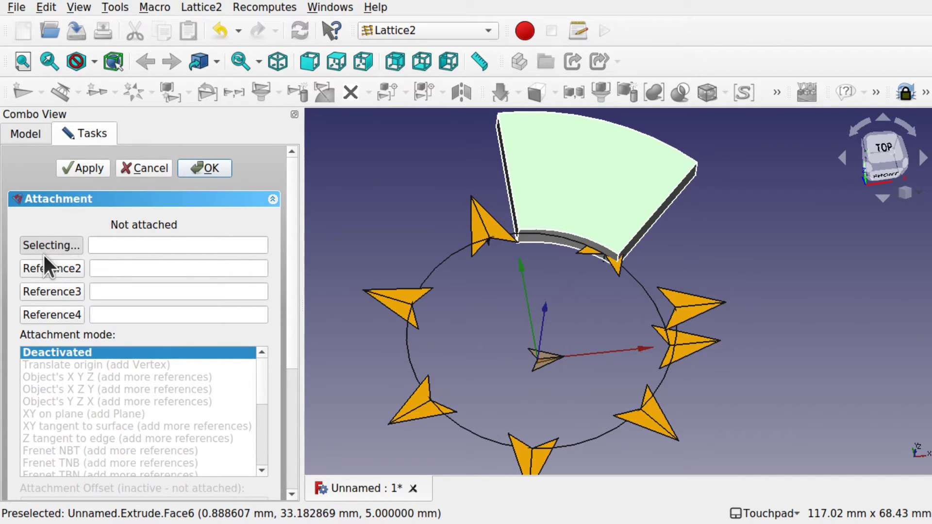
left_click(510, 178)
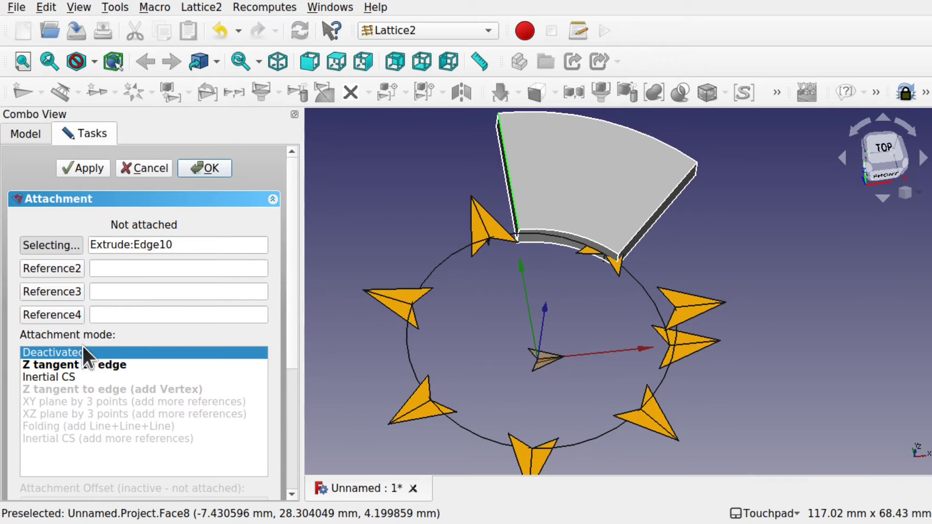
left_click(74, 364)
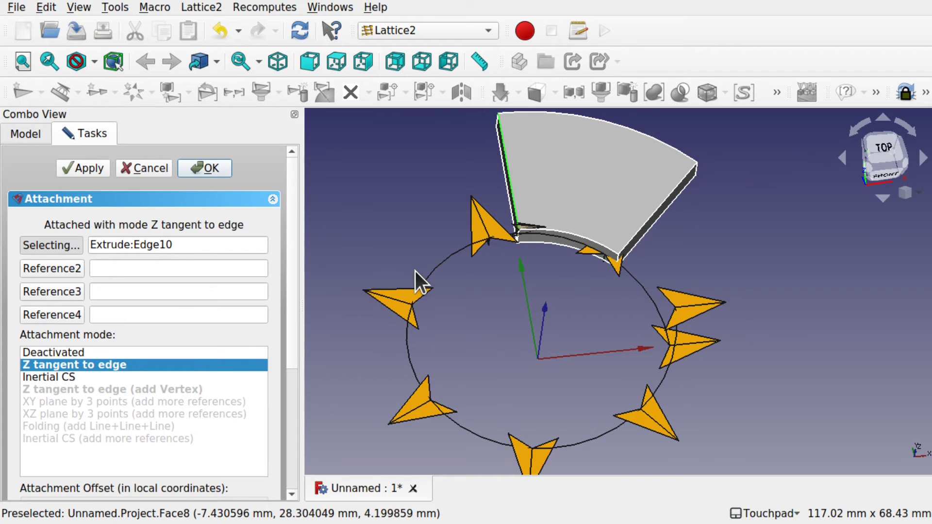
- Compare the new placement's orientation with the projected ones and set its attachment offset around the x-axis to 90°
middle_click_drag(415, 271, 623, 255)
scroll(567, 249, "up", 5)
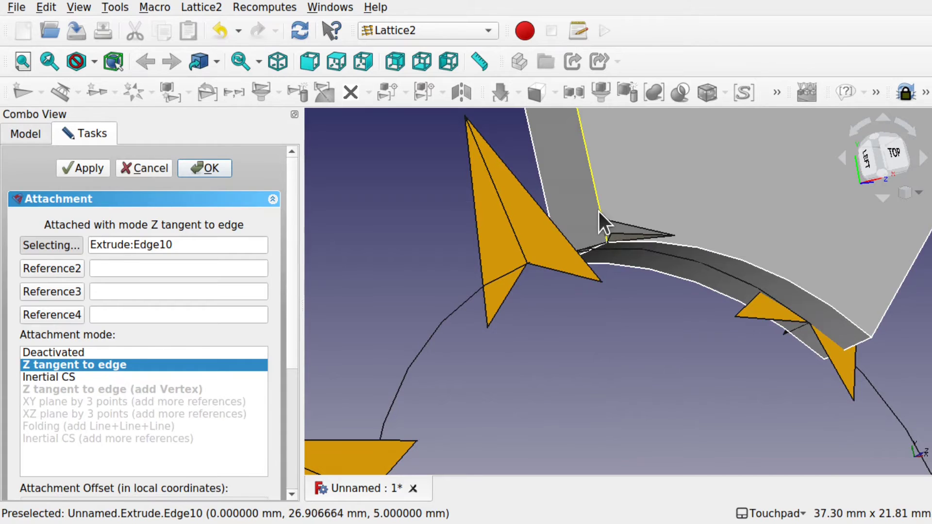
left_click(604, 228)
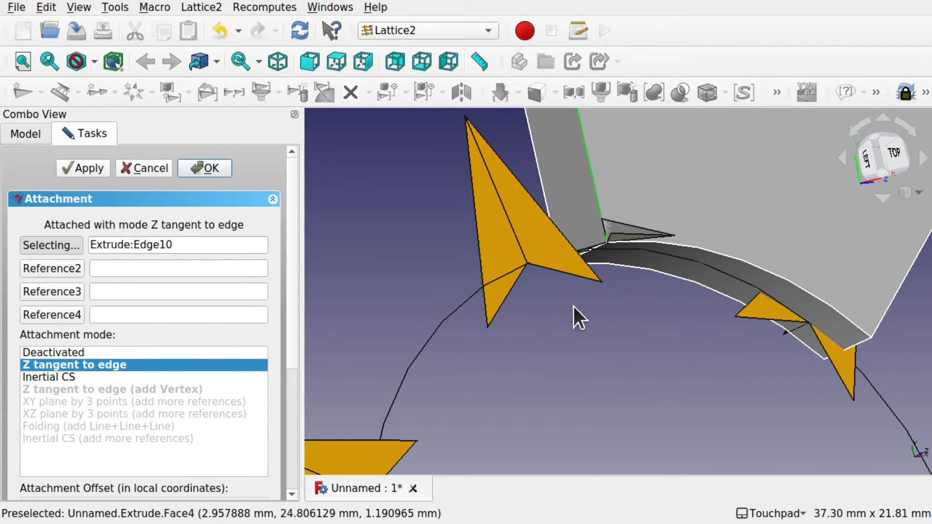
middle_click_drag(519, 229, 498, 240)
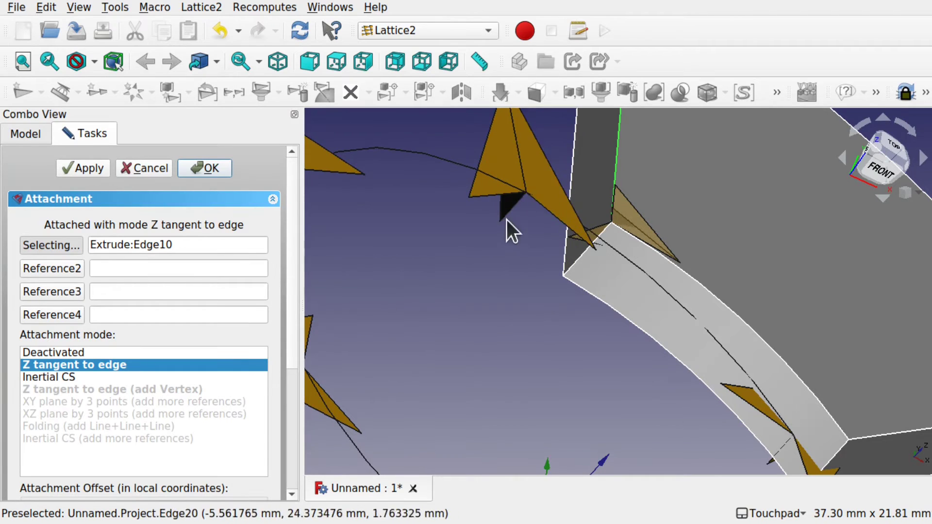
middle_click_drag(520, 205, 509, 270)
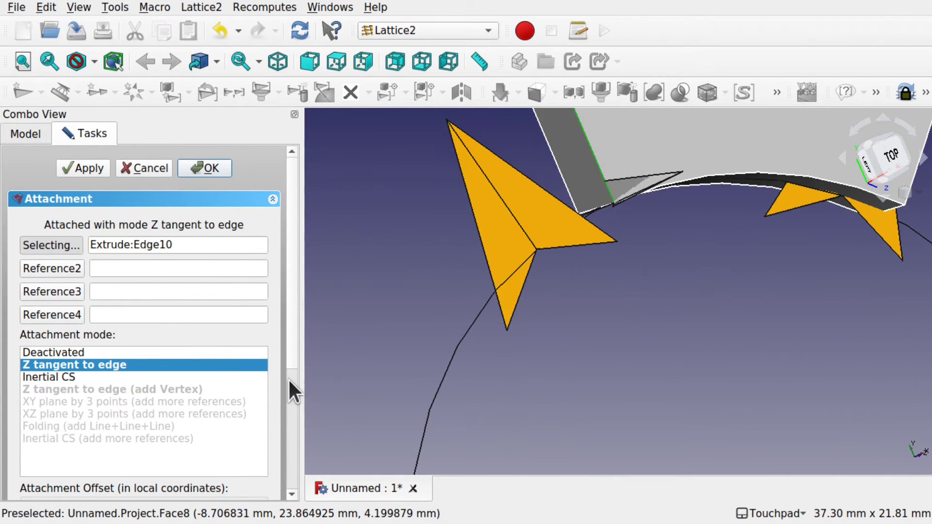
scroll(292, 387, "down", 5)
middle_click_drag(639, 282, 588, 416, "shift")
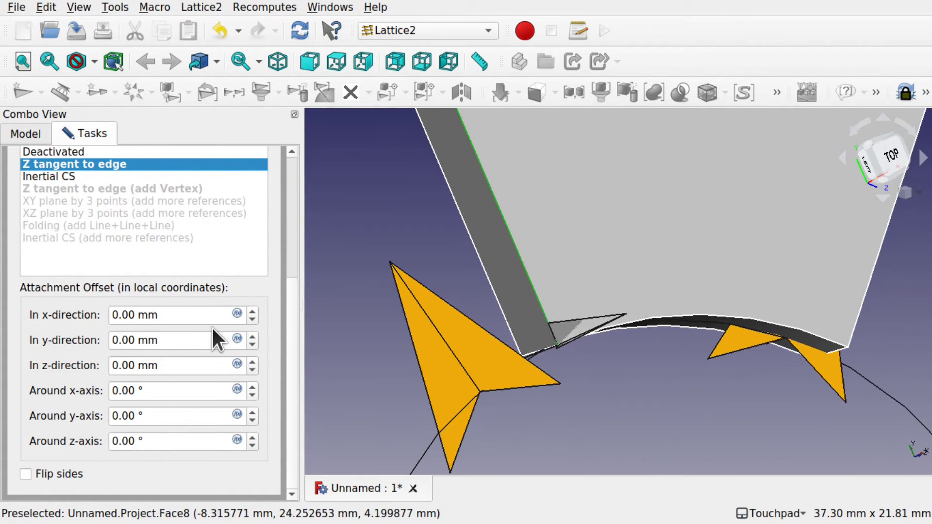
left_click_drag(137, 394, 103, 395)
type("90")
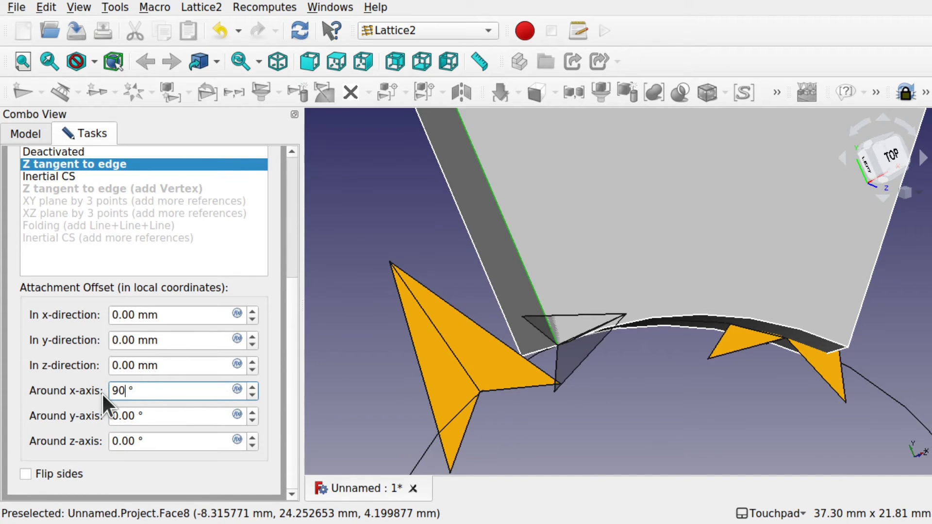
- Check the rotated placement against the array markers and change its rotation around the x-axis to -90°
left_click_drag(665, 312, 604, 316, "alt")
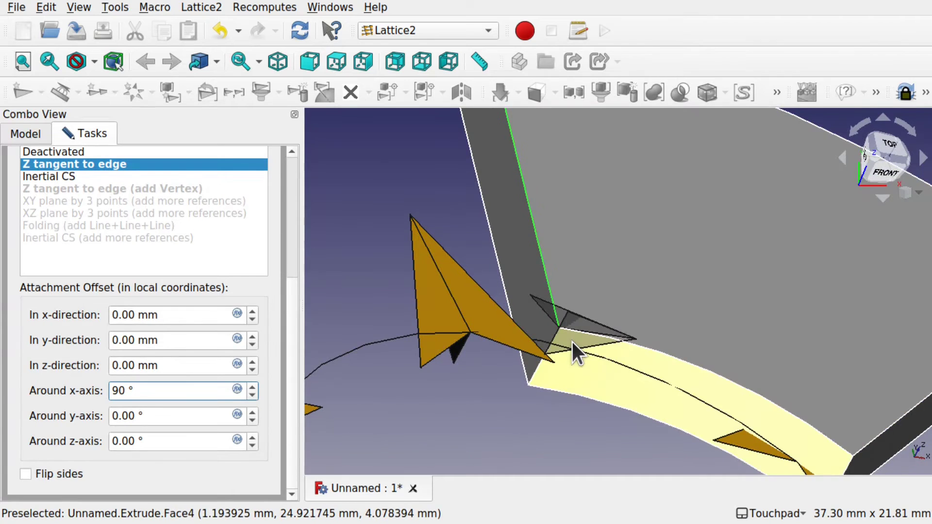
left_click_drag(512, 343, 505, 370, "alt")
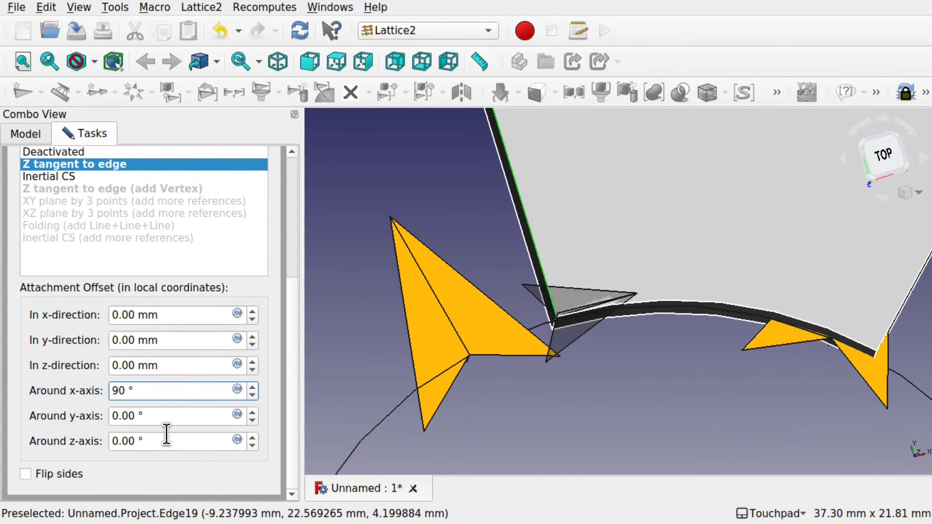
key("Left")
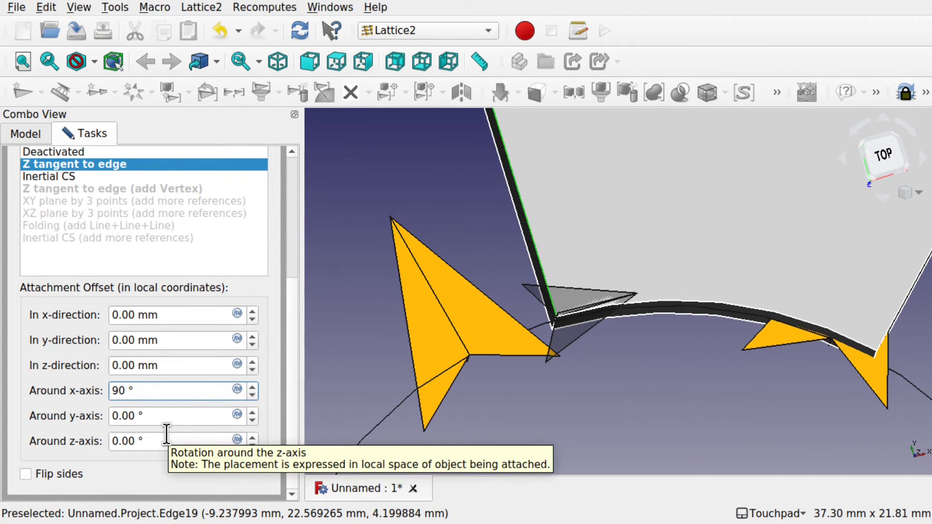
type("-")
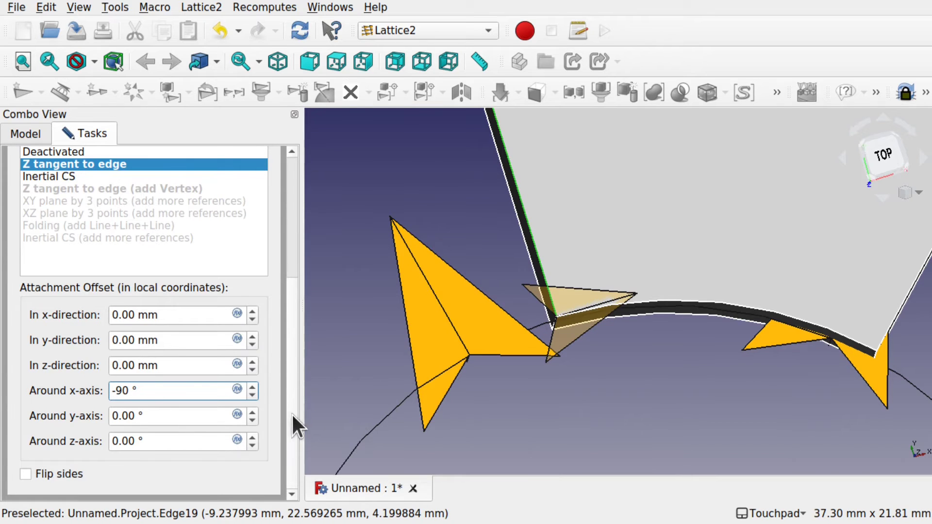
- Set the placement's rotation around the y-axis to 90°, compare it with the neighbouring array marker and accept the attachment
left_click_drag(600, 365, 642, 298, "alt")
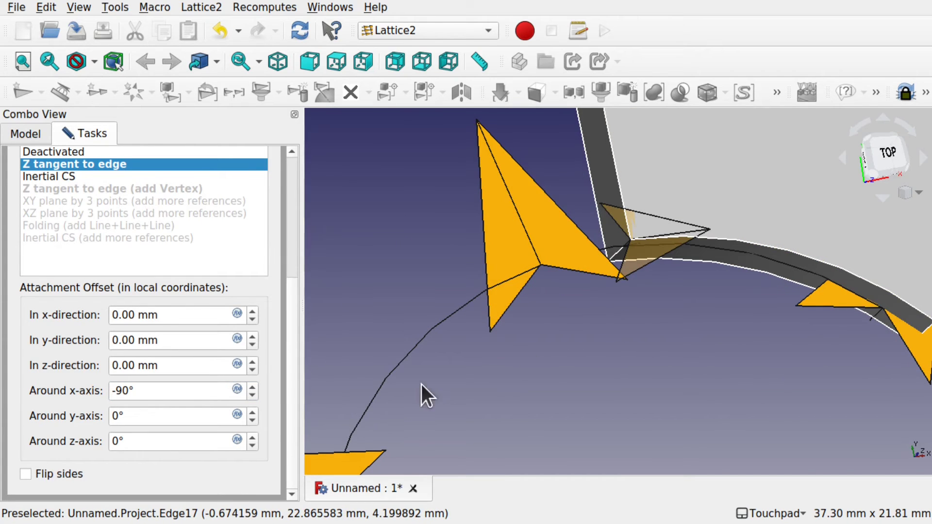
left_click(118, 415)
scroll(200, 422, "up", 20)
scroll(201, 422, "up", 20)
scroll(201, 422, "down", 5)
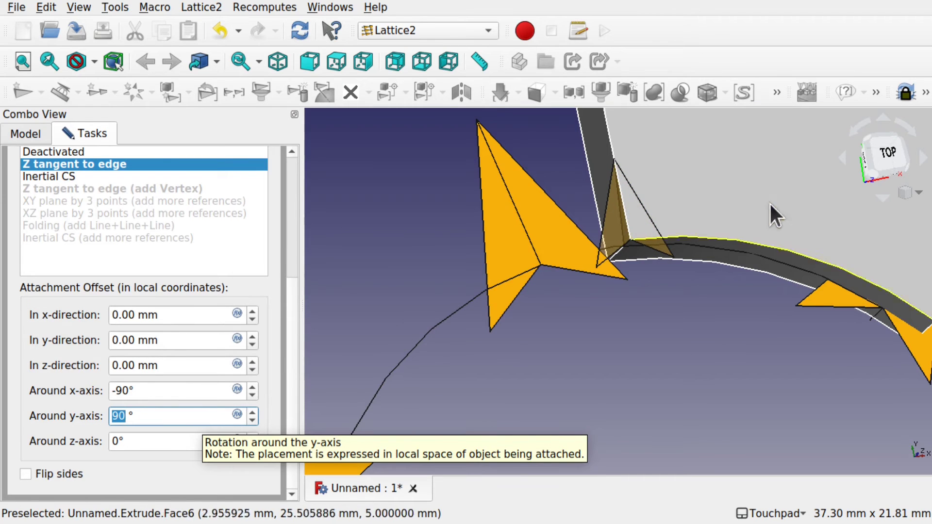
scroll(615, 233, "up", 5)
left_click_drag(696, 236, 617, 254, "alt")
scroll(616, 252, "down", 10)
scroll(617, 252, "up", 2)
left_click_drag(551, 233, 549, 273, "alt")
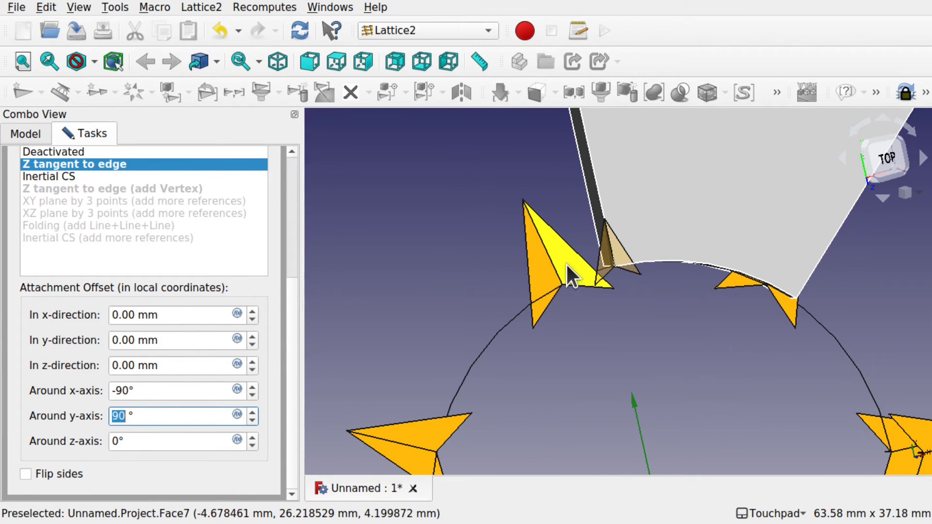
scroll(282, 185, "up", 5)
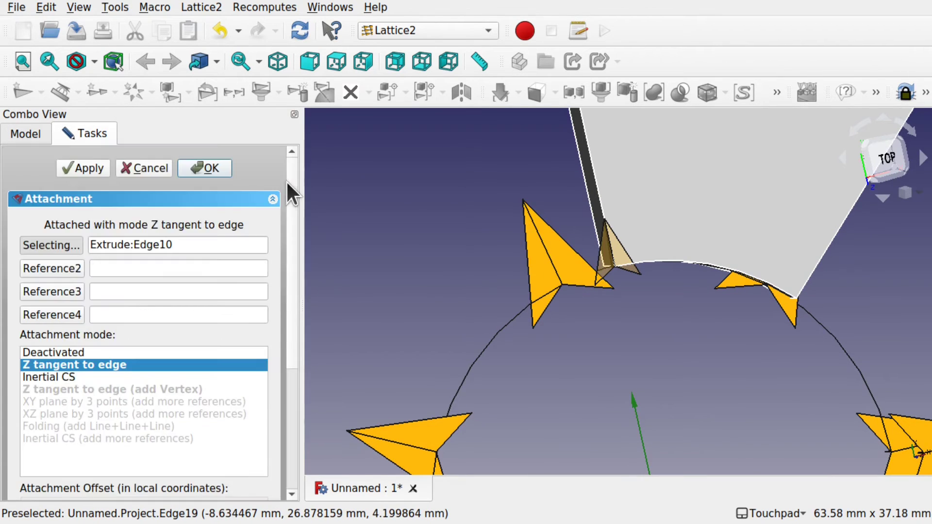
left_click(212, 173)
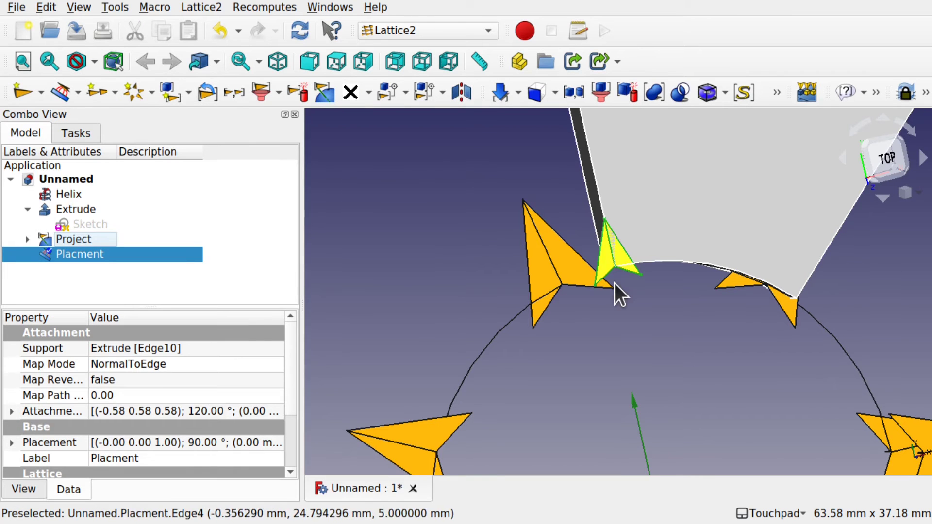
- Copy the extruded sector from the attached placement to every projected array placement with the Lattice2 Moved object tool
scroll(614, 283, "down", 5)
left_click_drag(659, 306, 604, 316, "alt")
left_click_drag(592, 368, 662, 301, "shift")
left_click(445, 270)
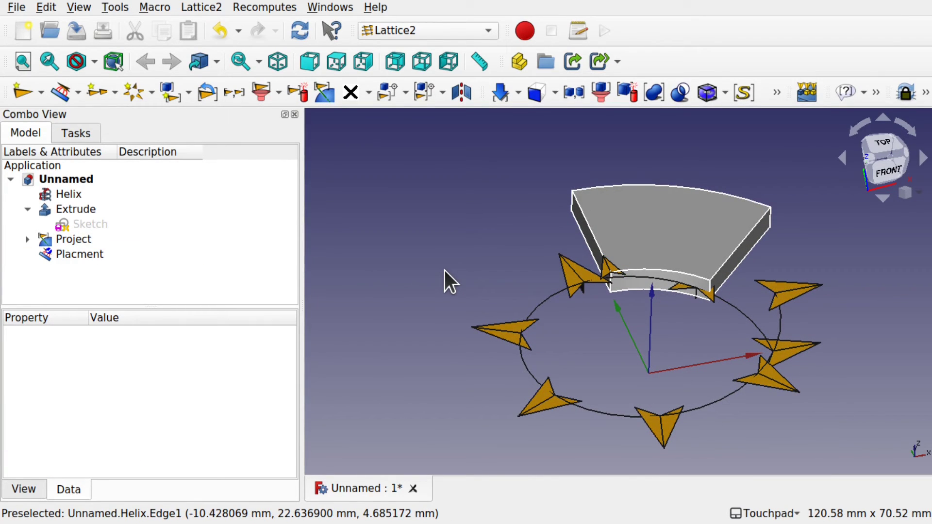
left_click(86, 208)
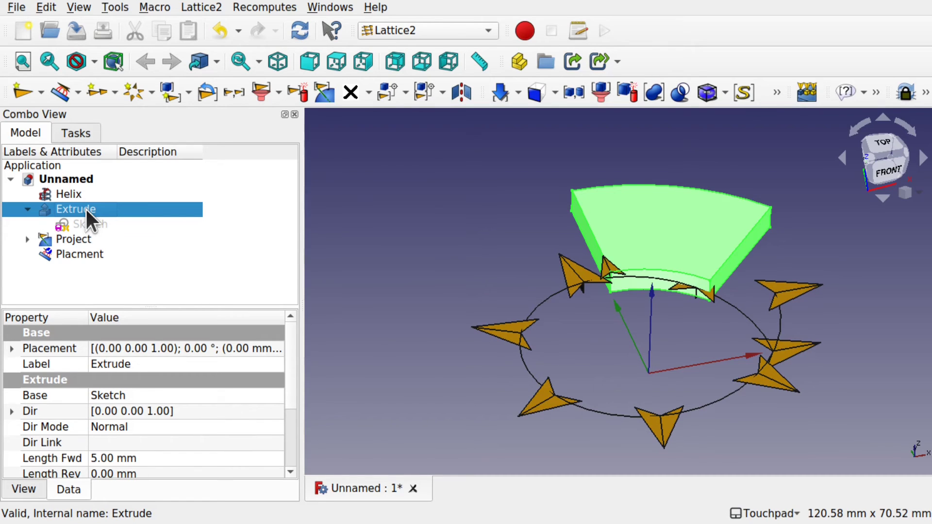
left_click(91, 254, "ctrl")
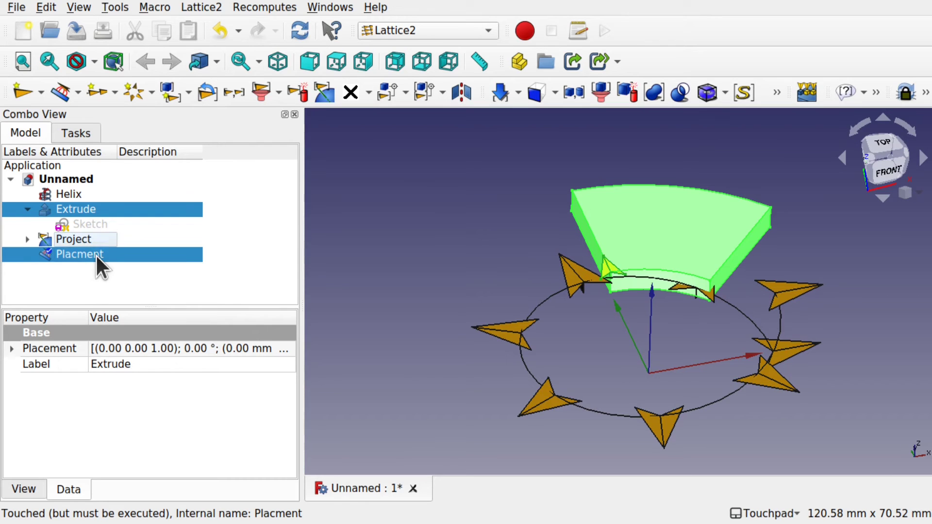
left_click(80, 239, "ctrl")
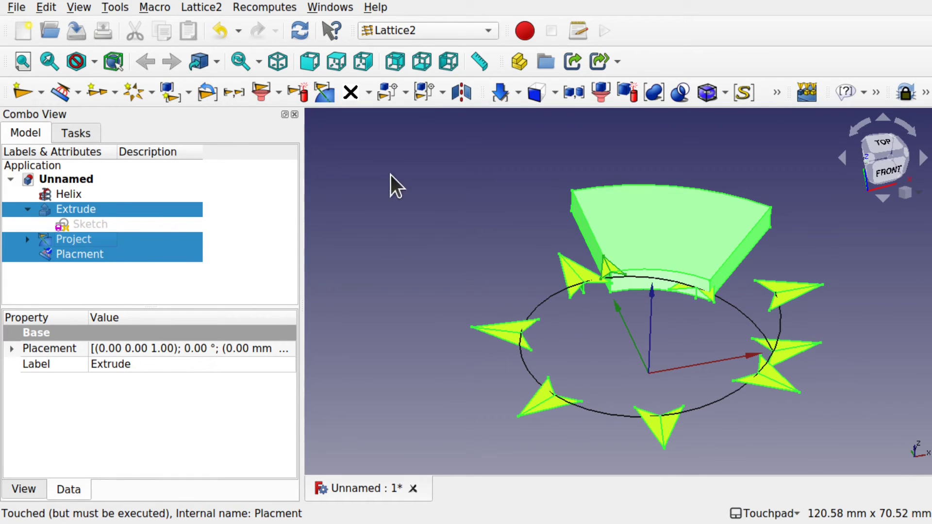
left_click(403, 94)
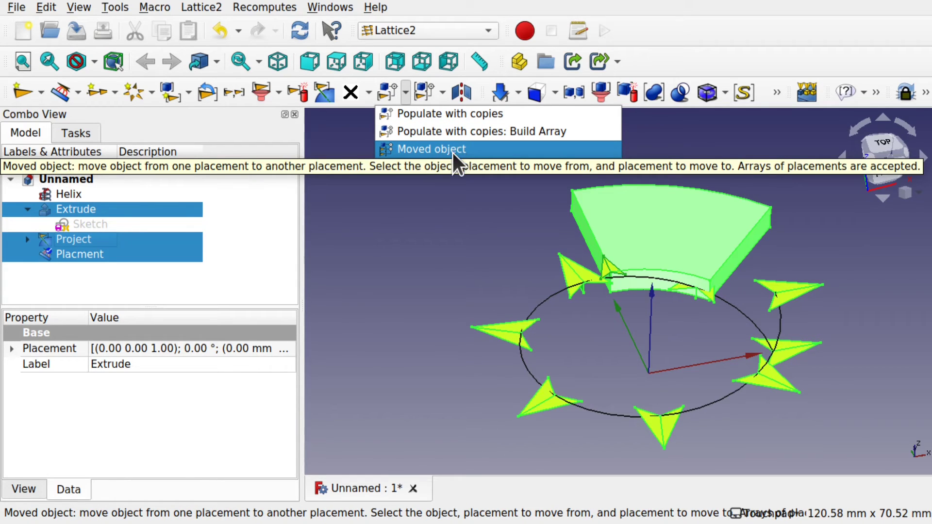
left_click(202, 7)
left_click(202, 8)
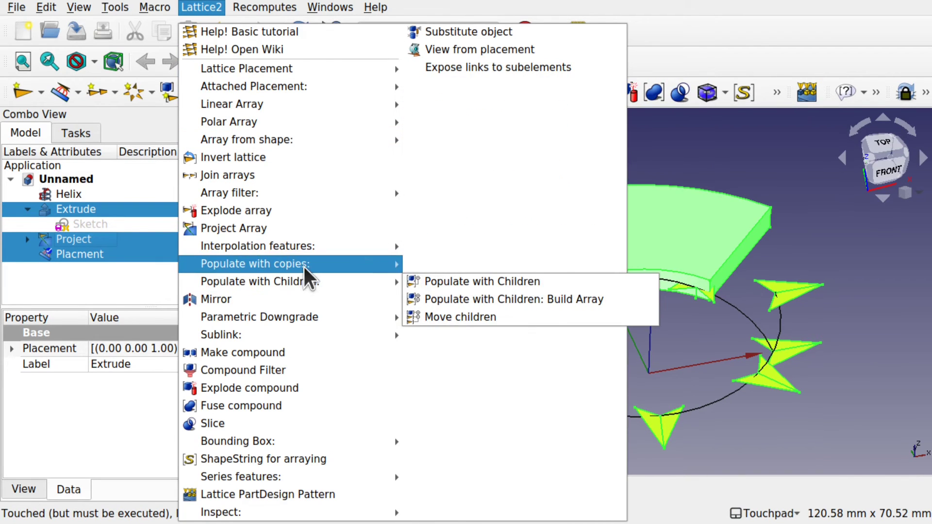
mouse_move(308, 267)
left_click(473, 298)
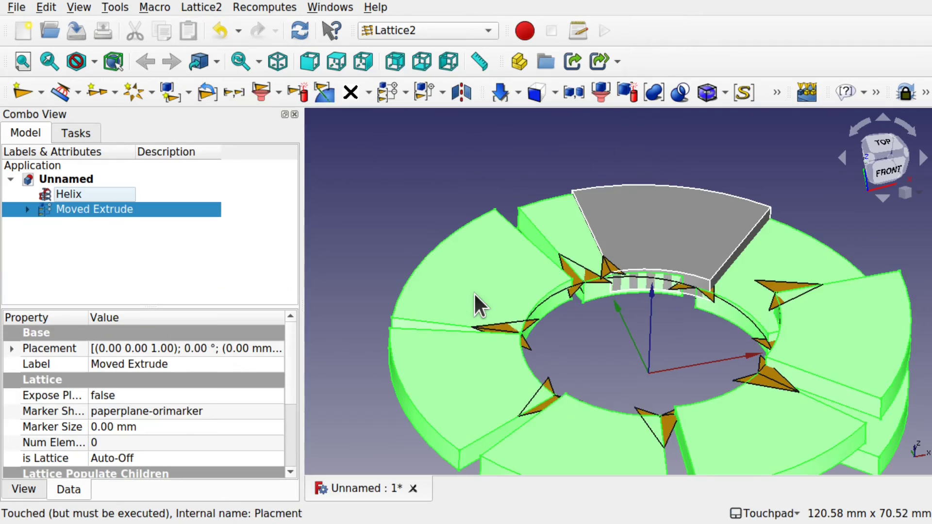
- Set the helix radius to 20 mm to close the gaps between the copied sectors
left_click_drag(699, 371, 662, 434, "alt")
left_click_drag(636, 213, 547, 296, "alt")
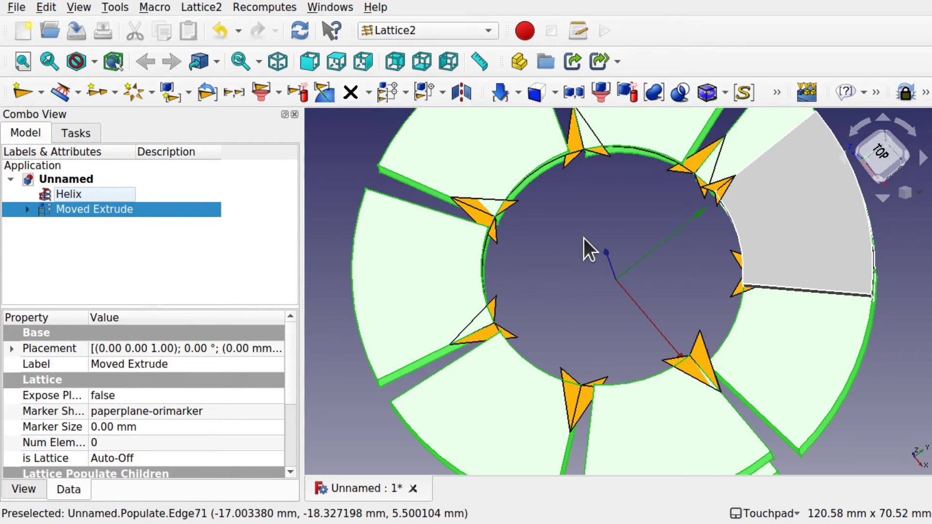
mouse_move(581, 305)
left_mouse_down("alt")
mouse_move(611, 192)
mouse_move(607, 199)
mouse_move(631, 210)
mouse_move(587, 323)
mouse_move(572, 293)
left_mouse_up("alt")
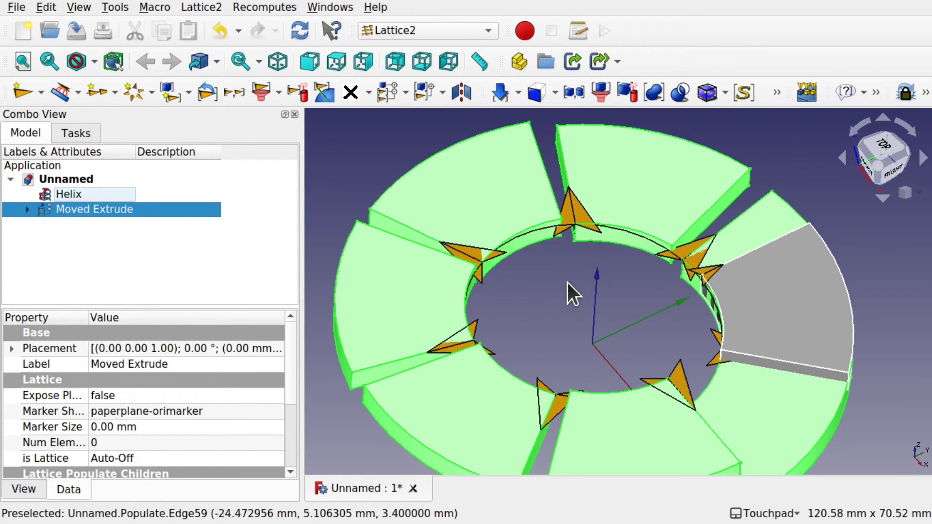
left_click(74, 193)
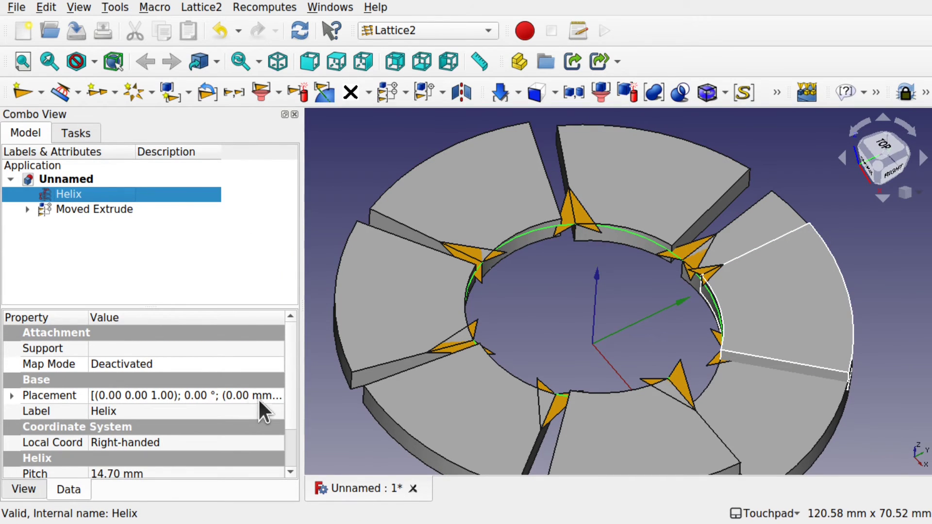
left_click_drag(293, 390, 296, 439)
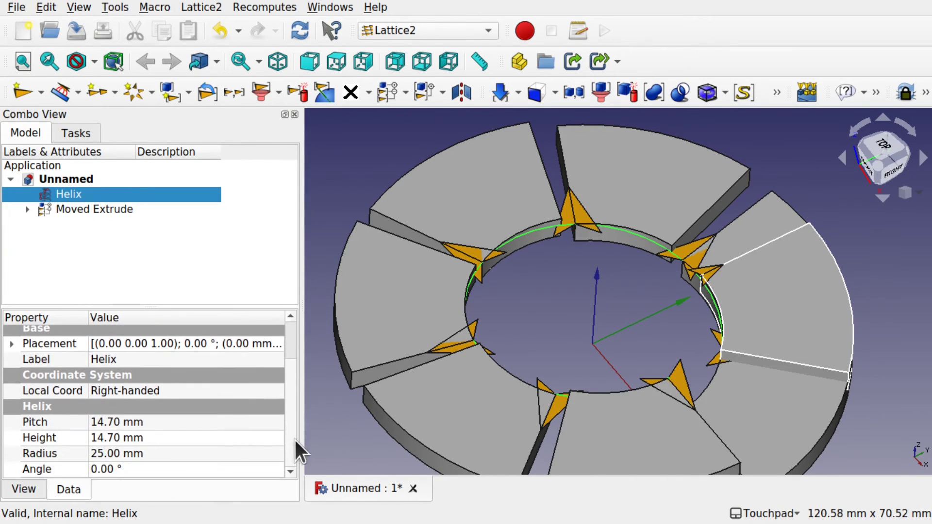
left_click(236, 453)
left_click_drag(407, 431, 392, 400, "alt")
key("Down")
key("Down")
key("Down")
key("Down")
key("Down")
key("Down")
key("Down")
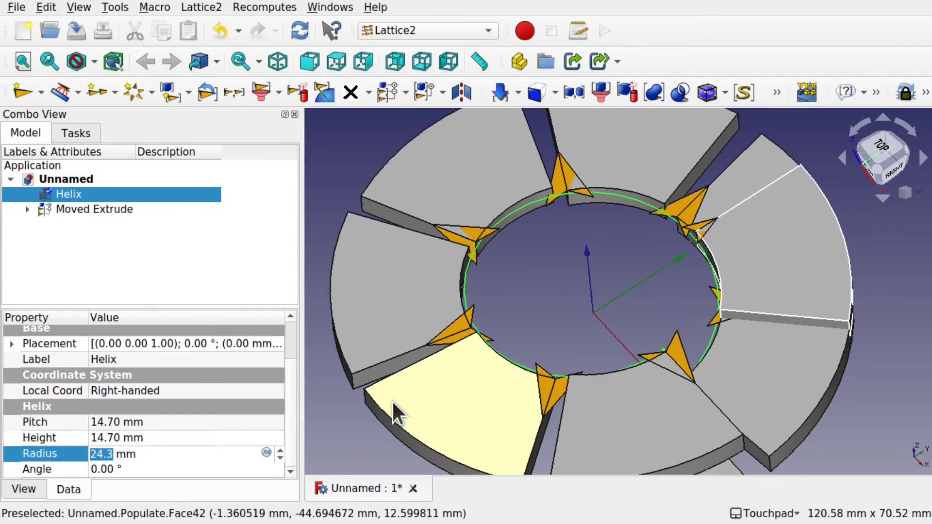
type("20")
key("Return")
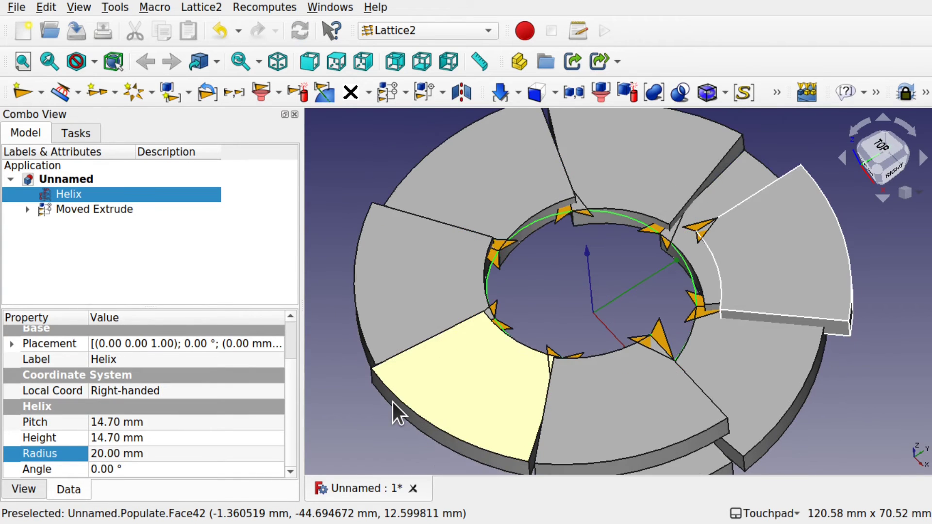
- Hide the original extruded sector nested under the moved copies and select the helix
left_click_drag(648, 293, 786, 272, "alt")
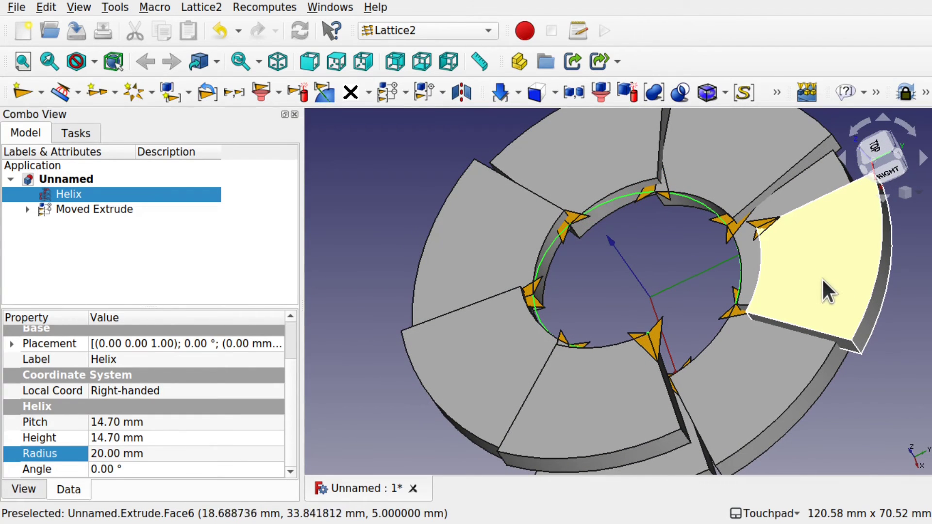
left_click(27, 209)
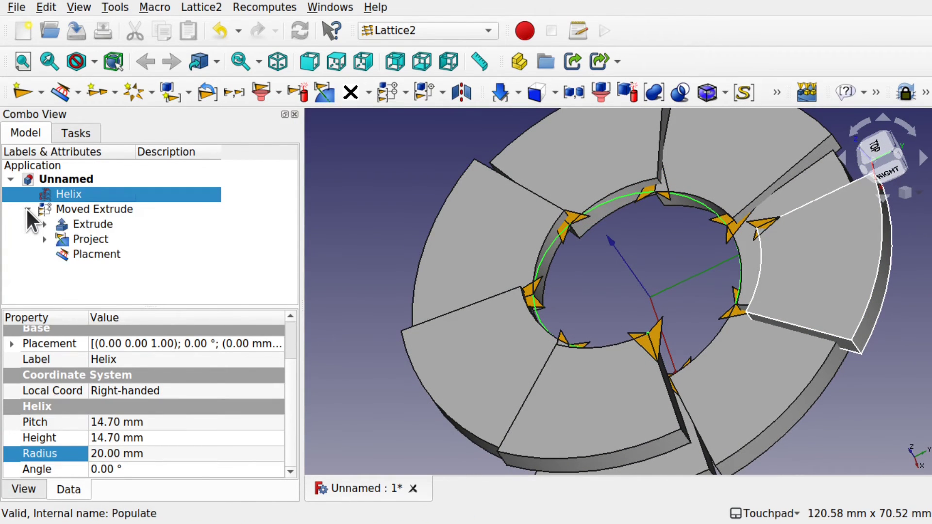
left_click(93, 224)
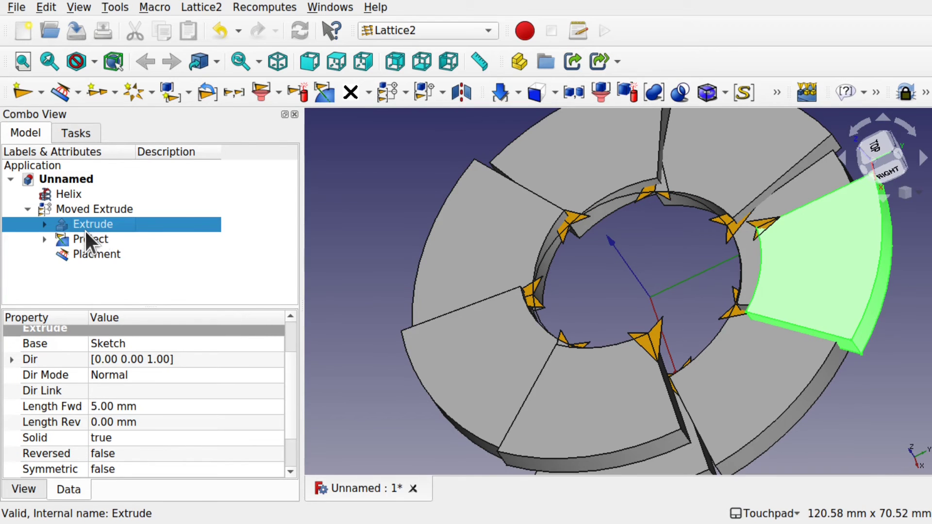
key("space")
left_click_drag(511, 217, 480, 306, "alt")
scroll(551, 228, "down", 1)
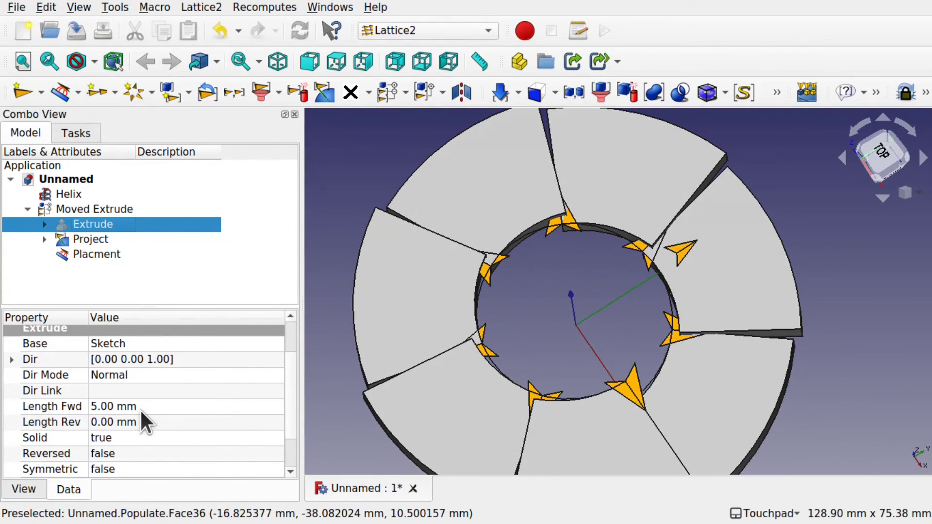
left_click(79, 194)
left_click_drag(558, 348, 527, 387, "alt")
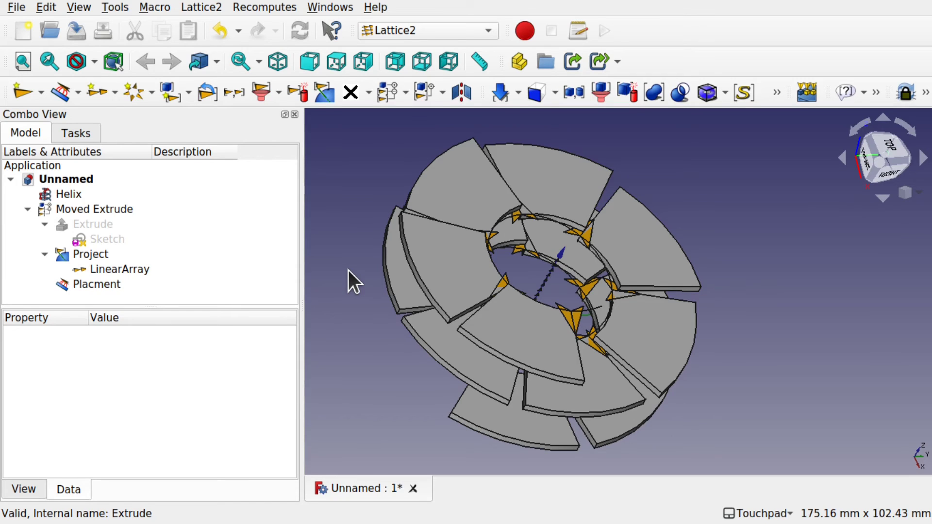
- Show the original extruded sector again and hide the moved copies so that only the placement markers remain around it
left_click(98, 223)
key("space")
middle_click_drag(582, 340, 747, 412)
left_click(677, 377)
key("space")
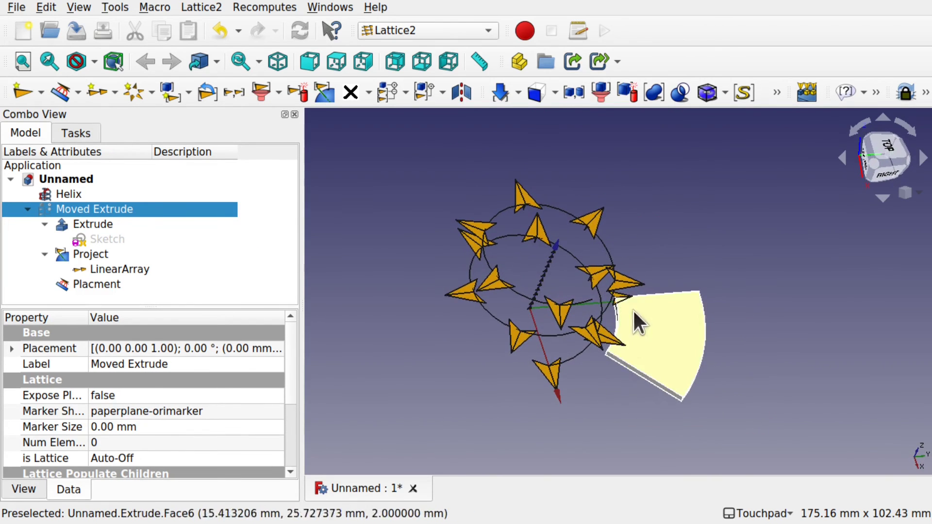
mouse_move(667, 343)
middle_mouse_down()
mouse_move(664, 308)
mouse_move(661, 334)
middle_mouse_up()
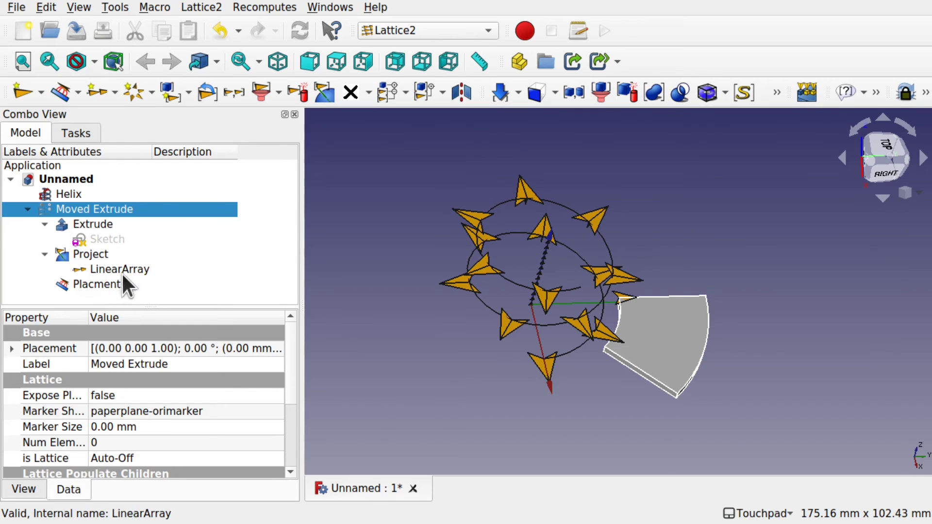
- Tilt the placement attached to the sector by increasing its attachment offset around the x-axis, and accept the attachment
left_click(104, 284)
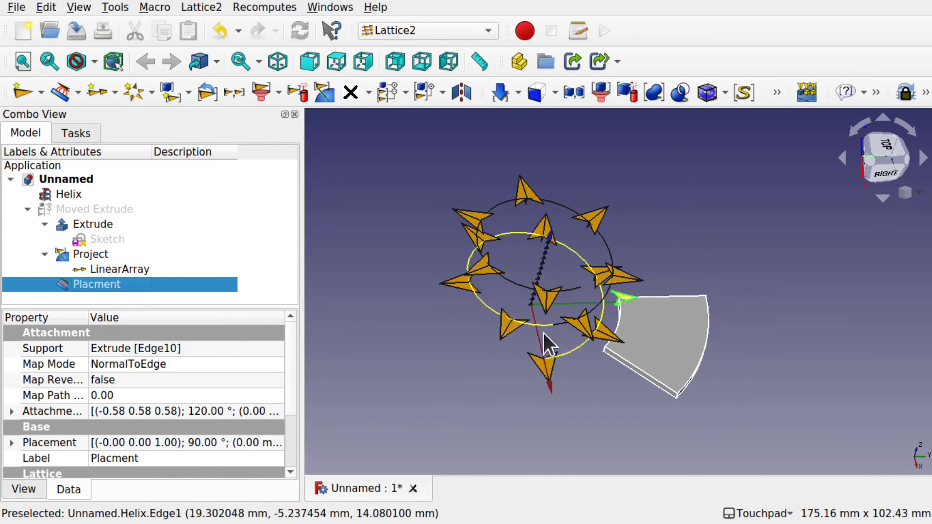
middle_click_drag(544, 339, 557, 340)
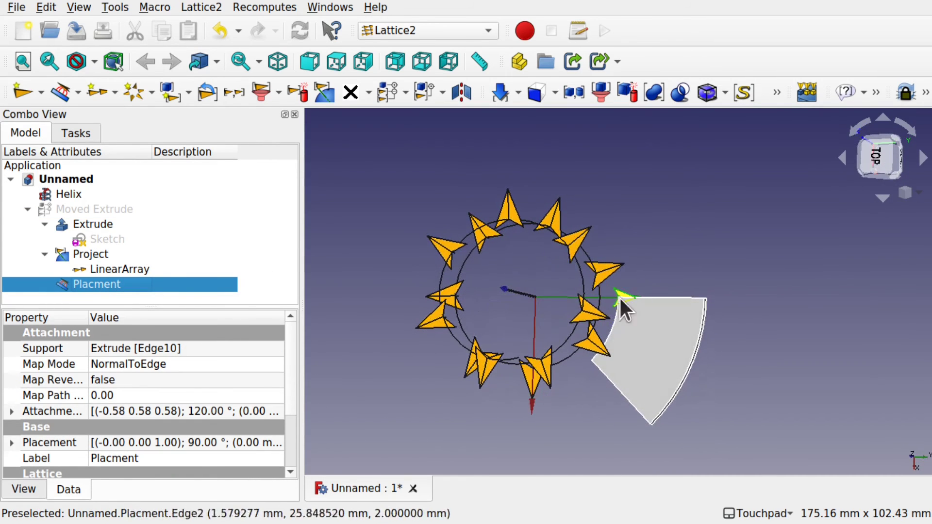
scroll(622, 291, "up", 5)
scroll(622, 290, "down", 1)
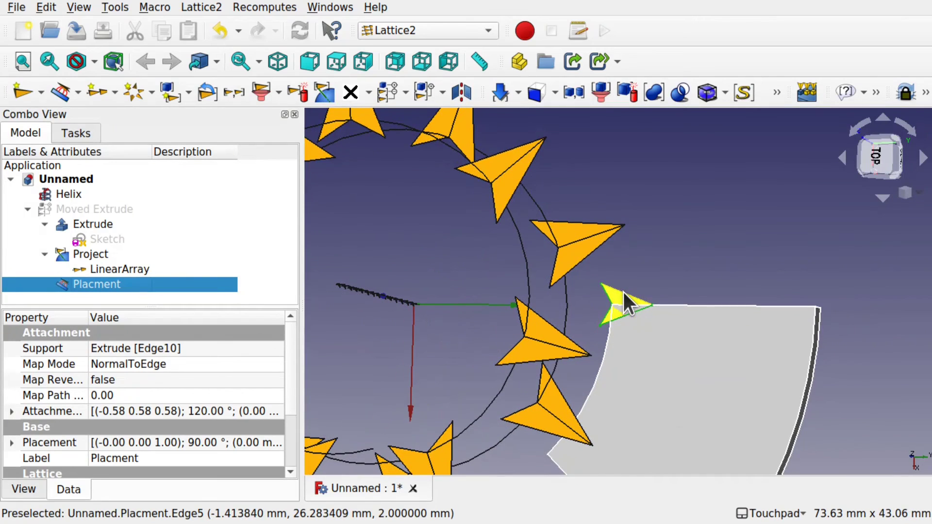
double_click(111, 284)
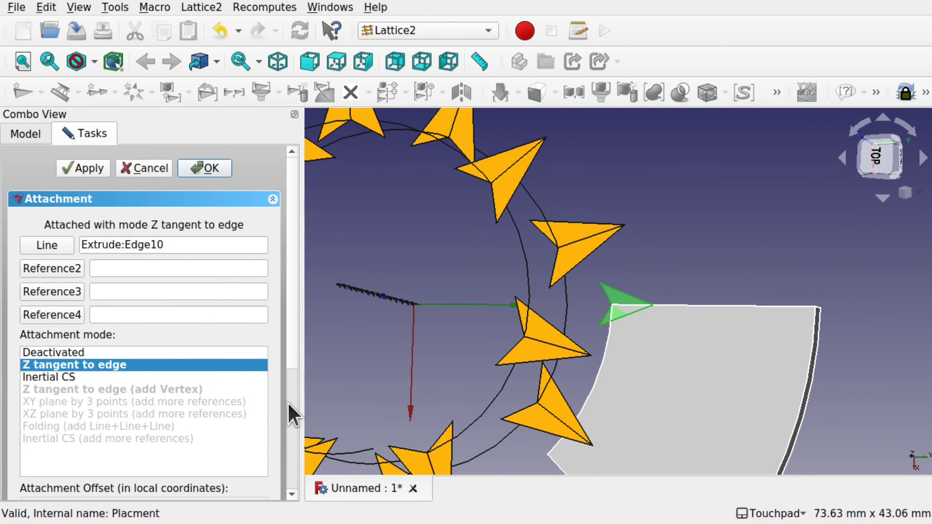
scroll(287, 401, "down", 7)
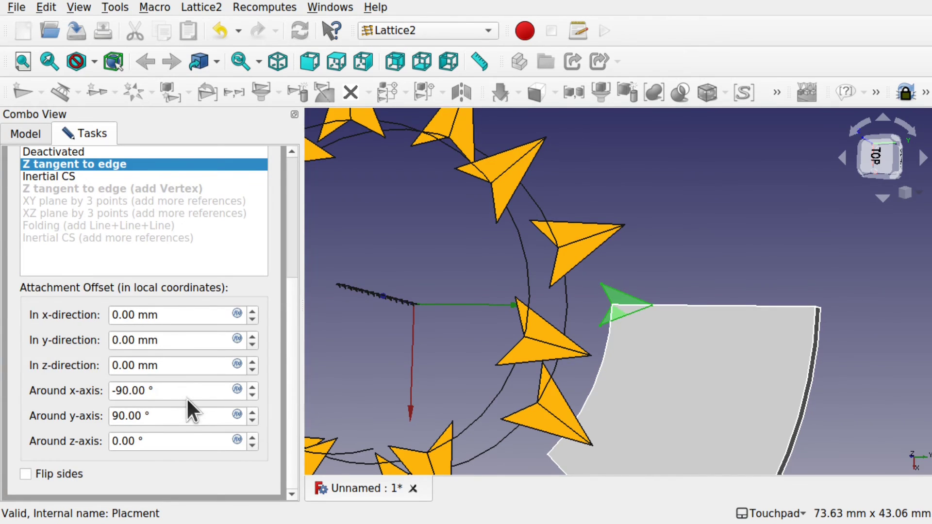
left_click(167, 390)
scroll(166, 391, "up", 20)
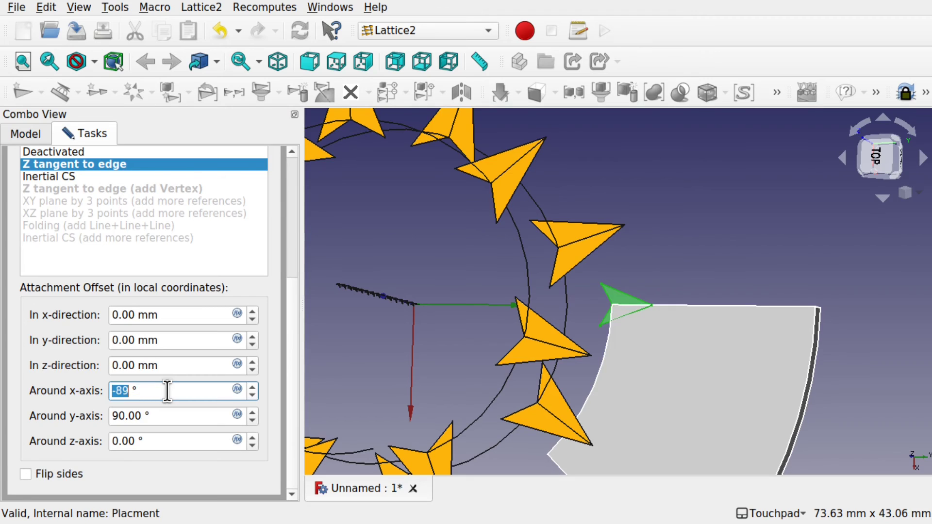
scroll(167, 391, "up", 7)
middle_click_drag(757, 282, 410, 186)
scroll(293, 169, "up", 5)
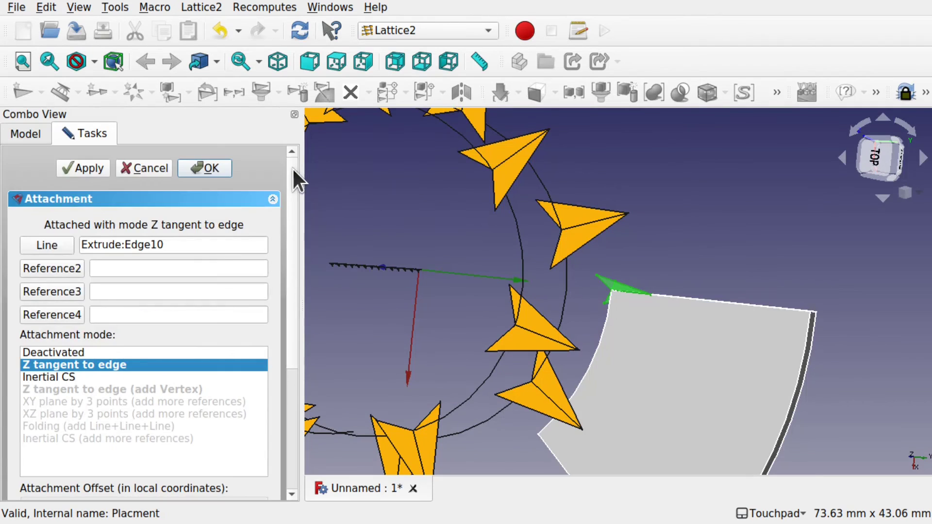
left_click(208, 165)
- Show the moved copies again and recompute the document to apply the tilted placement
scroll(509, 269, "down", 3)
middle_click_drag(510, 269, 527, 220)
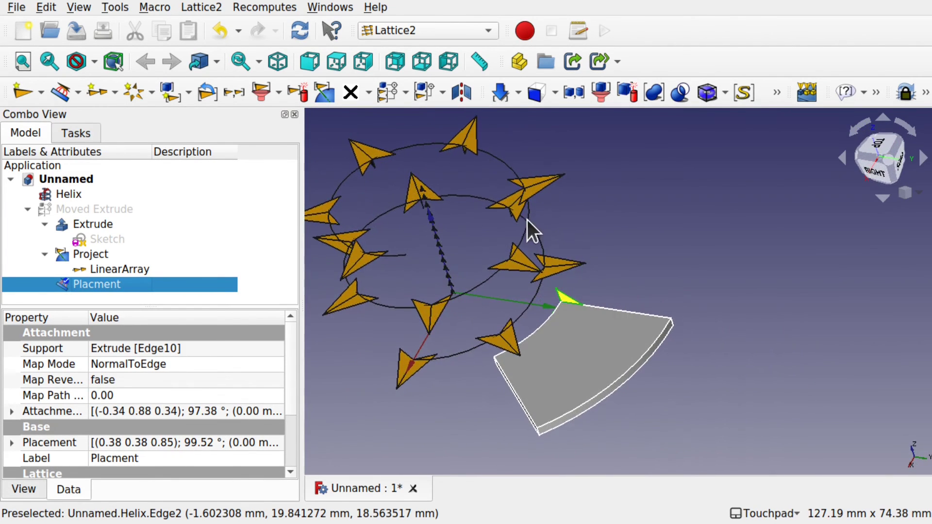
left_click(105, 208)
key("space")
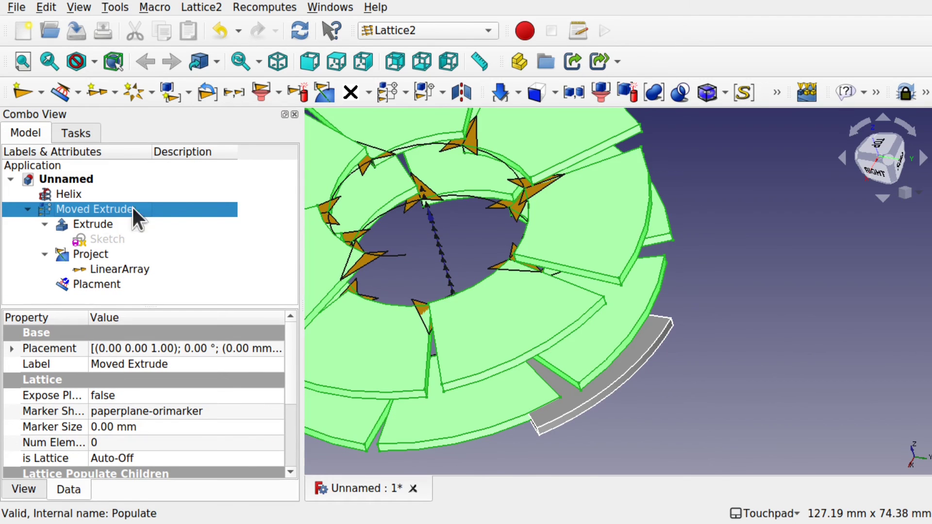
left_click(457, 259)
key("ctrl+r")
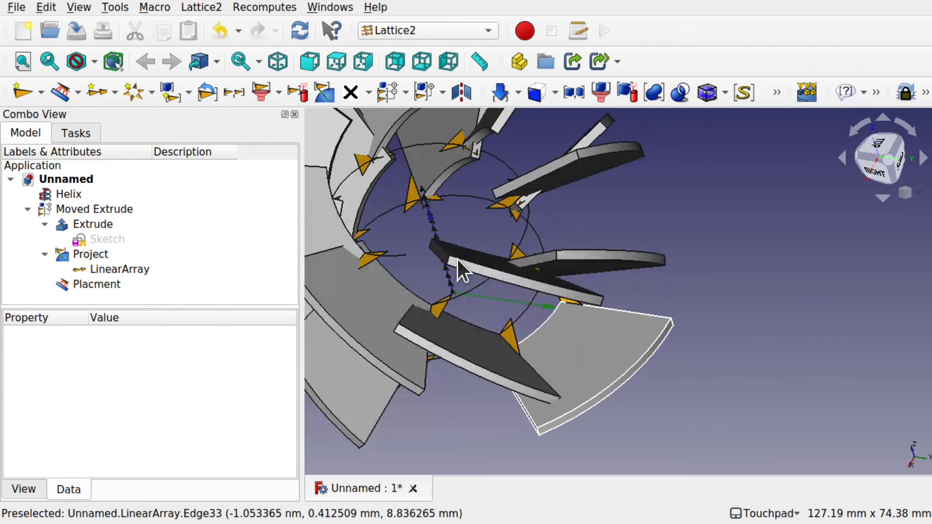
- Hide the original extruded sector and inspect the spiral of tilted copies from several sides
middle_click_drag(619, 301, 308, 245)
left_click(103, 223)
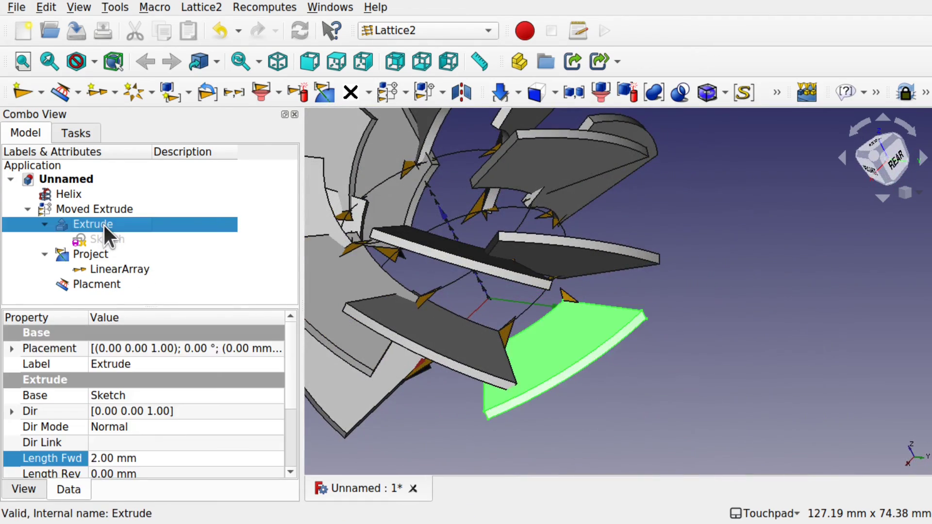
middle_click_drag(485, 286, 531, 345)
scroll(548, 361, "down", 3)
mouse_move(602, 334)
middle_mouse_down()
mouse_move(495, 270)
mouse_move(628, 323)
mouse_move(606, 339)
middle_mouse_up()
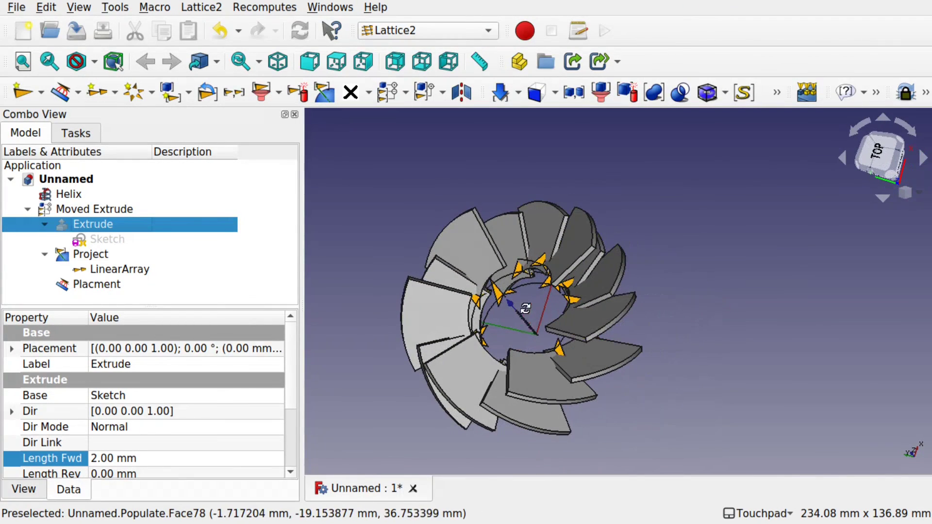
middle_click_drag(523, 308, 561, 320)
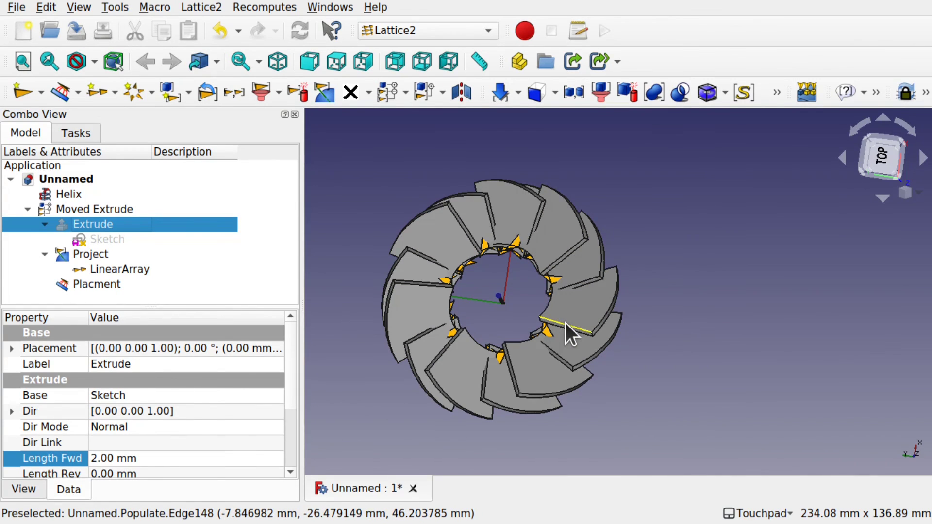
middle_click_drag(564, 322, 593, 314, "alt")
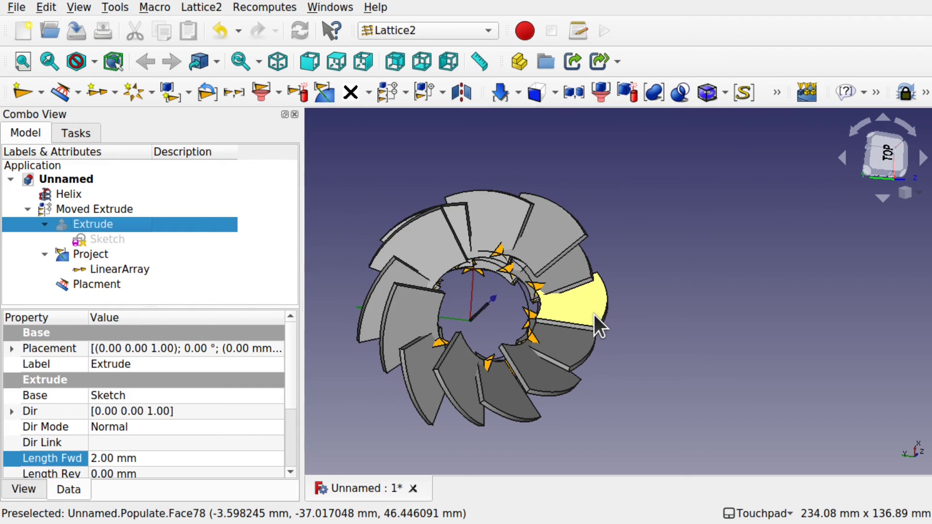